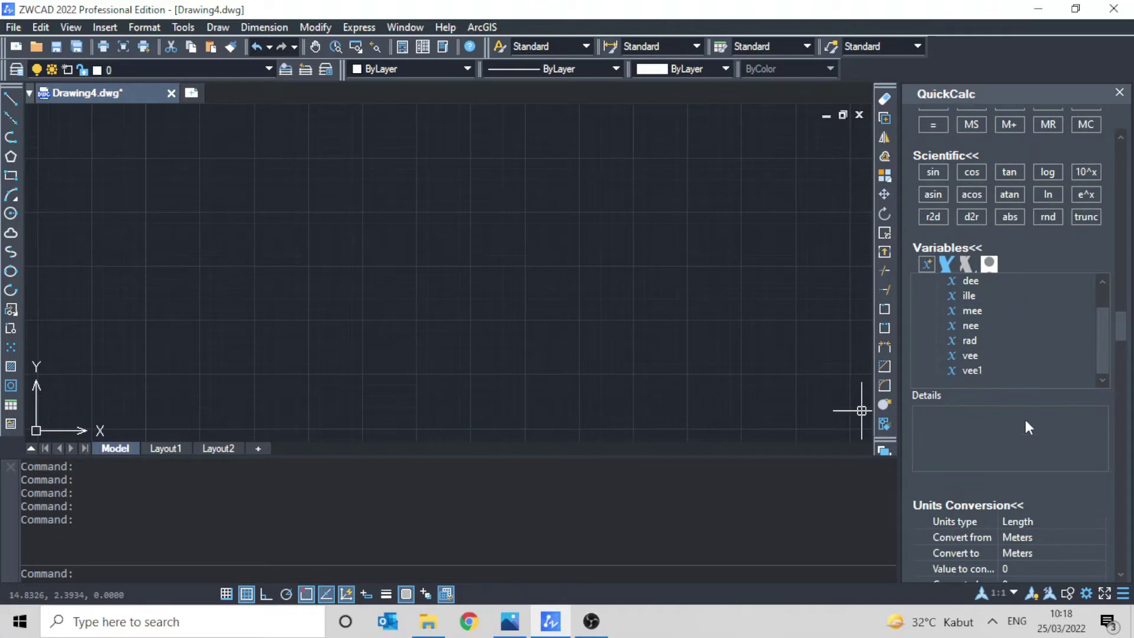
pyautogui.scroll(3, 1029, 455)
pyautogui.scroll(-10, 1099, 427)
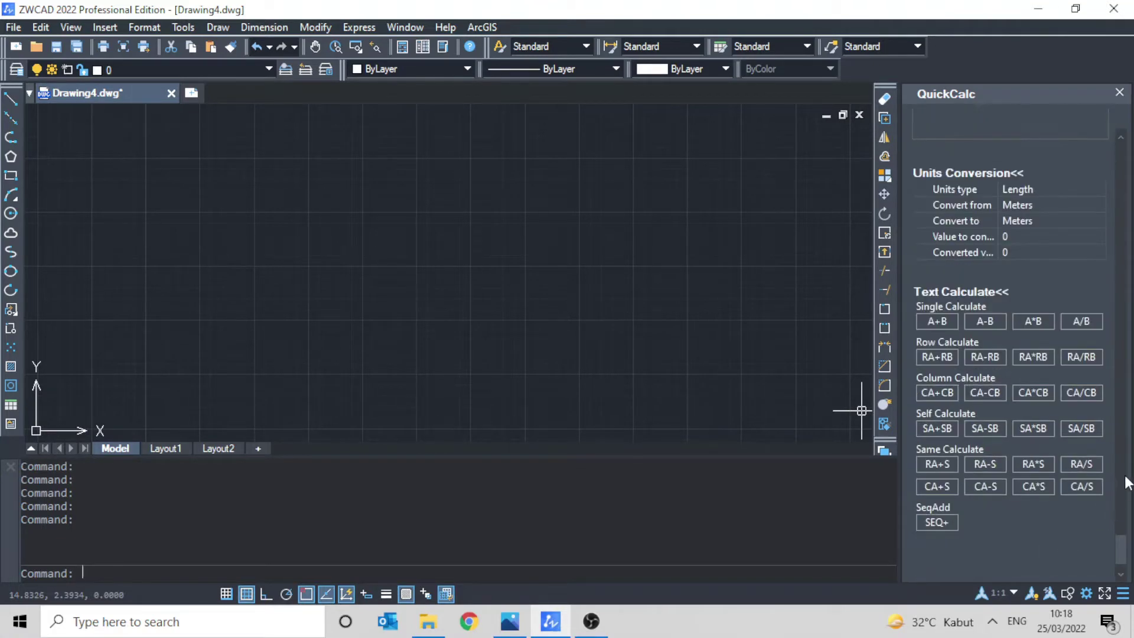
pyautogui.click(1020, 192)
pyautogui.click(1089, 195)
pyautogui.click(1048, 190)
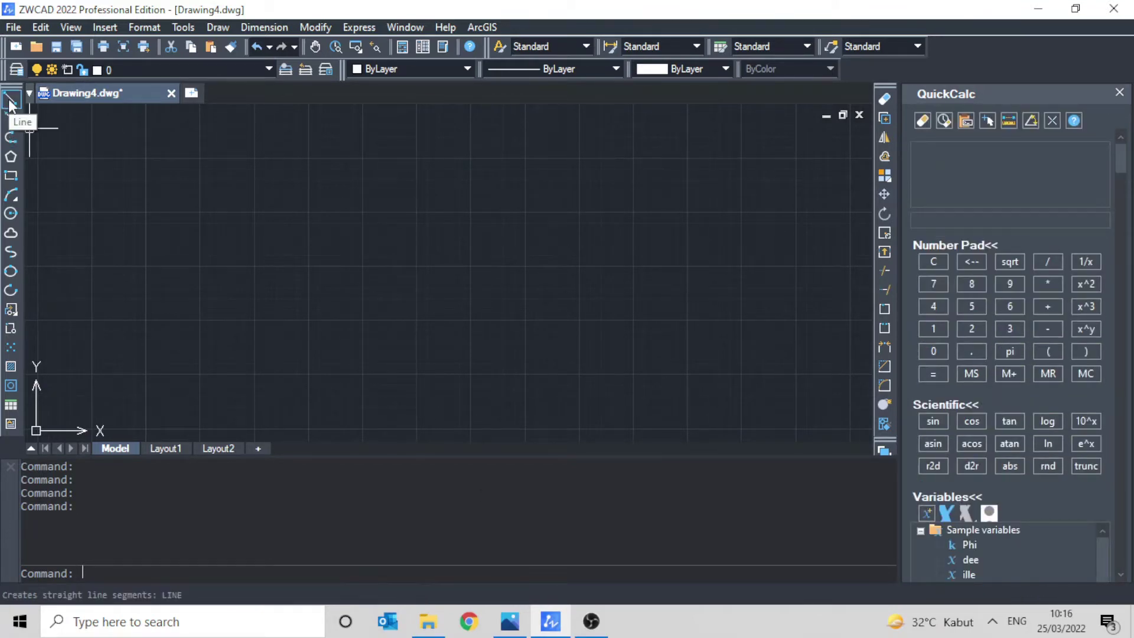
pyautogui.click(40, 27)
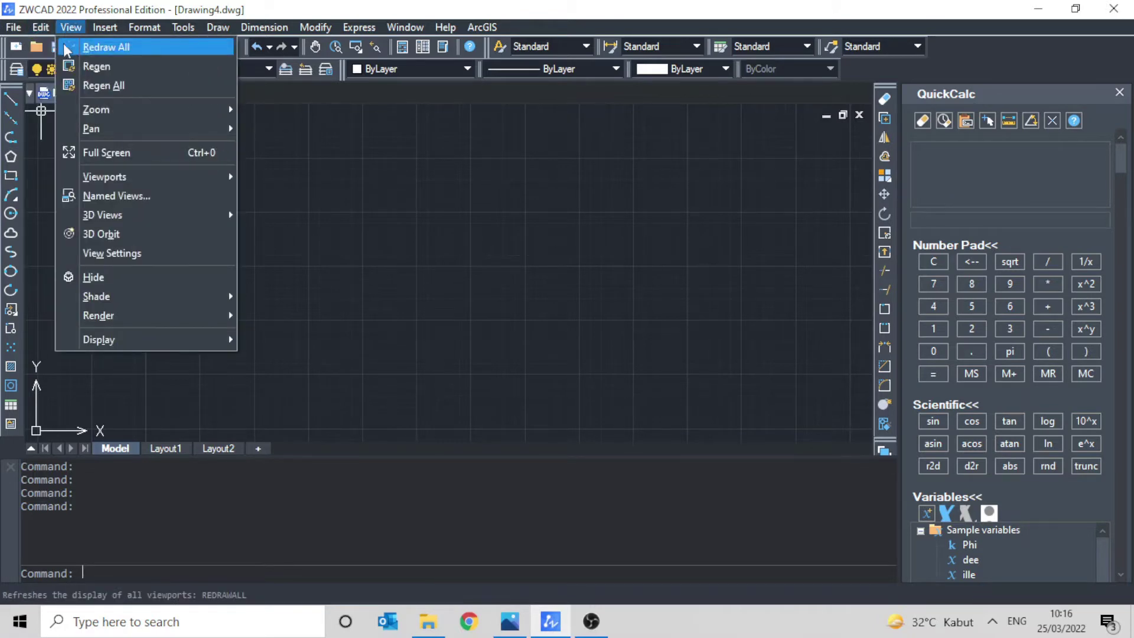
pyautogui.moveTo(182, 177)
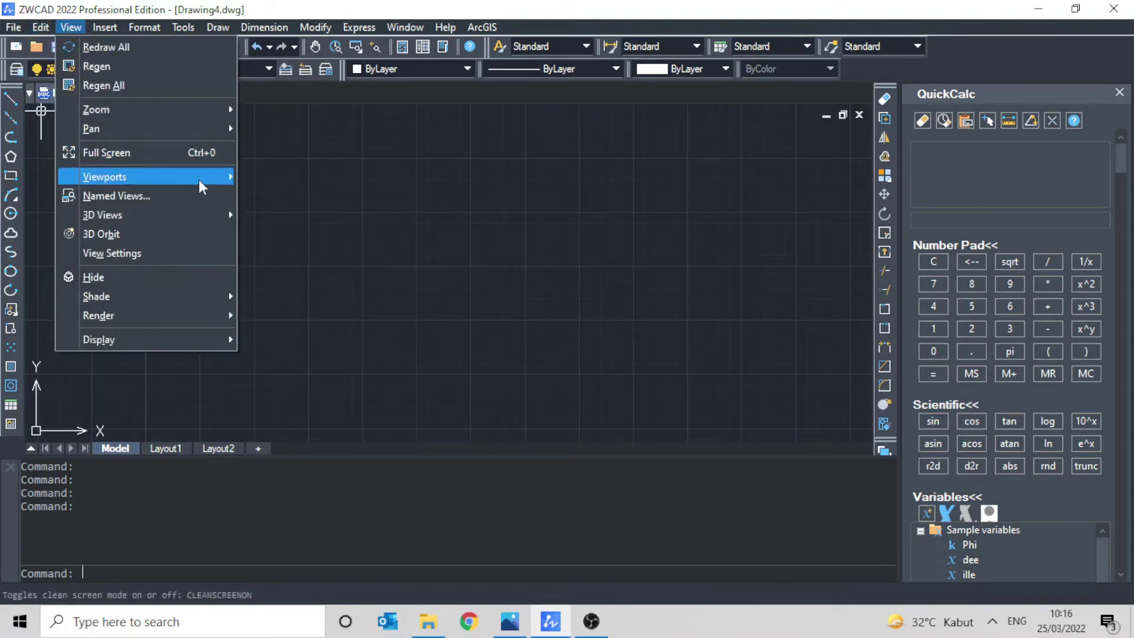
pyautogui.moveTo(224, 215)
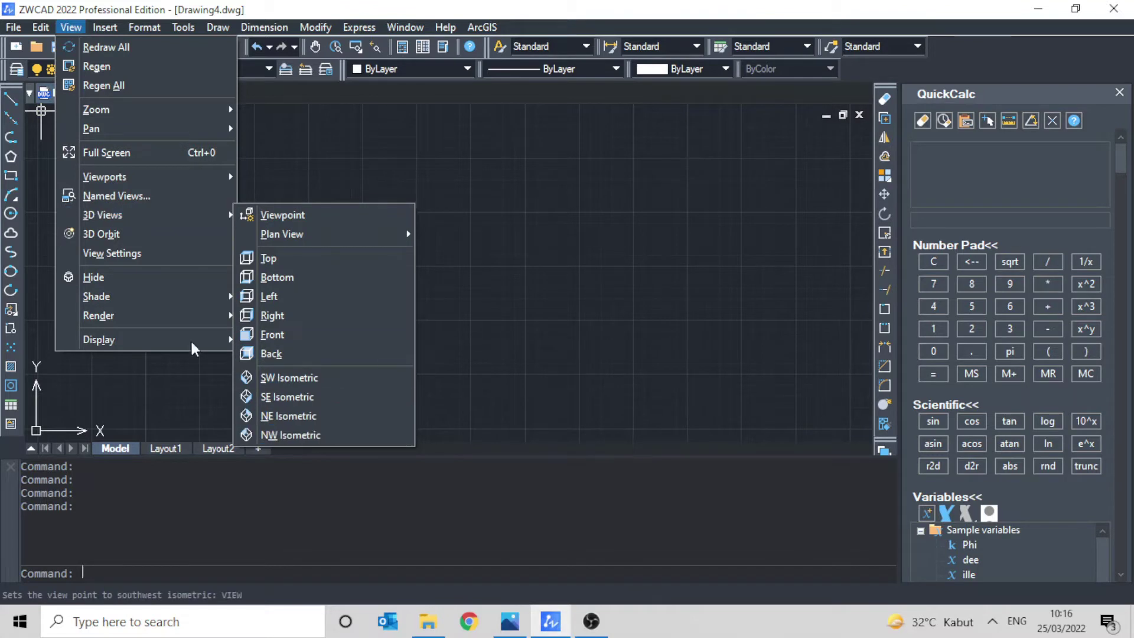
pyautogui.moveTo(158, 25)
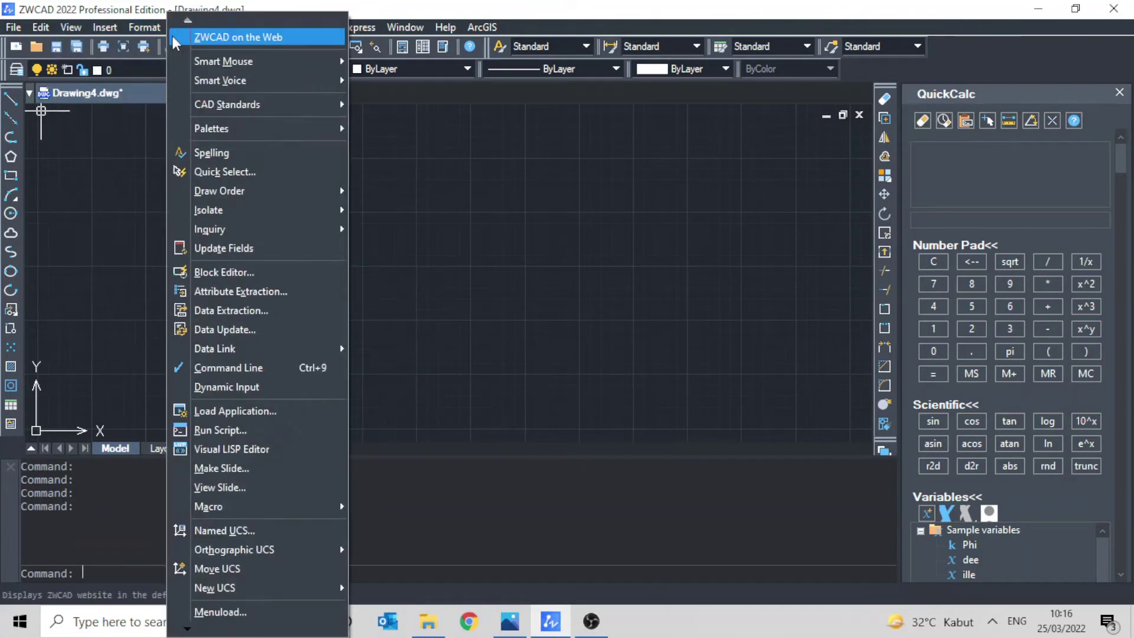
pyautogui.moveTo(445, 27)
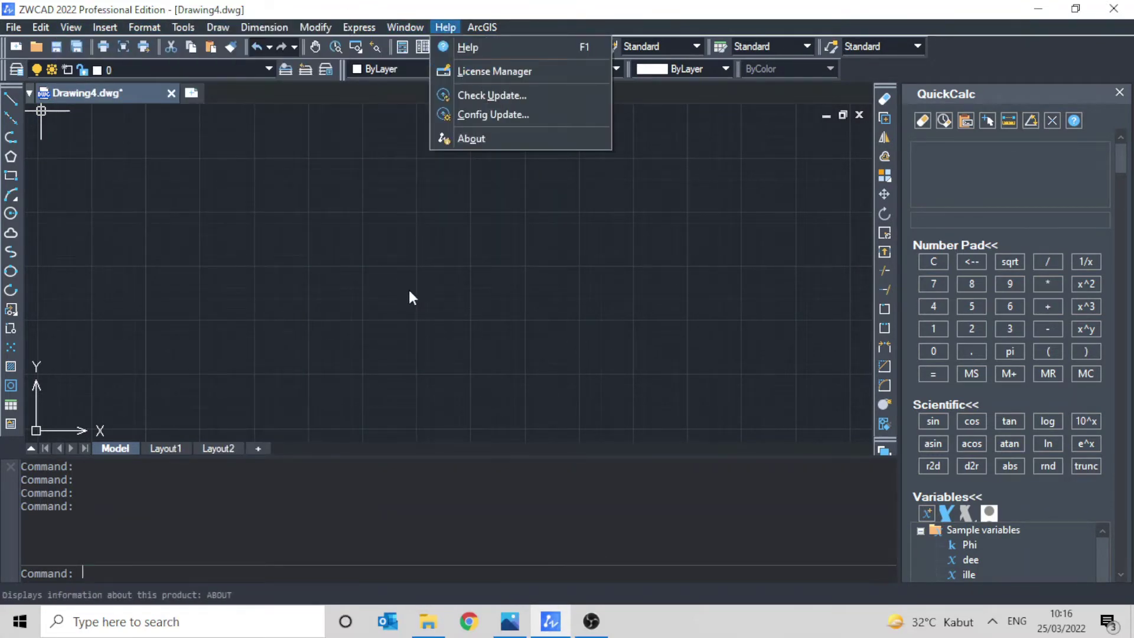
pyautogui.moveTo(315, 28)
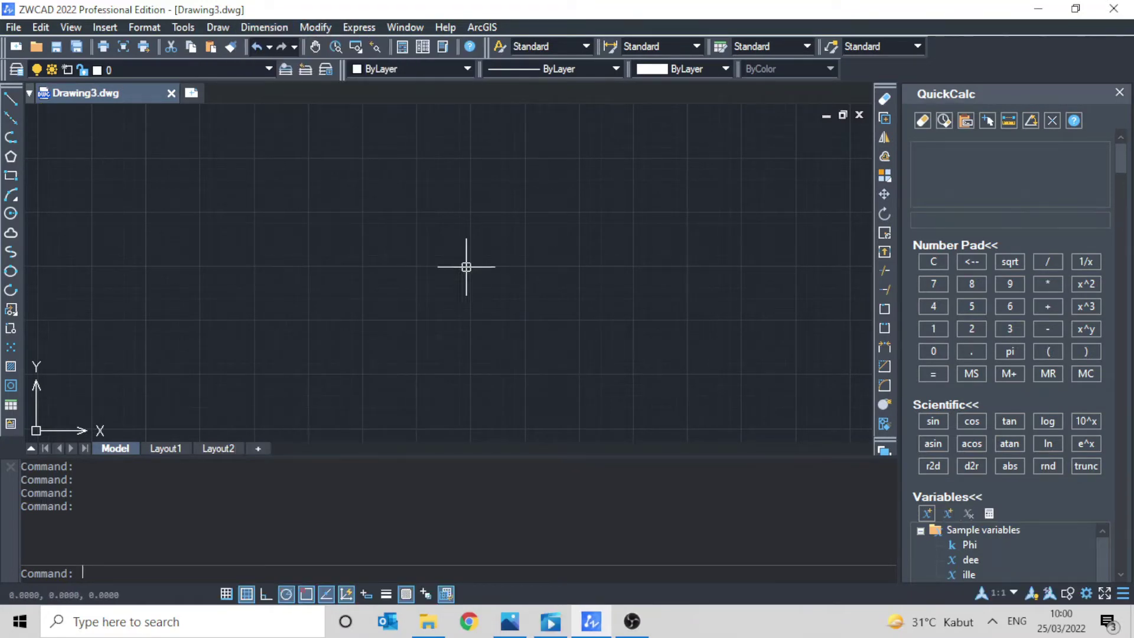
# Step: Configure the drawing's length units as Decimal with a precision of 0.00
pyautogui.scroll(-2, 365, 224)
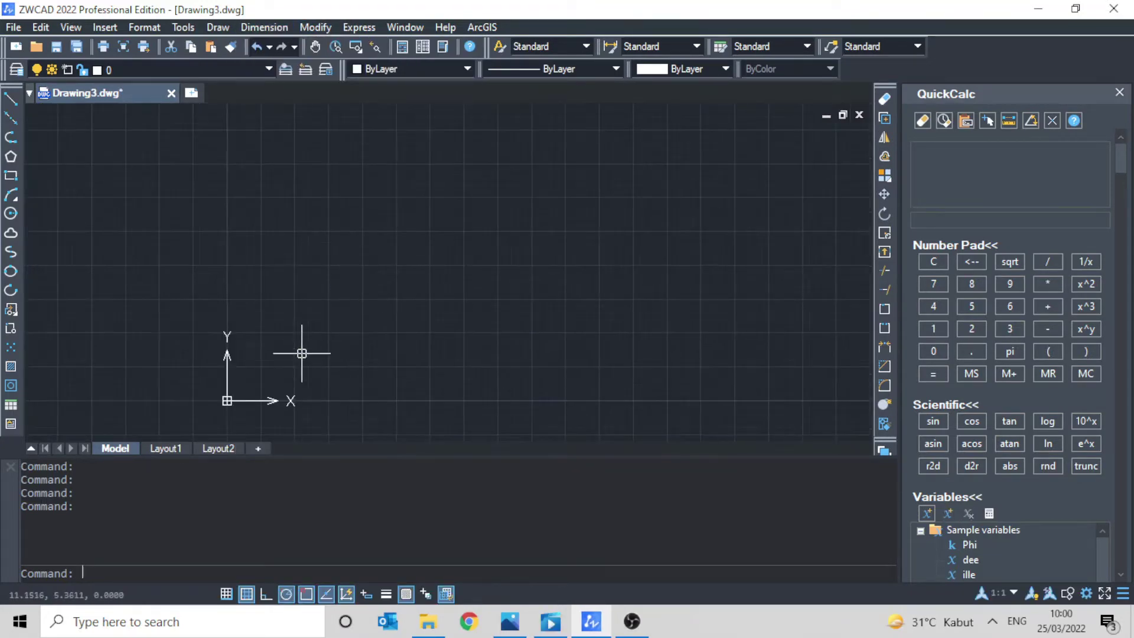
pyautogui.write('unit')
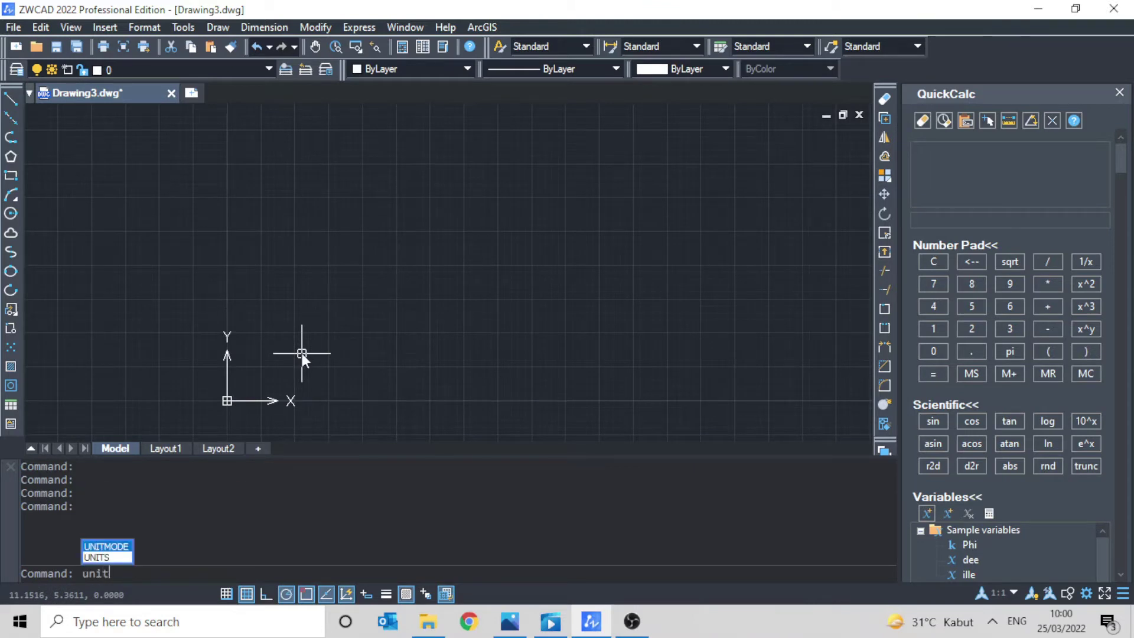
pyautogui.write('s')
pyautogui.press('Return')
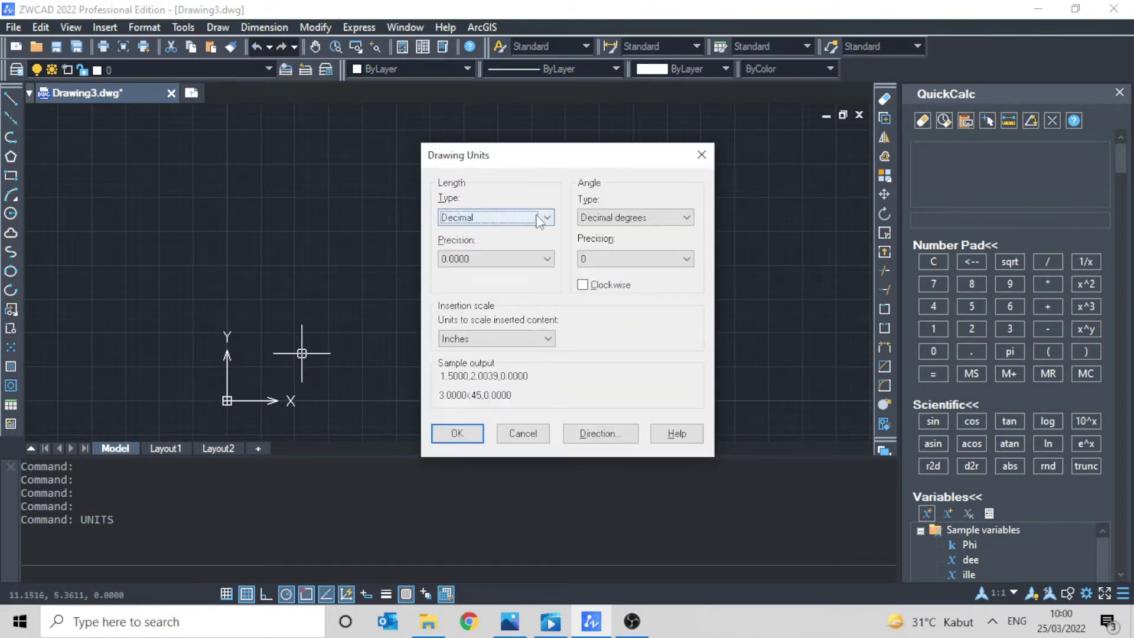
pyautogui.click(548, 218)
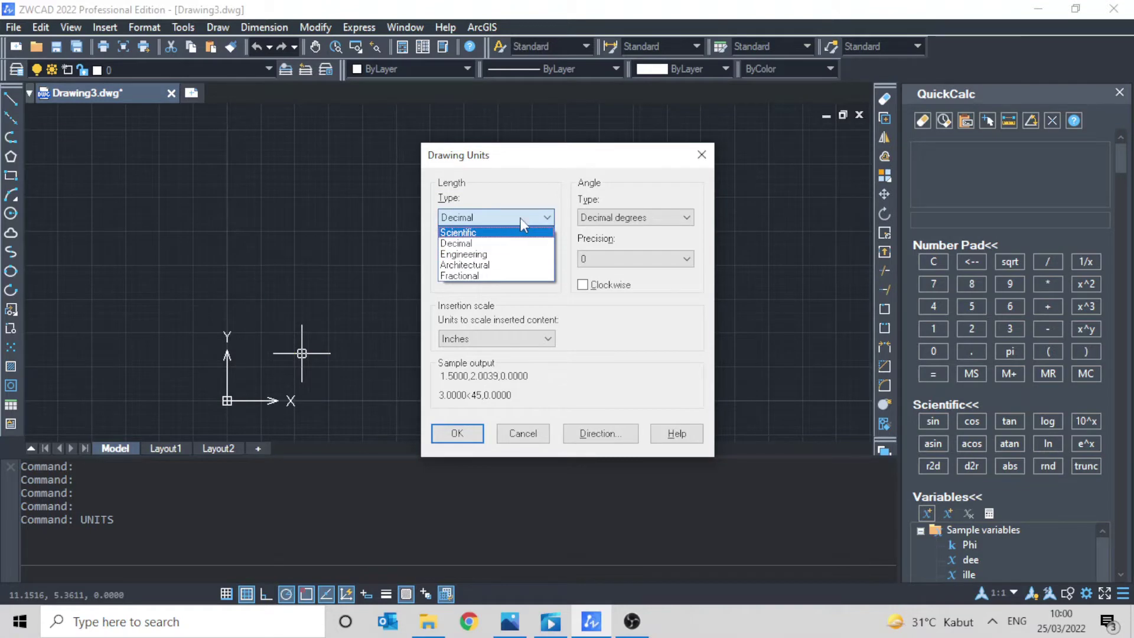
pyautogui.click(535, 222)
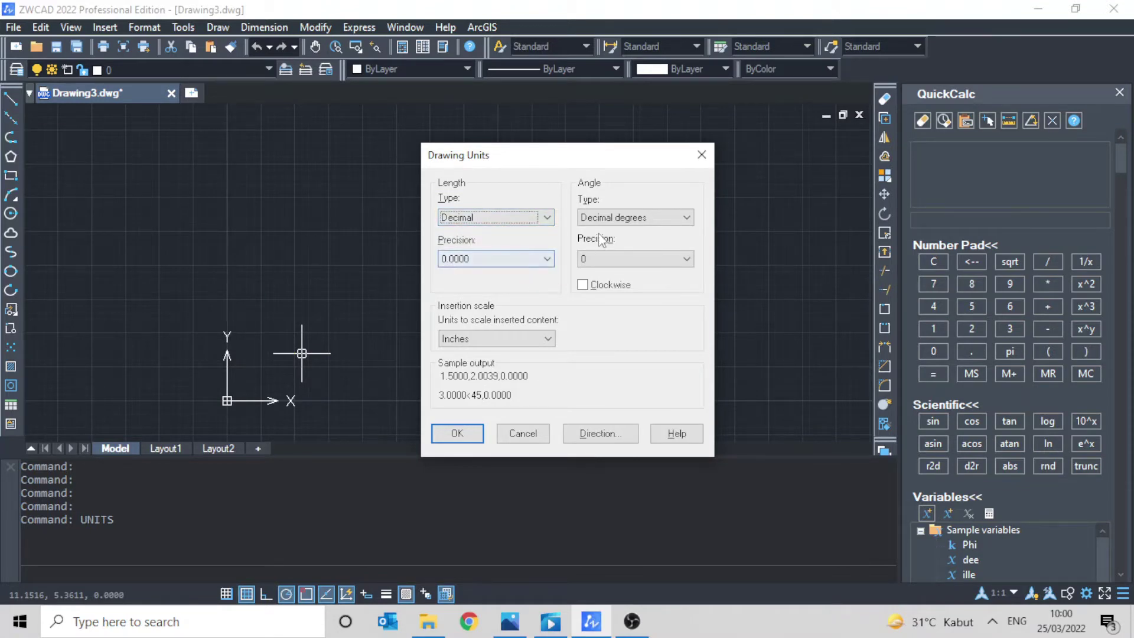
pyautogui.click(546, 259)
pyautogui.click(467, 376)
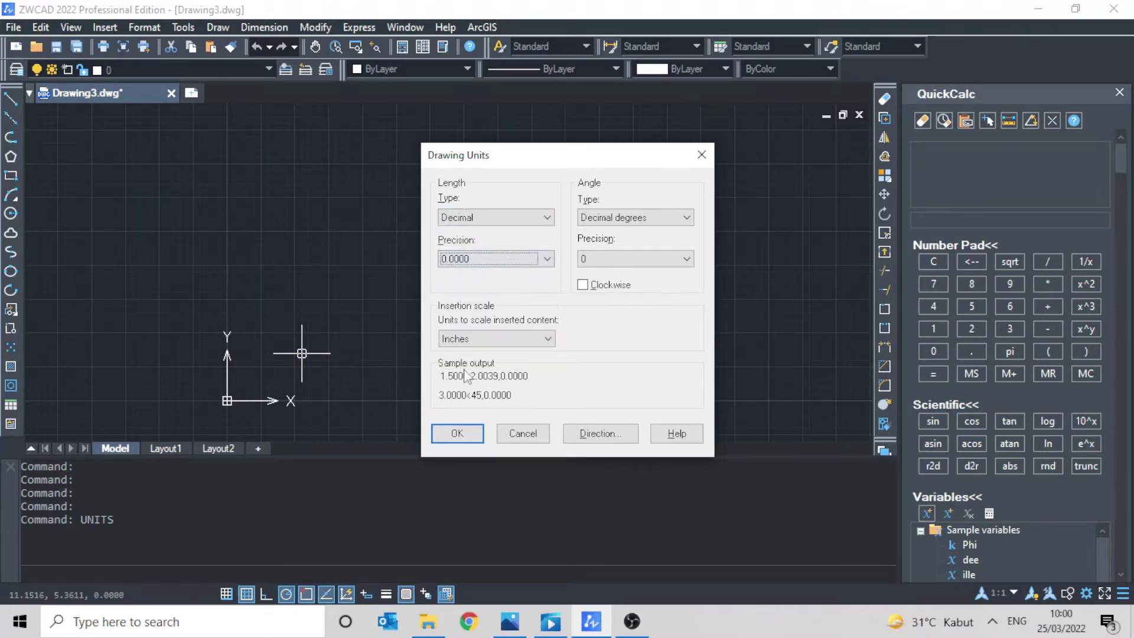
pyautogui.click(544, 259)
pyautogui.click(471, 298)
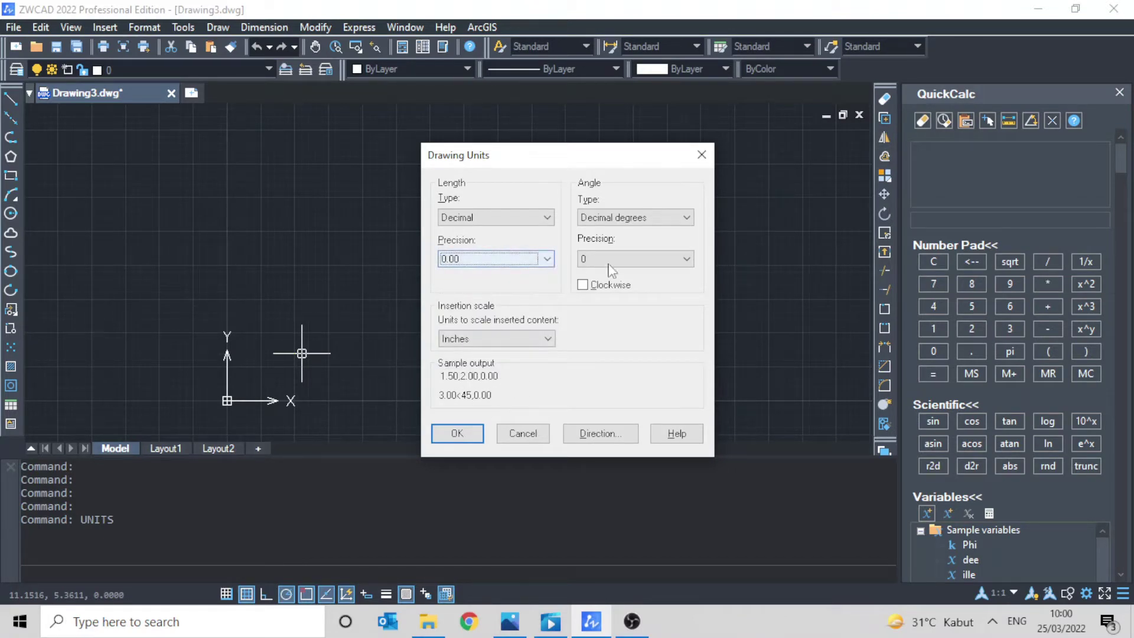
# Step: Set the angle precision to 0.0, keeping Decimal degrees as the angle type
pyautogui.click(638, 258)
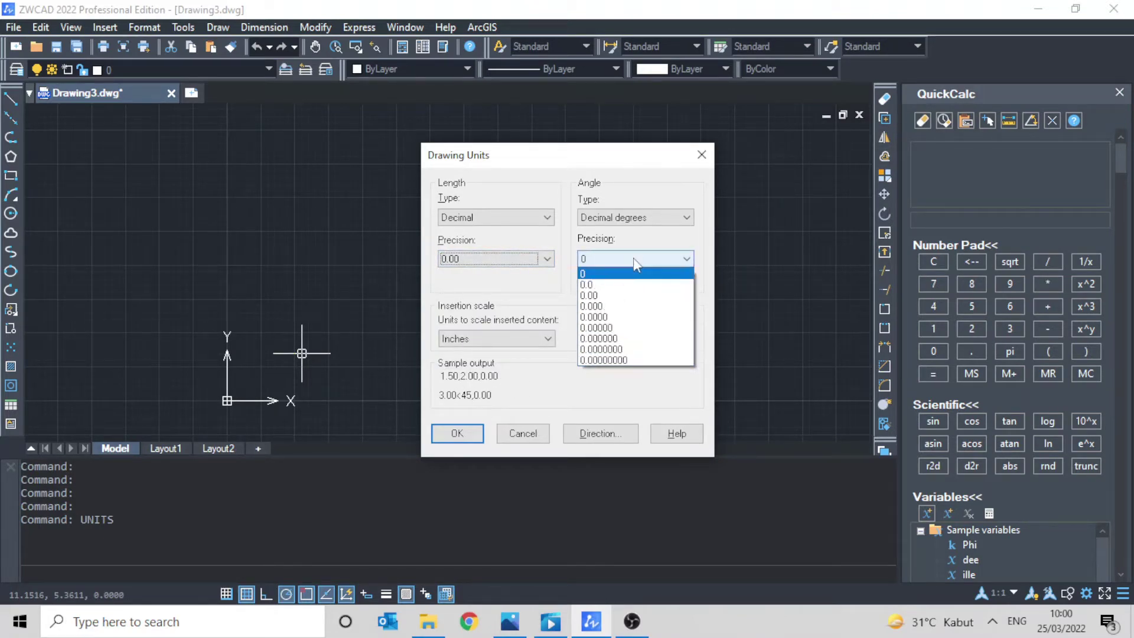
pyautogui.click(614, 284)
pyautogui.click(631, 217)
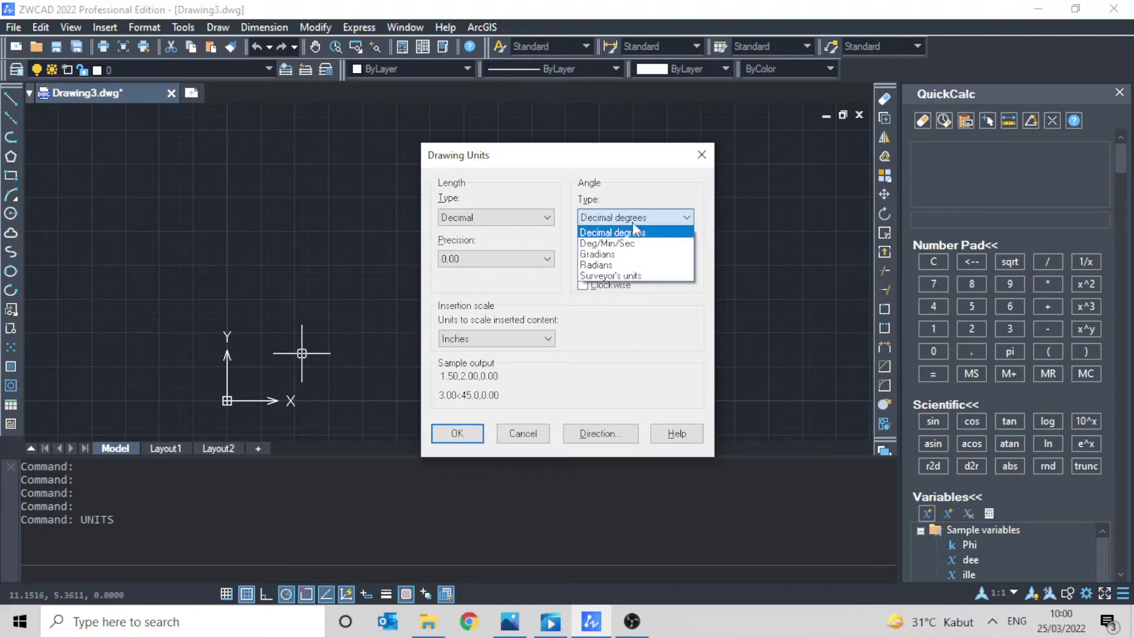
pyautogui.click(646, 220)
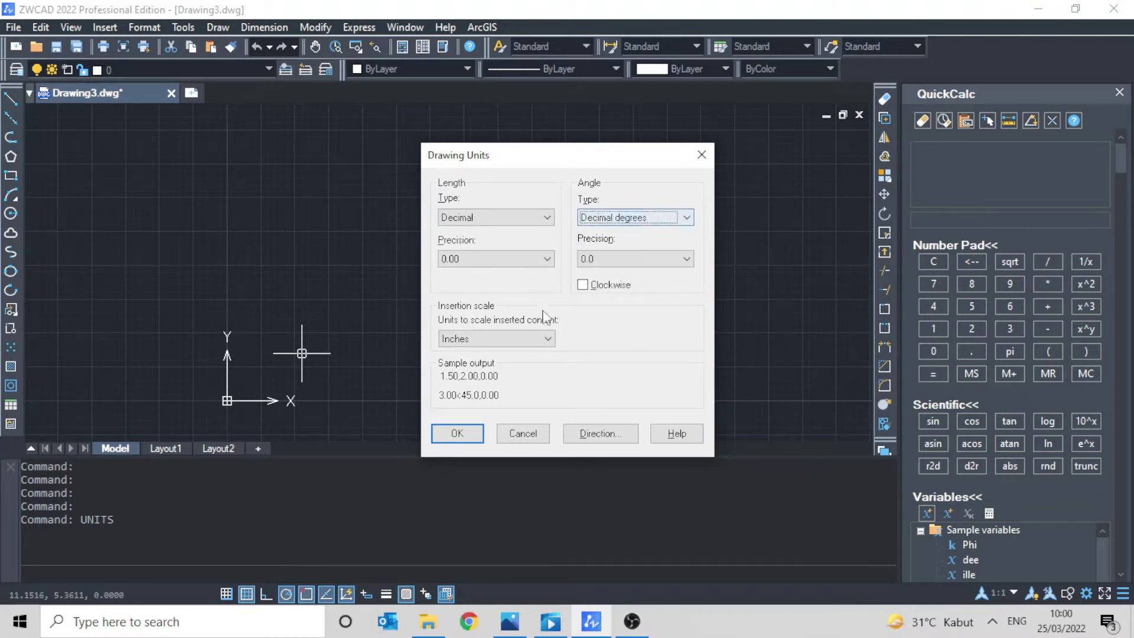
# Step: Set the insertion scale to Millimeters and accept the drawing units
pyautogui.click(548, 339)
pyautogui.click(536, 397)
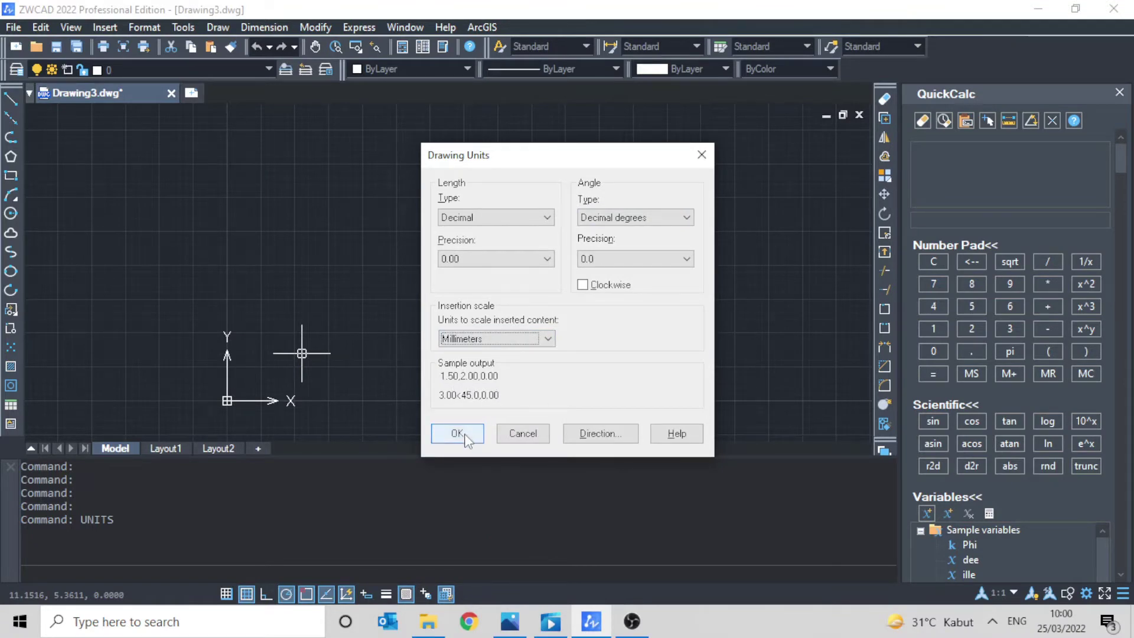
pyautogui.click(538, 262)
pyautogui.click(538, 262)
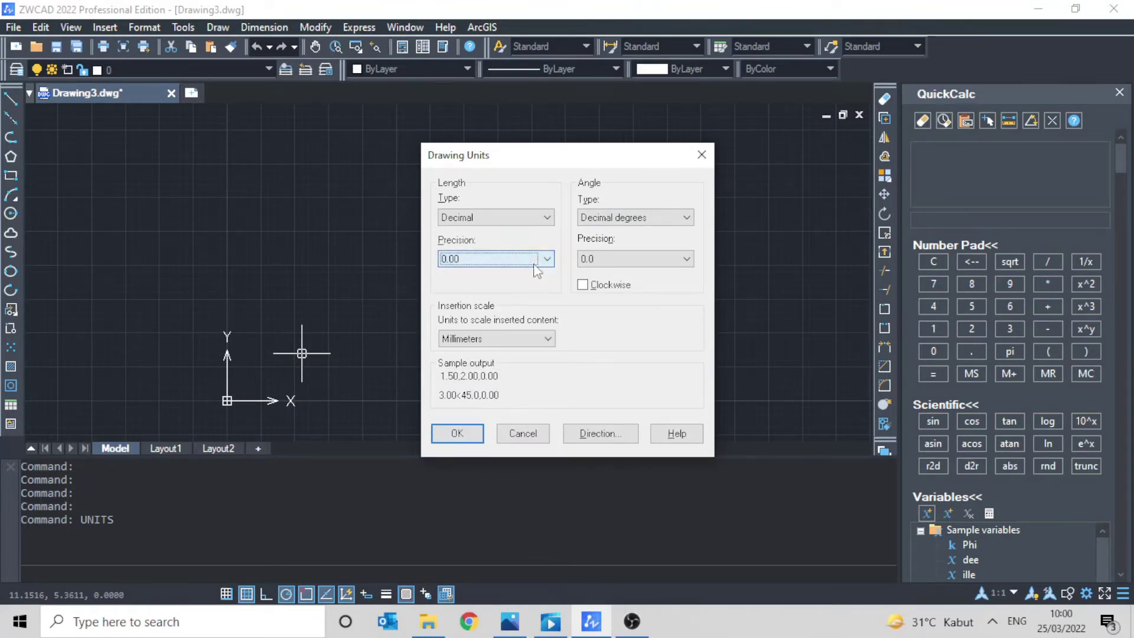
pyautogui.click(458, 434)
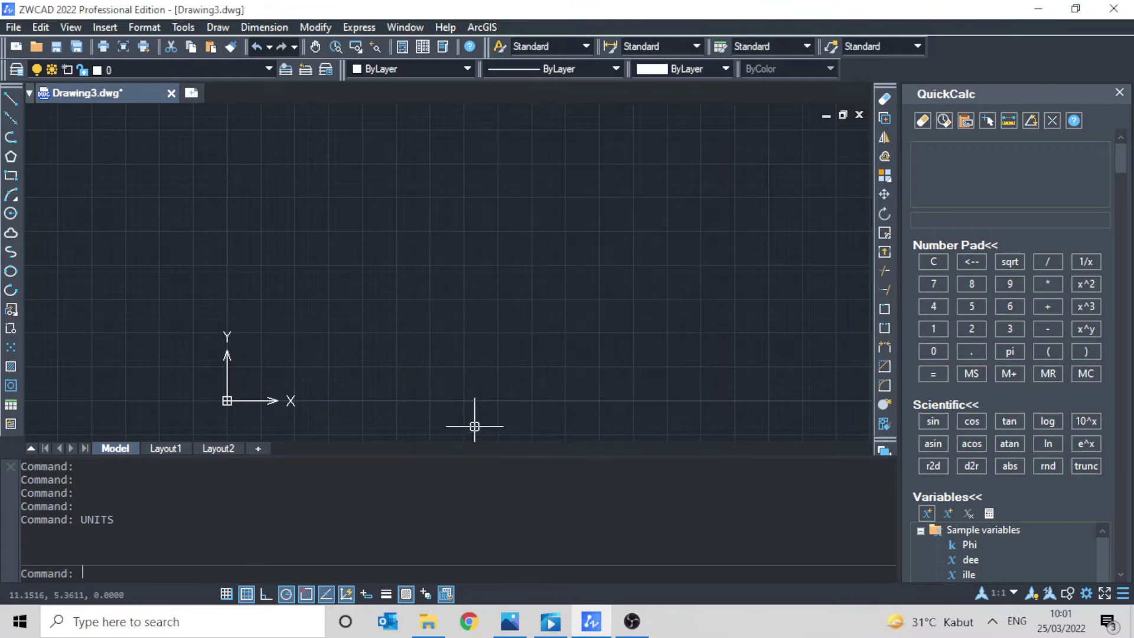
# Step: Set the snap X and Y spacing to 25 in the drafting settings and turn snap on
pyautogui.write('ds')
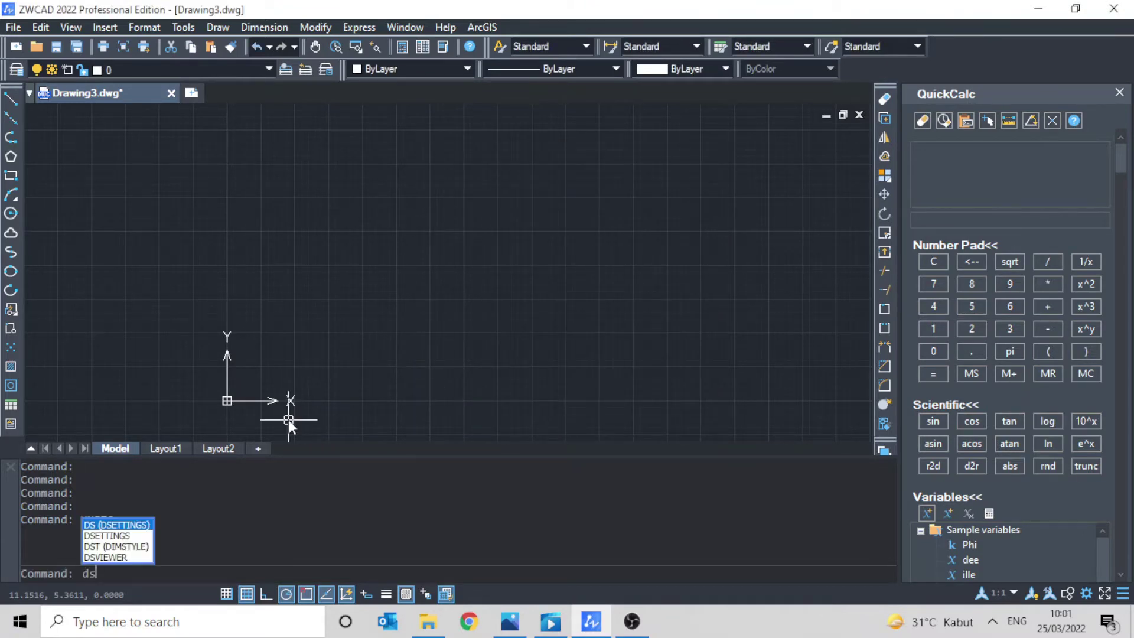
pyautogui.press('Return')
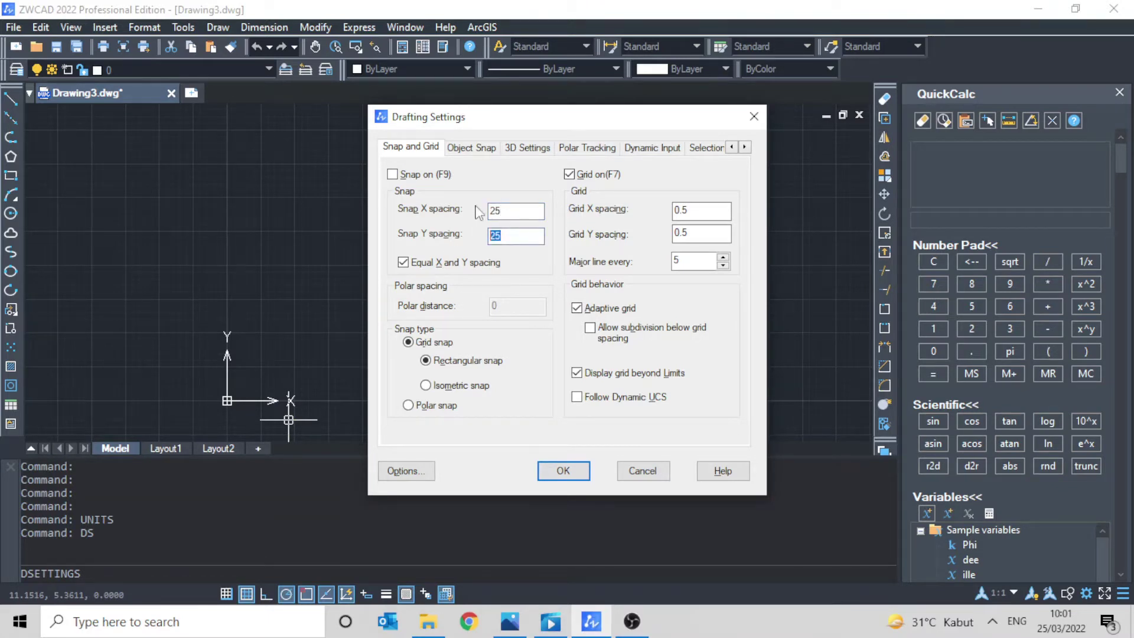
pyautogui.click(563, 471)
# Step: Try out the snap spacing by starting a line at the origin, and cancel the line without placing its second point
pyautogui.write('l')
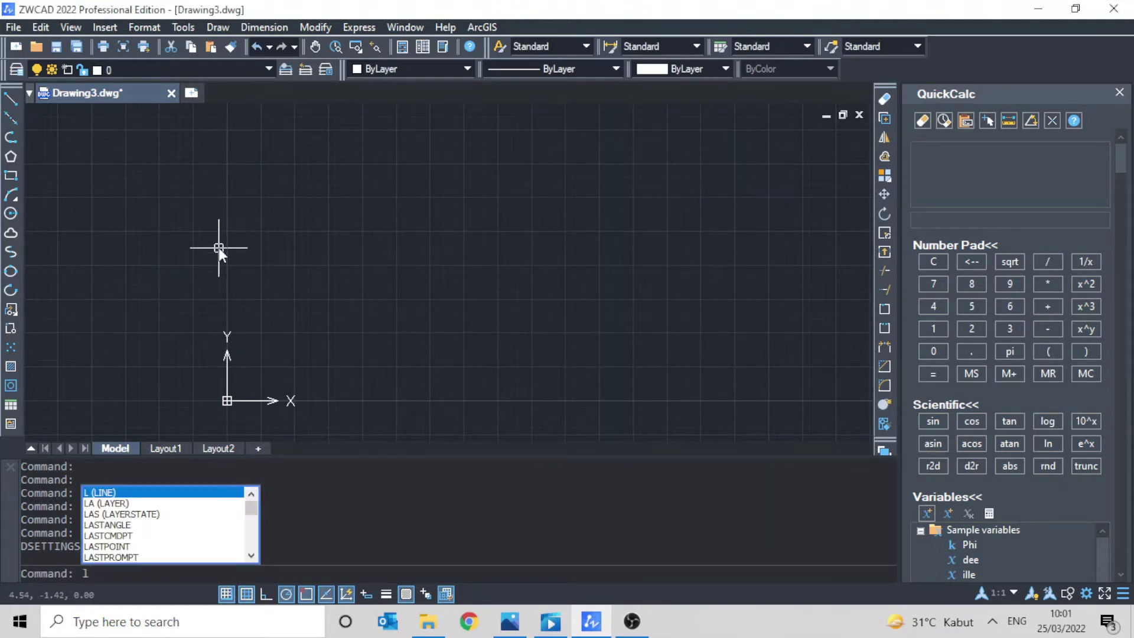
pyautogui.press('Return')
pyautogui.click(227, 401)
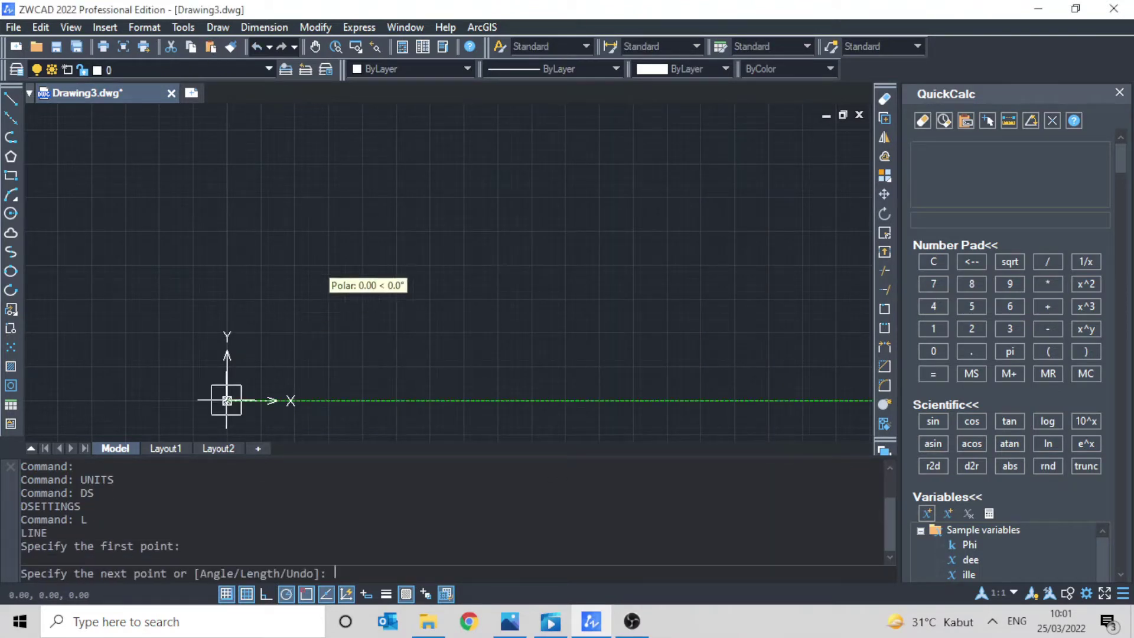
pyautogui.scroll(-2, 406, 177)
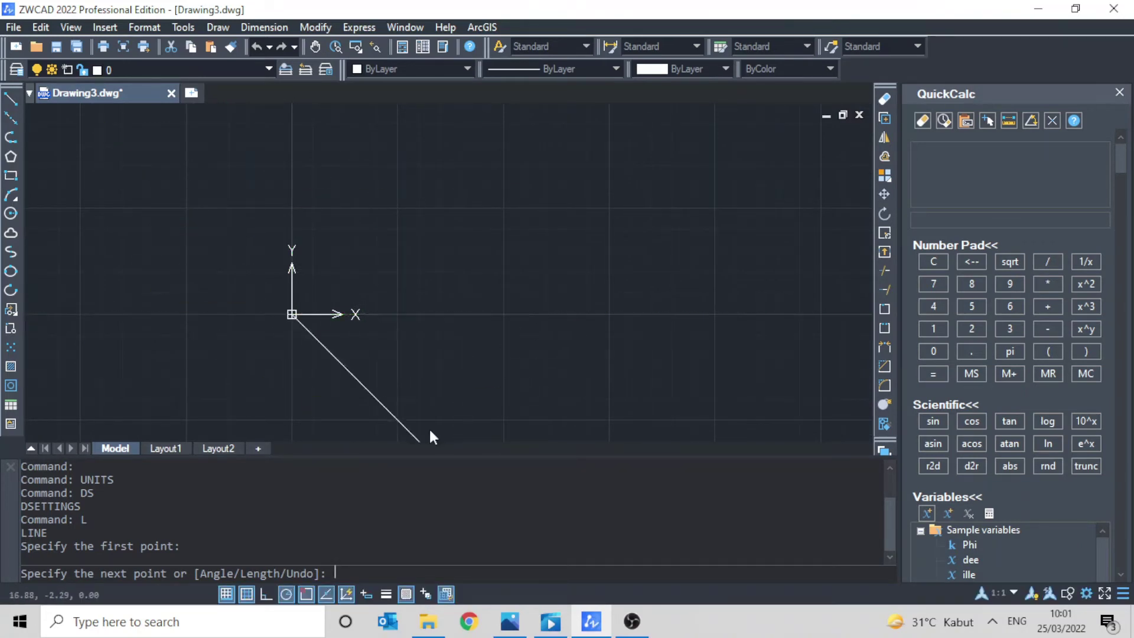
pyautogui.scroll(-2, 484, 308)
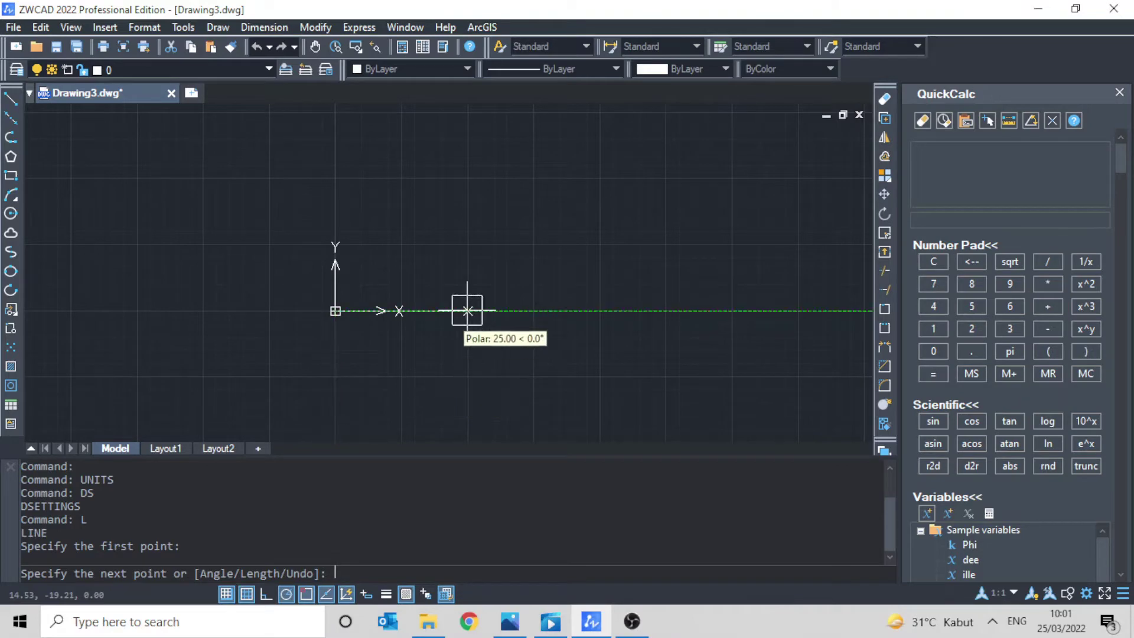
pyautogui.press('Return')
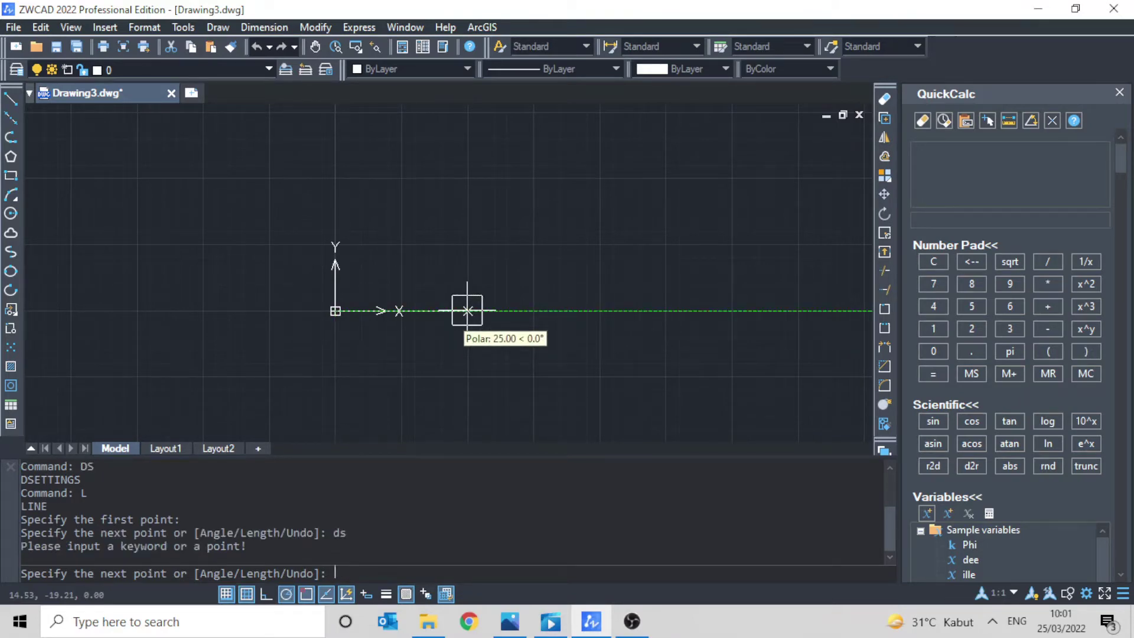
pyautogui.press('Escape')
# Step: Turn snap off in the drafting settings
pyautogui.write('ds')
pyautogui.press('Return')
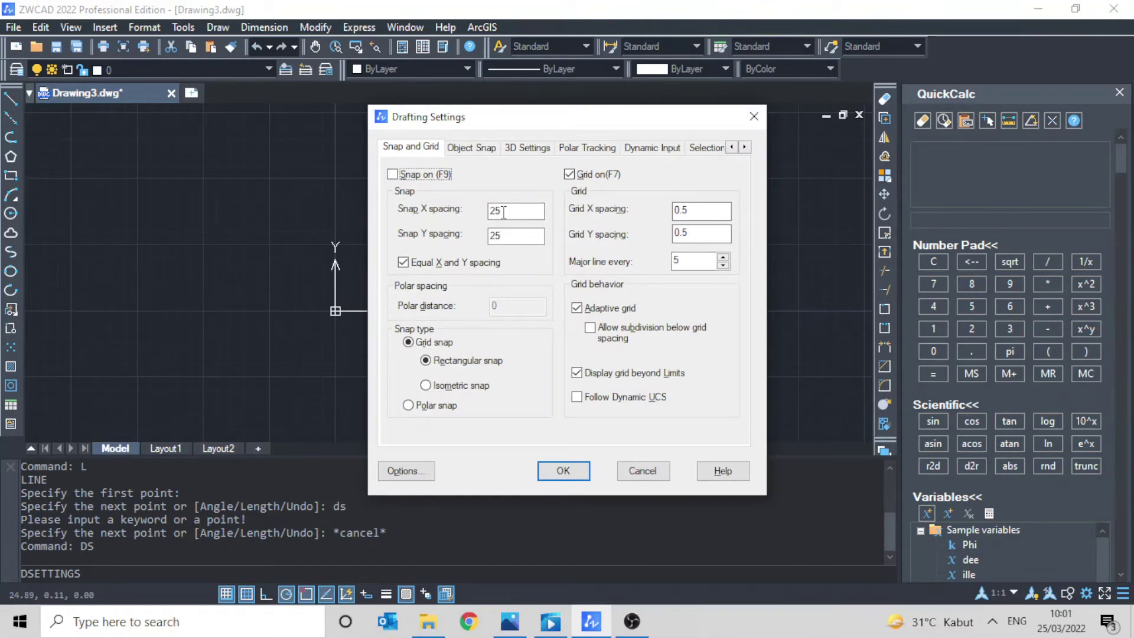
pyautogui.click(564, 472)
# Step: Try free cursor movement with a line started just above the X axis near the origin, and cancel it
pyautogui.write('l')
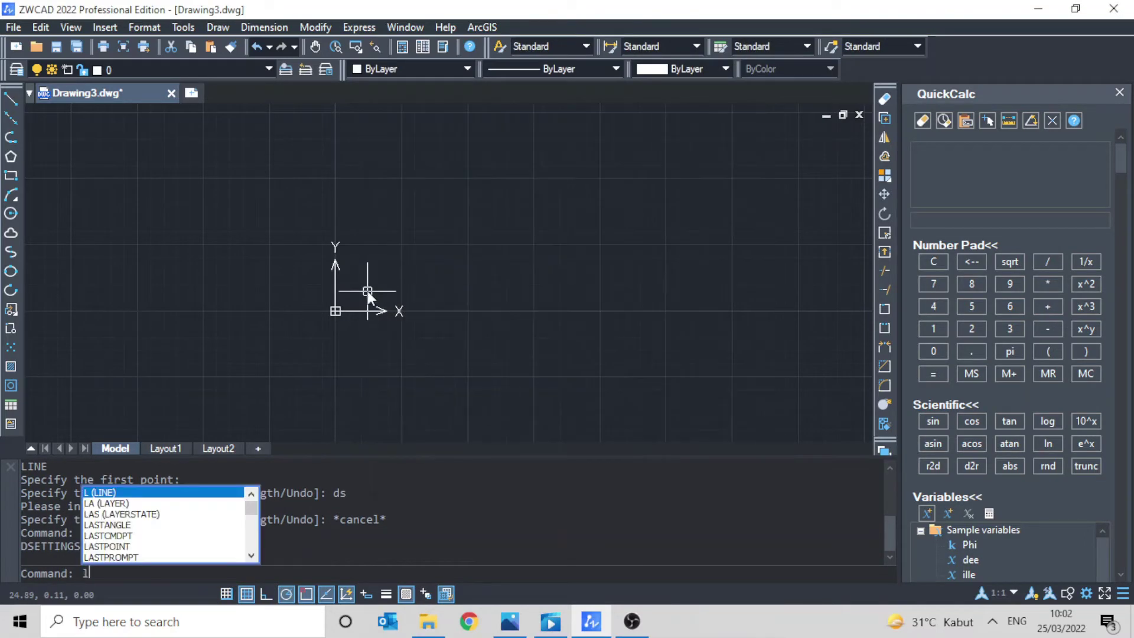
pyautogui.press('Return')
pyautogui.click(367, 291)
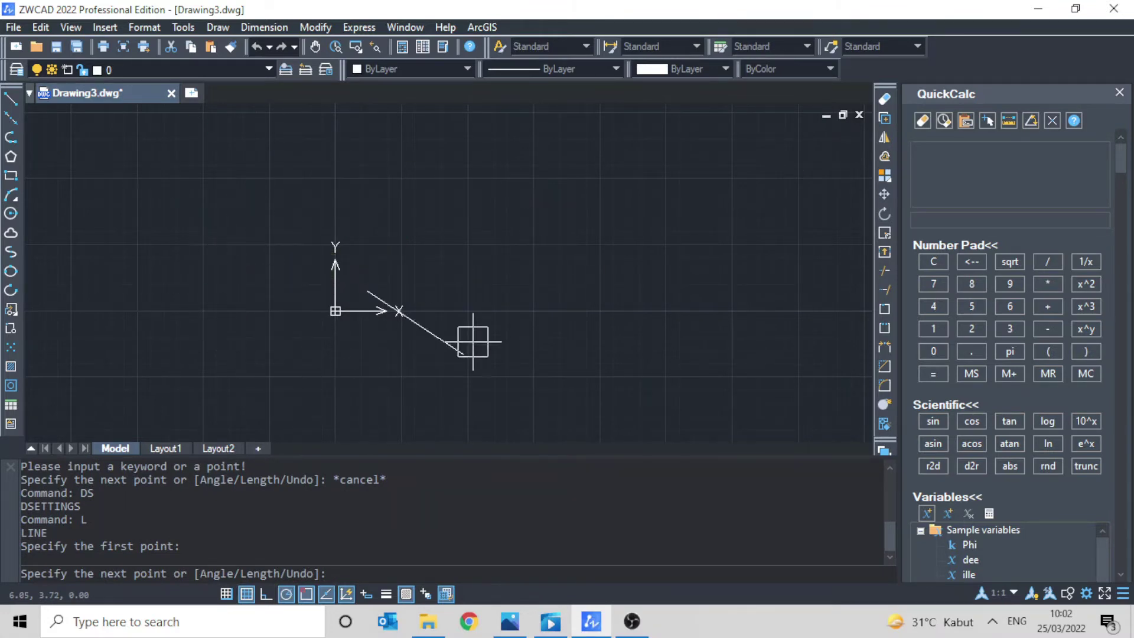
pyautogui.press('Escape')
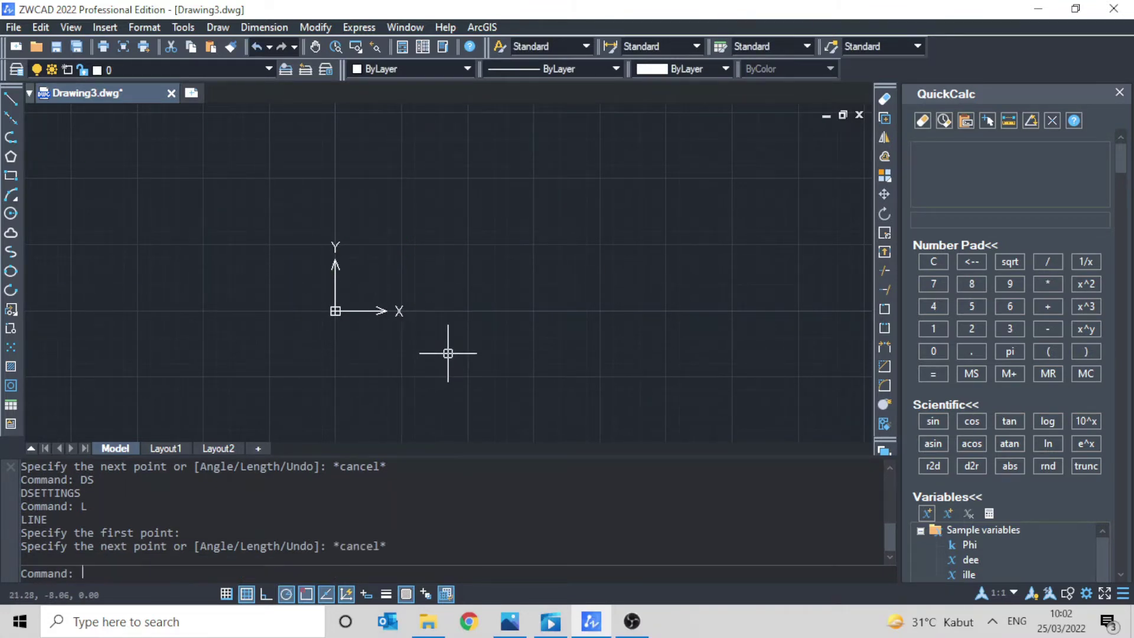
# Step: Review the snap spacing and snap type in the drafting settings
pyautogui.write('DS')
pyautogui.press('Return')
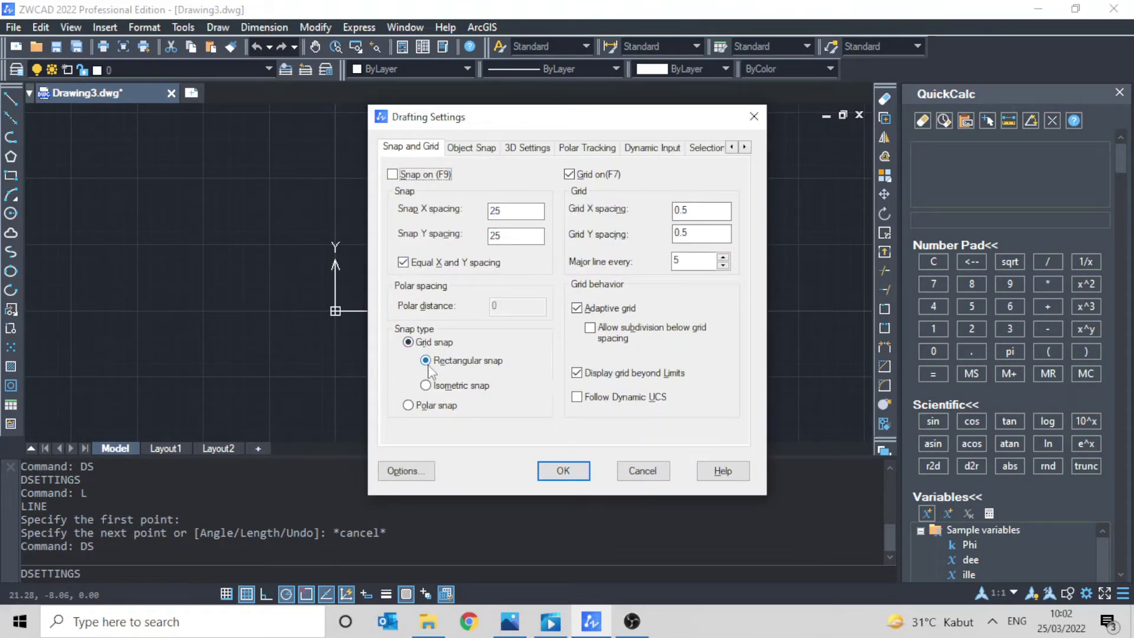
pyautogui.click(563, 470)
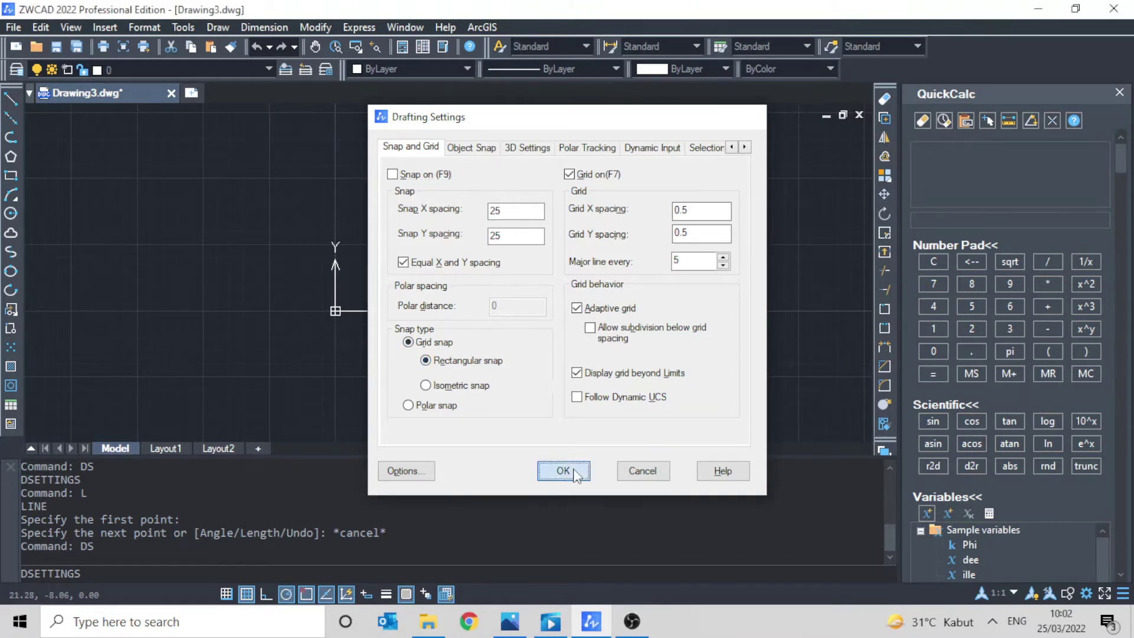
# Step: Try out the rectangular snap type with a line started just above the X axis, and cancel it without placing its second point
pyautogui.write('L')
pyautogui.press('Return')
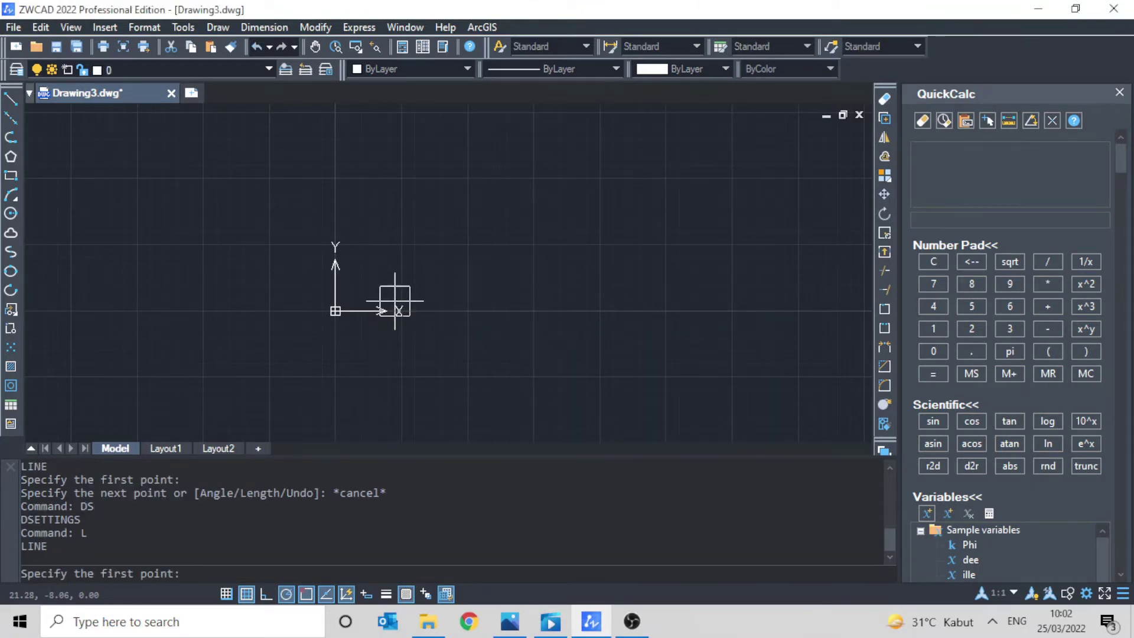
pyautogui.click(402, 301)
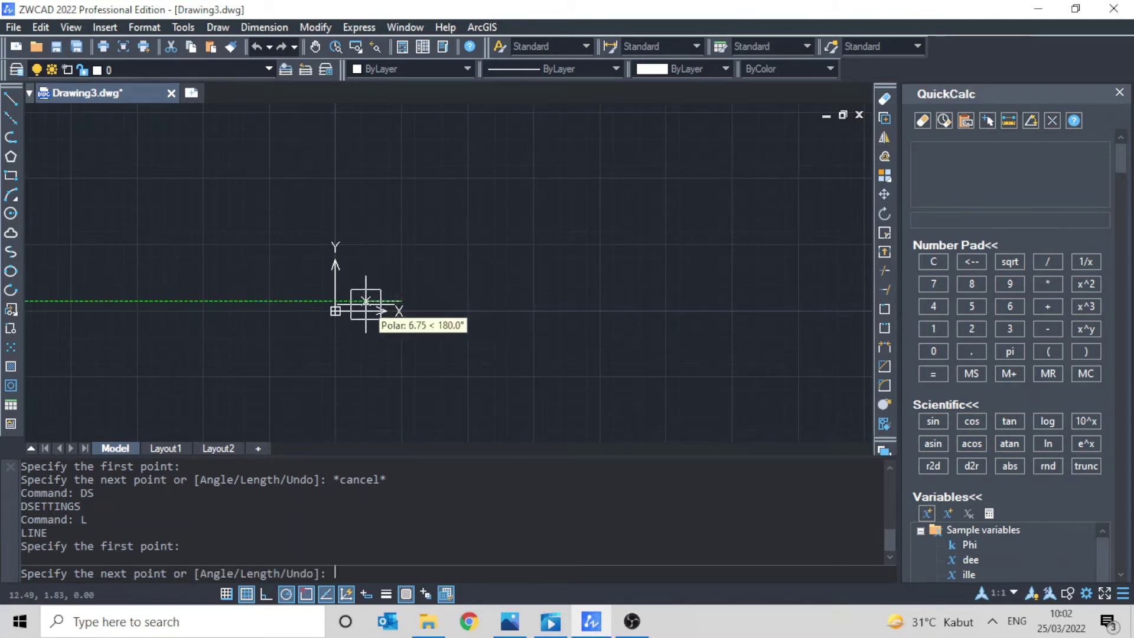
pyautogui.press('Escape')
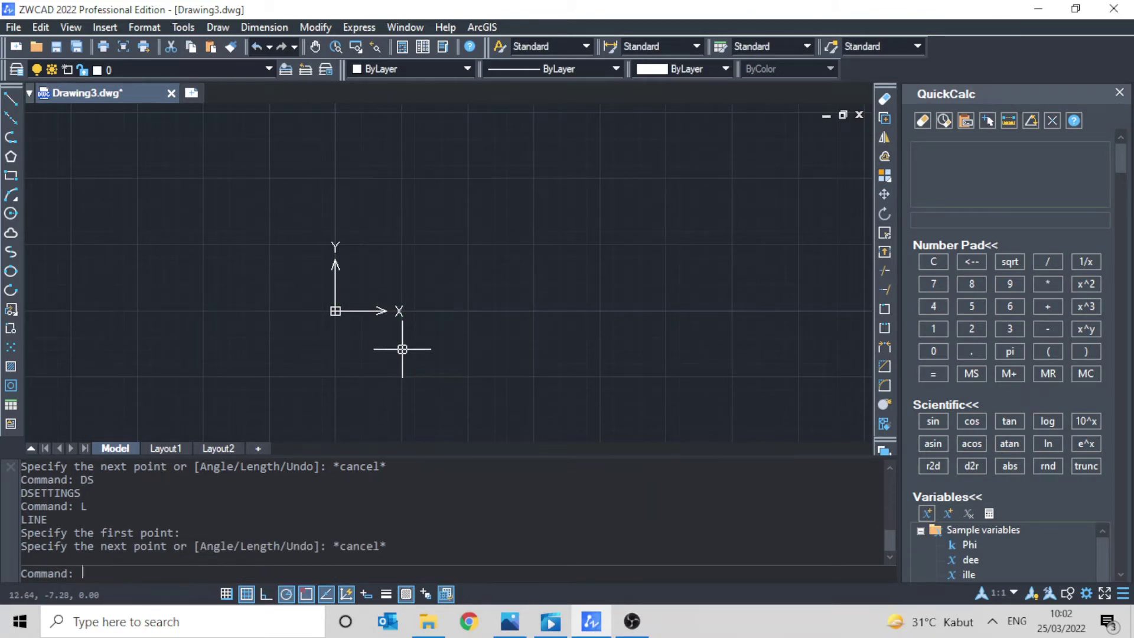
# Step: Change the snap type to Isometric snap in the drafting settings
pyautogui.write('ds')
pyautogui.press('Return')
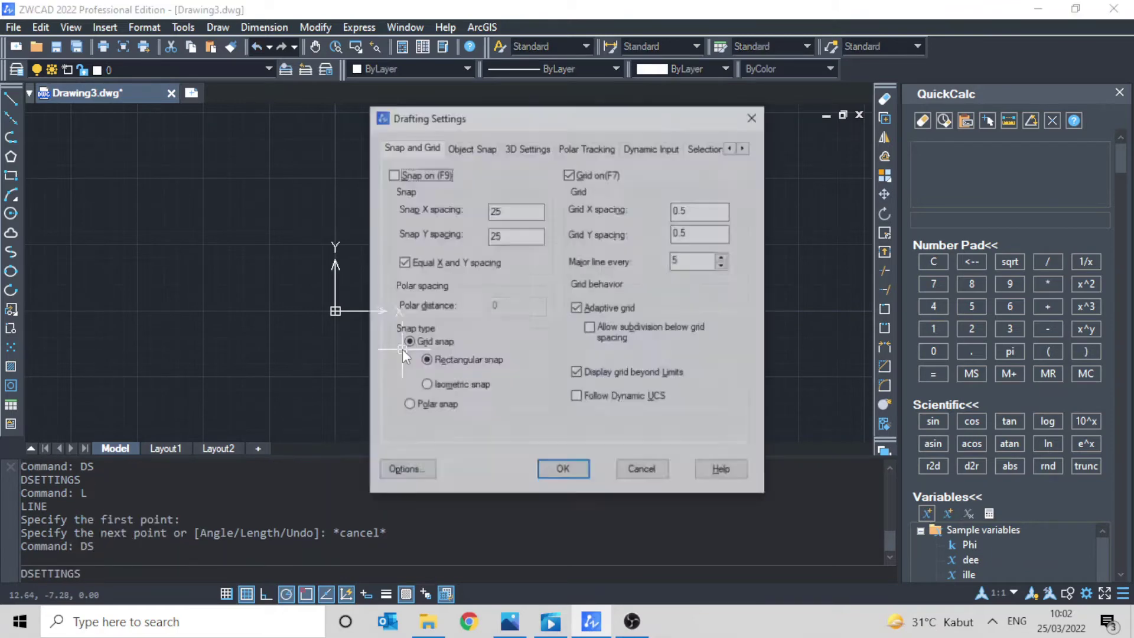
pyautogui.click(426, 386)
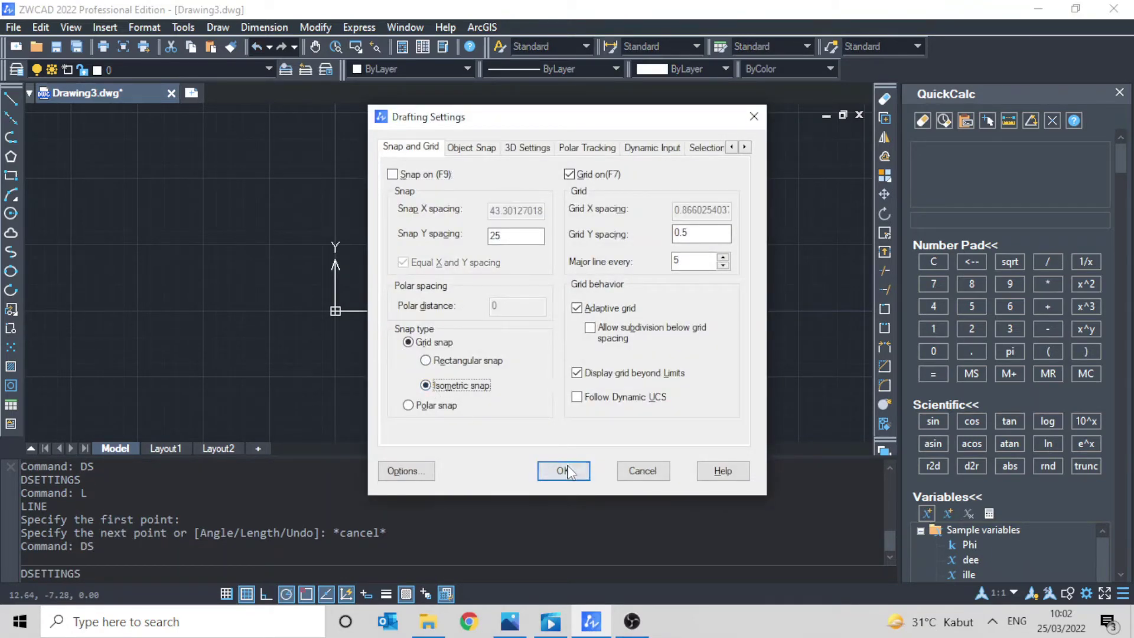
pyautogui.click(564, 471)
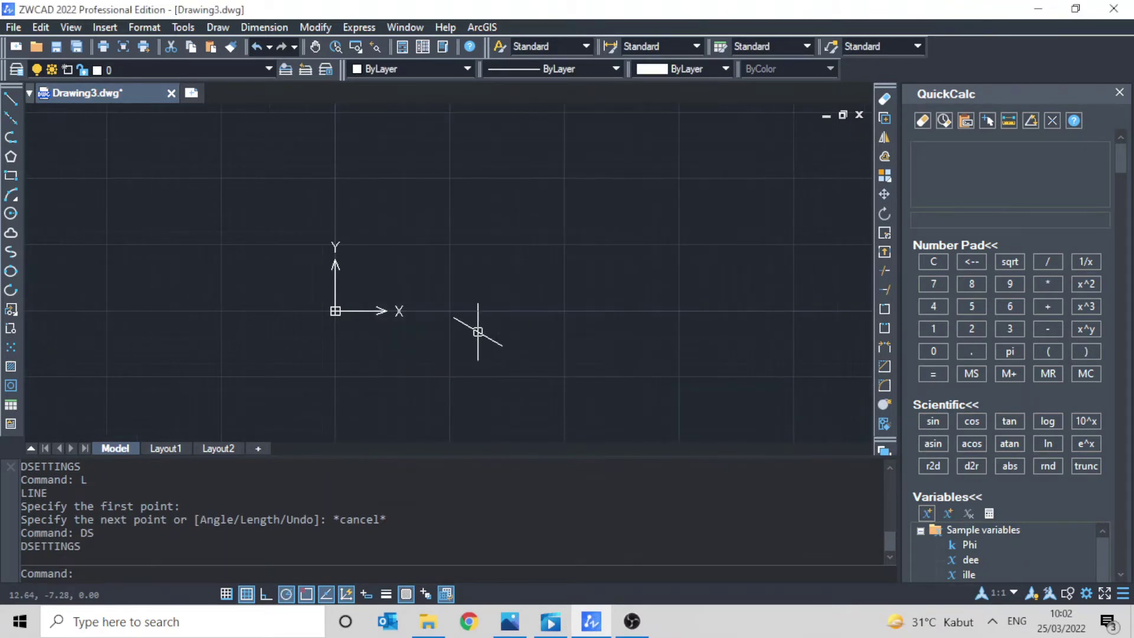
# Step: Try out the isometric cursor by starting a line in the empty area just above the X axis
pyautogui.click(419, 287)
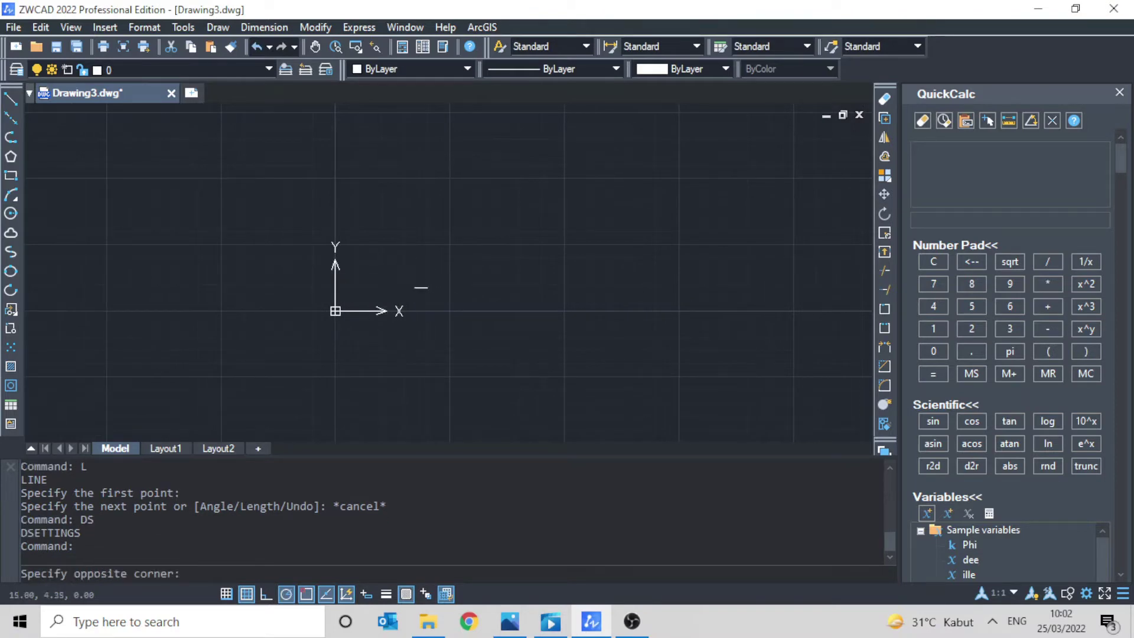
pyautogui.click(414, 288)
pyautogui.write('L')
pyautogui.press('Return')
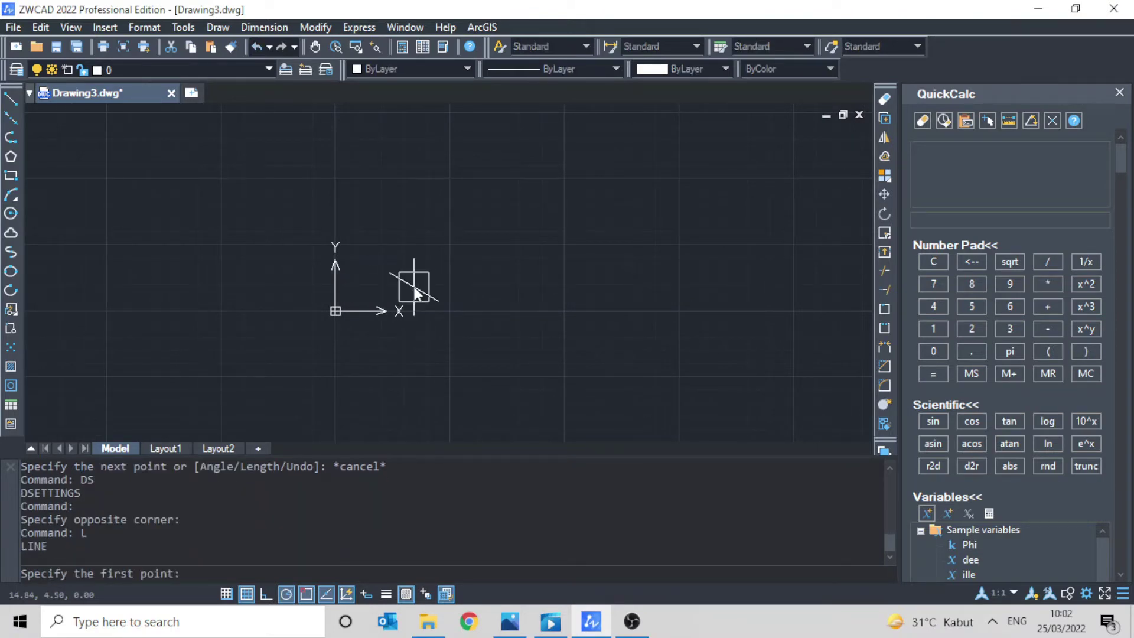
pyautogui.click(402, 290)
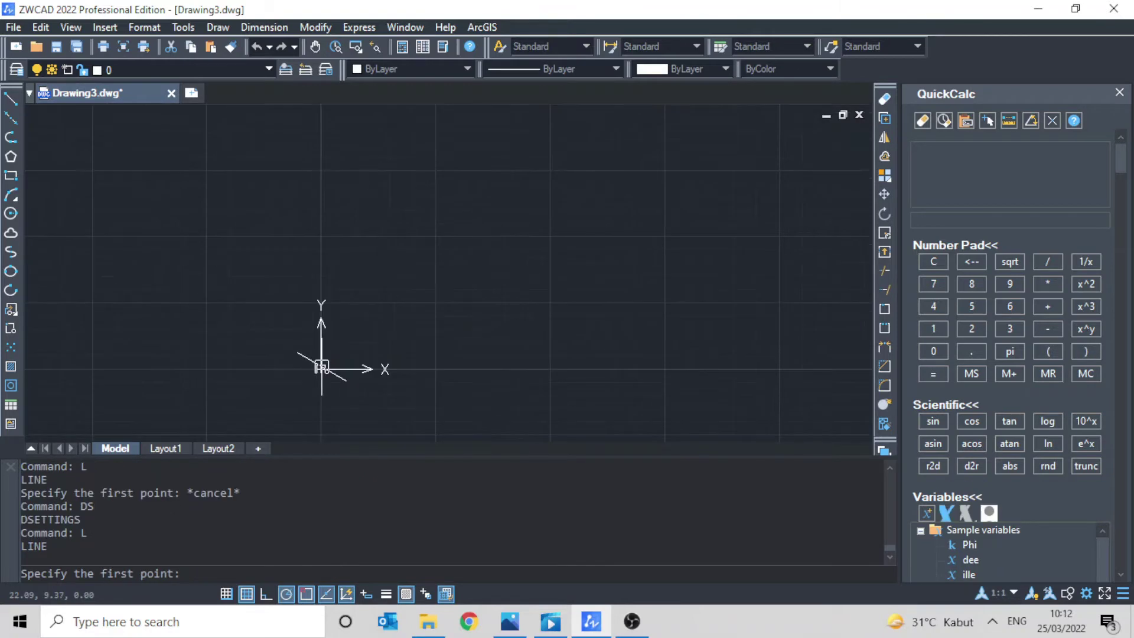
# Step: With ortho on, draw a closed isometric parallelogram from the origin in the left isoplane, with sides of about 26 and vertical edges of about 28
pyautogui.click(321, 370)
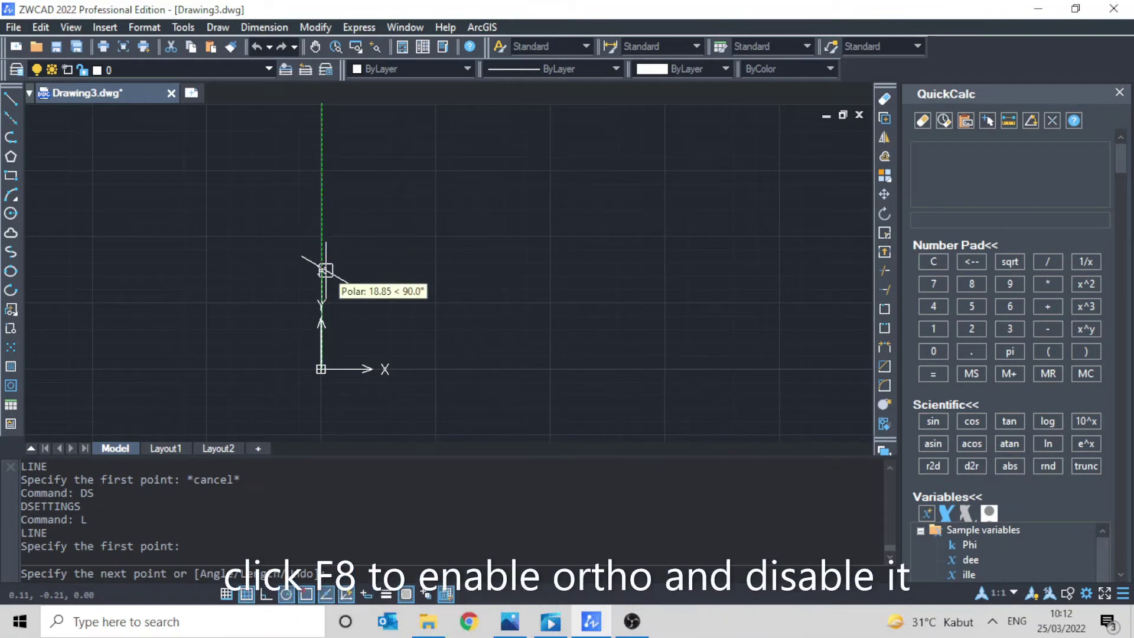
pyautogui.press('F7')
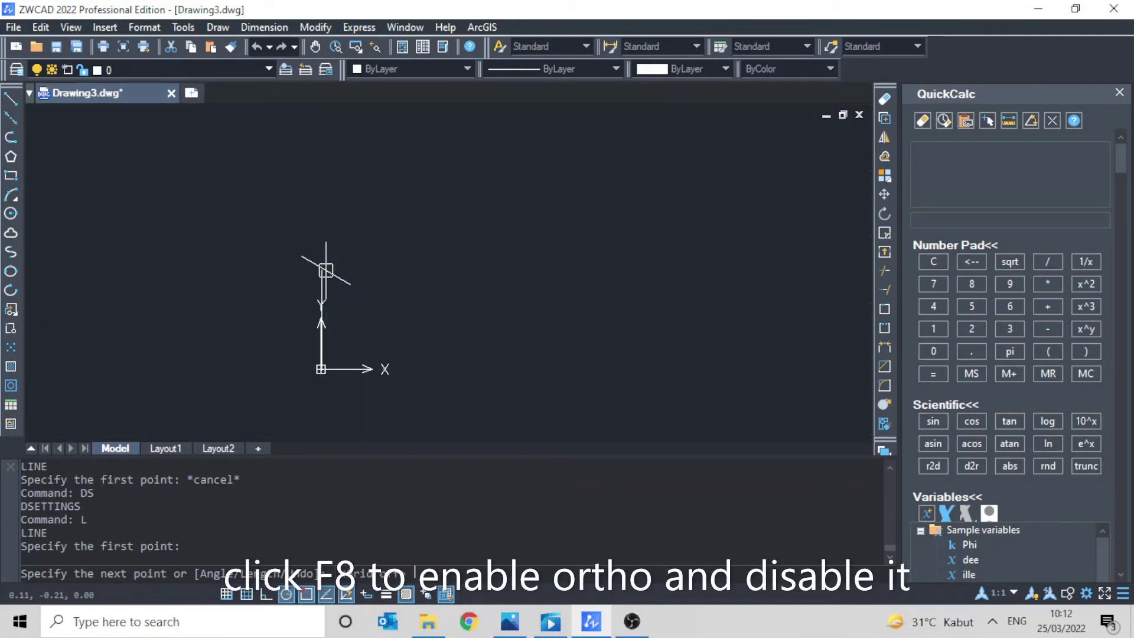
pyautogui.press('F7')
pyautogui.press('F8')
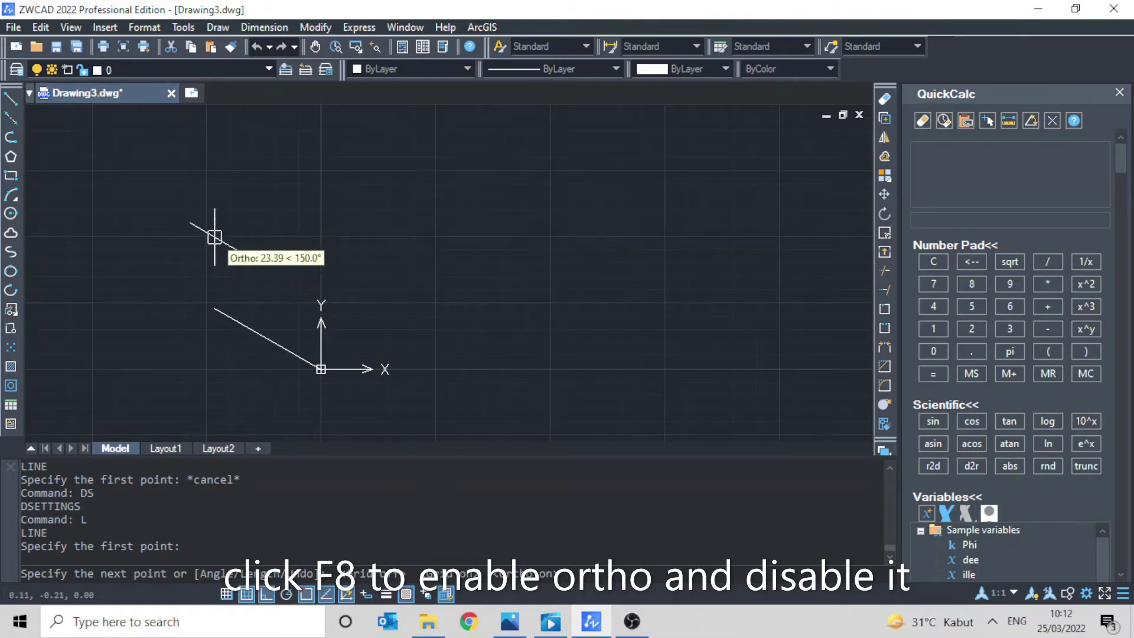
pyautogui.click(203, 303)
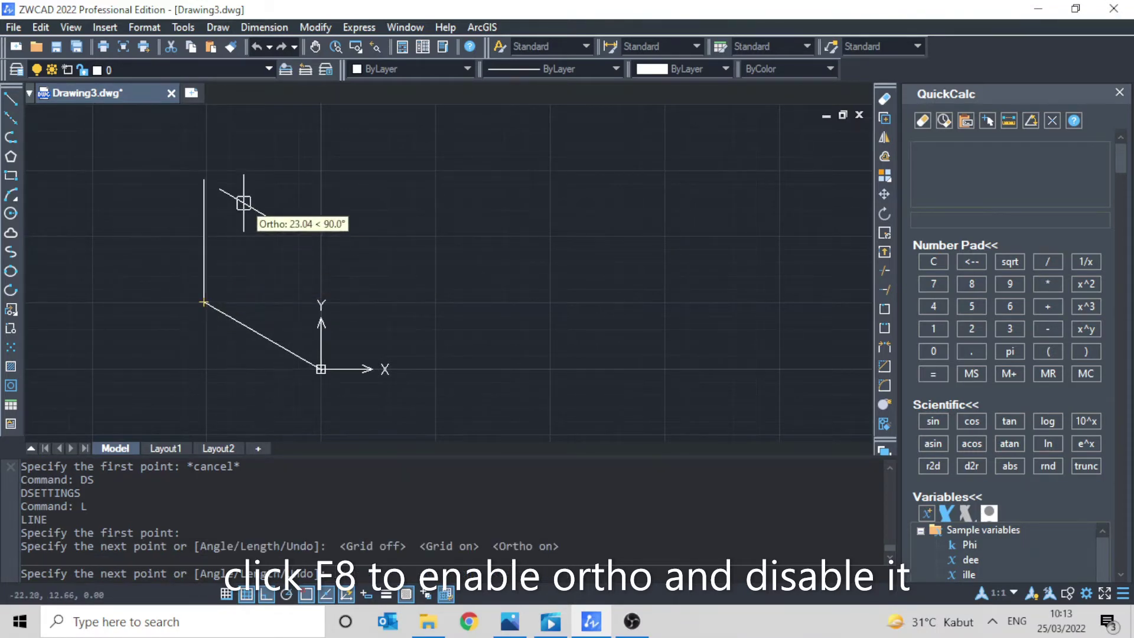
pyautogui.click(206, 153)
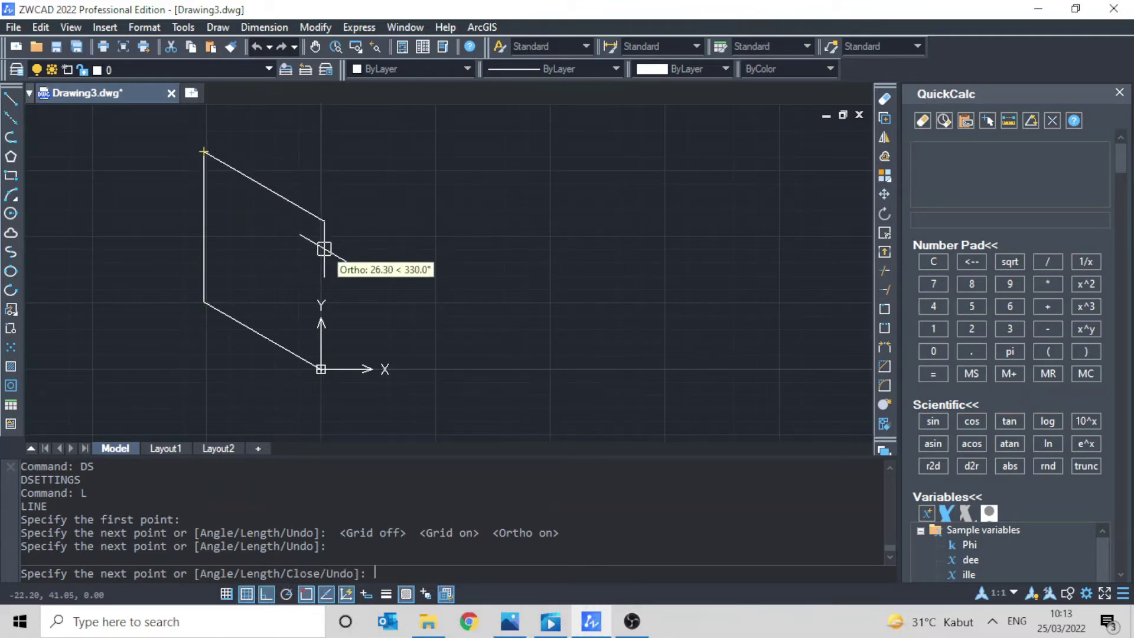
pyautogui.click(319, 219)
pyautogui.click(321, 370)
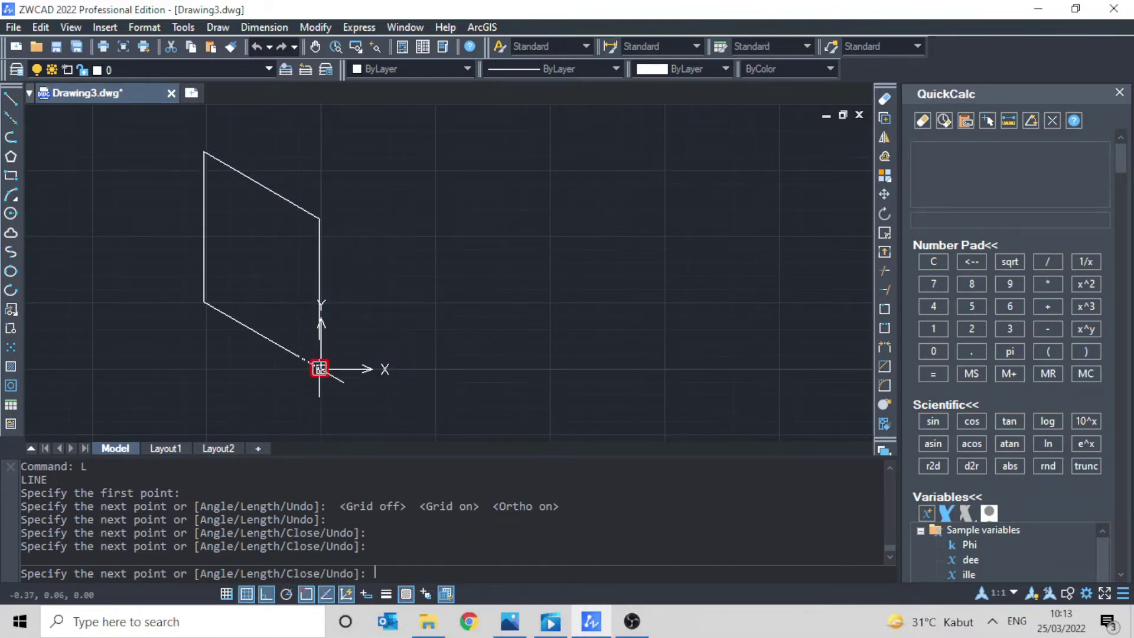
pyautogui.click(321, 369)
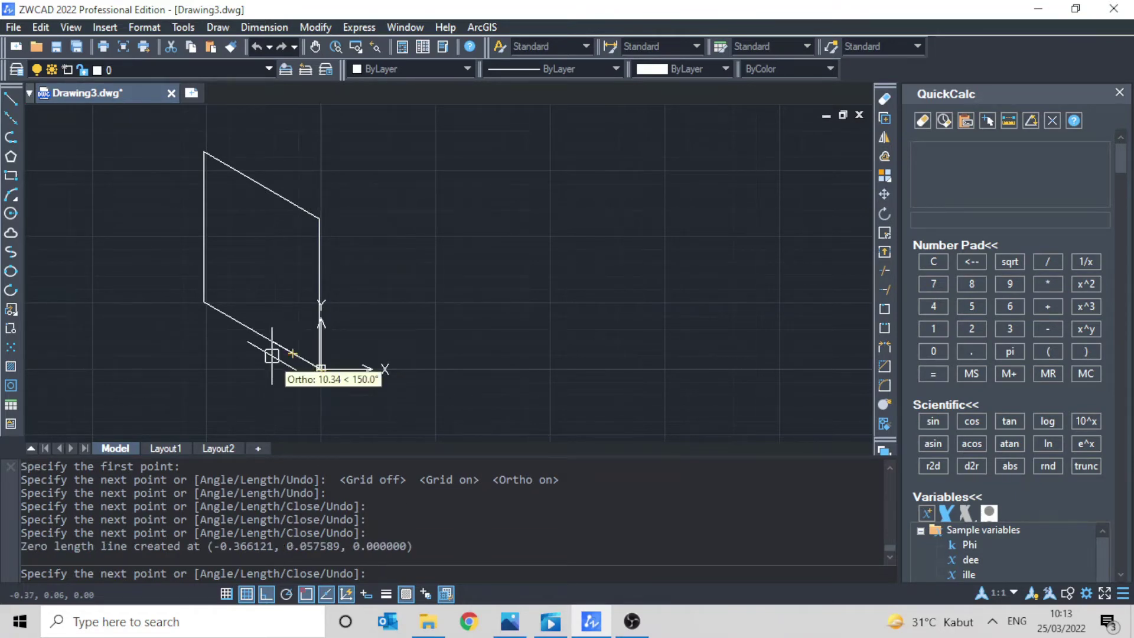
pyautogui.scroll(-4, 268, 376)
pyautogui.scroll(2, 269, 376)
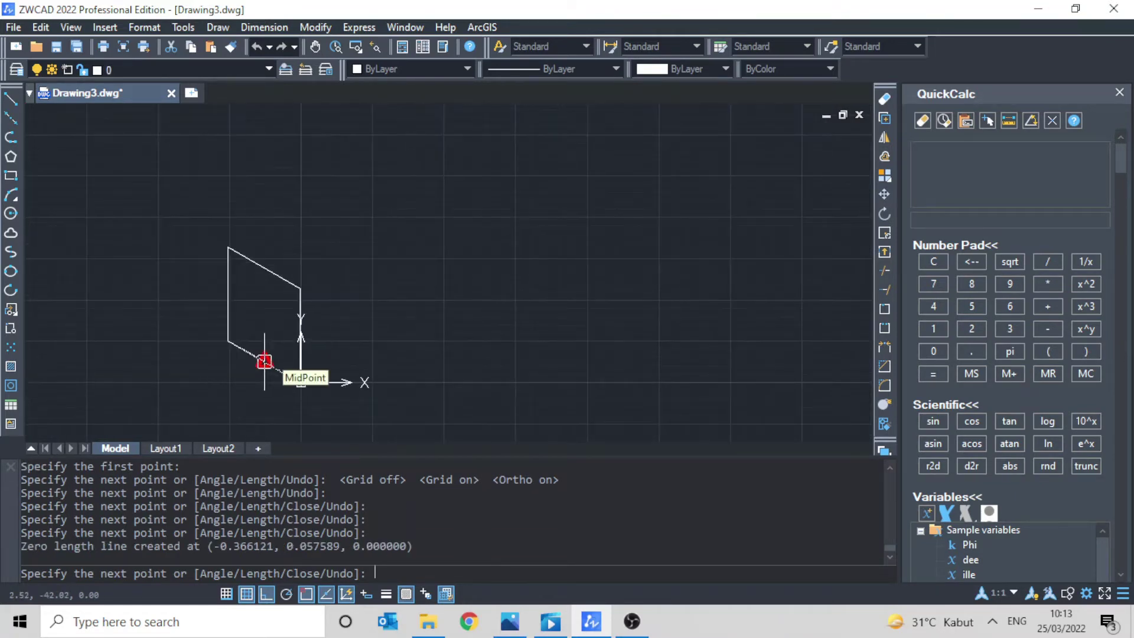
pyautogui.press('F8')
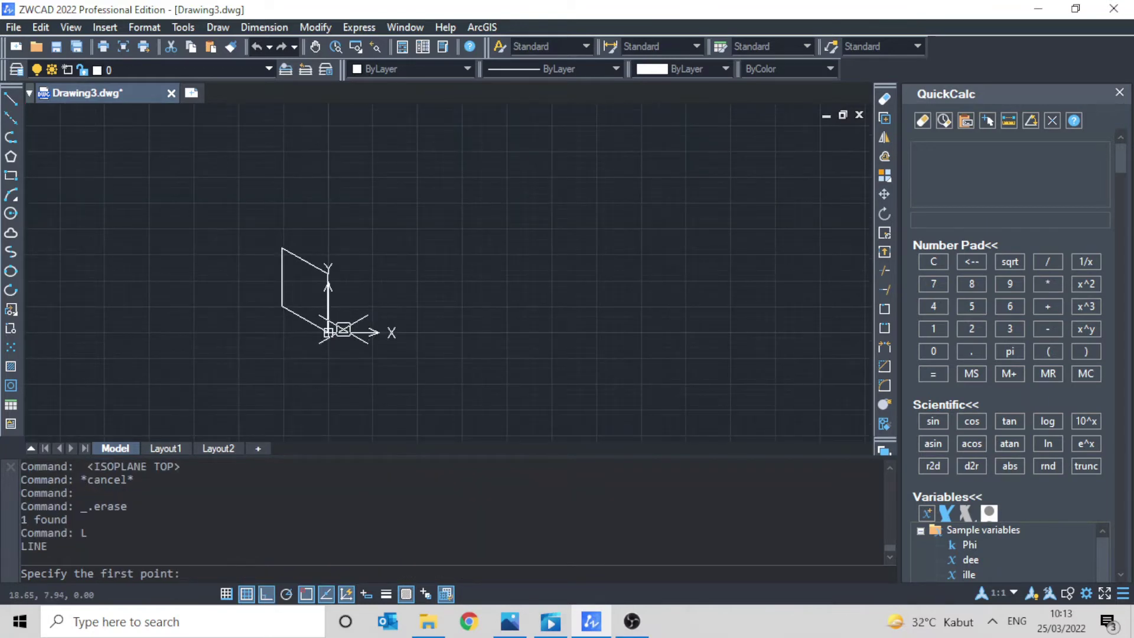
# Step: Draw a line about 42 long at 30° from the origin, then continue it vertically by about 28 in the right isoplane with ortho on
pyautogui.click(328, 331)
pyautogui.click(402, 288)
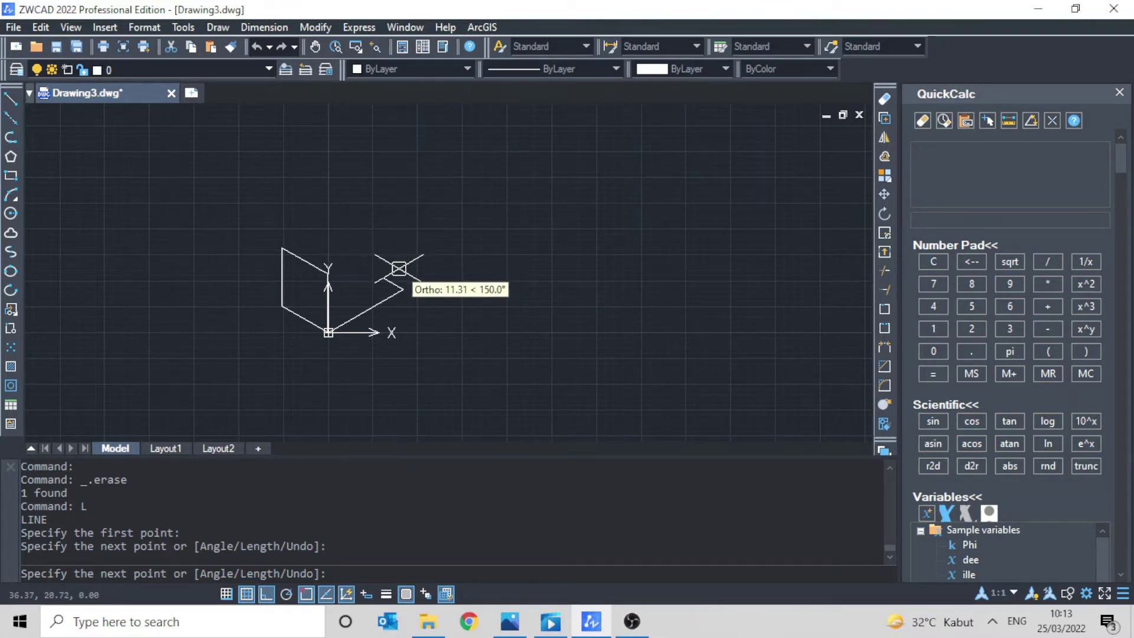
pyautogui.press('F8')
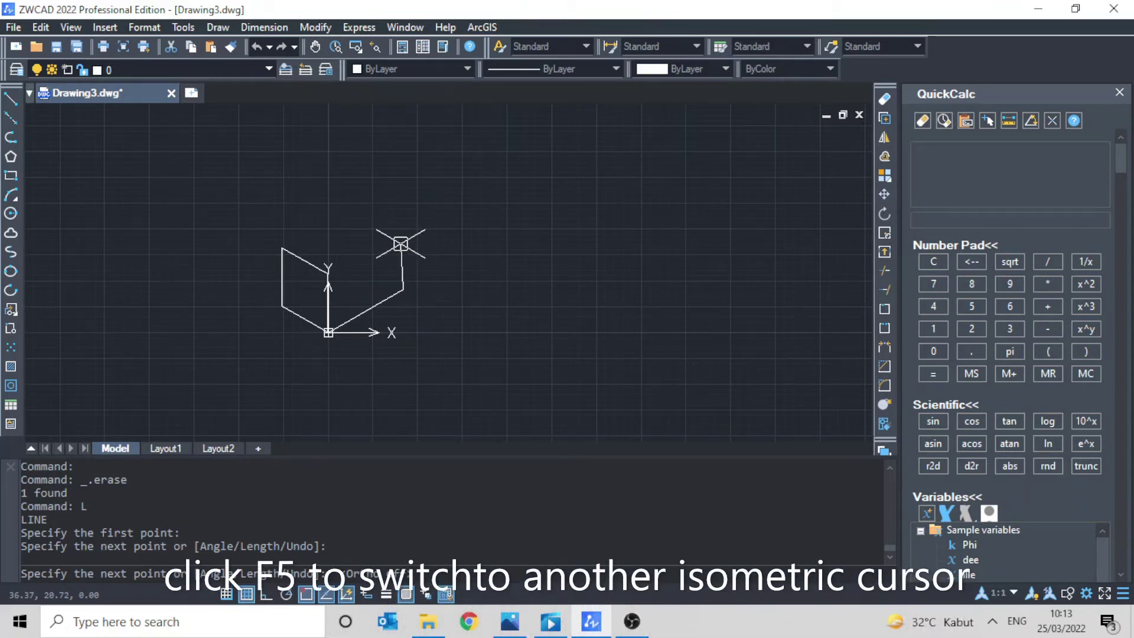
pyautogui.press('F5')
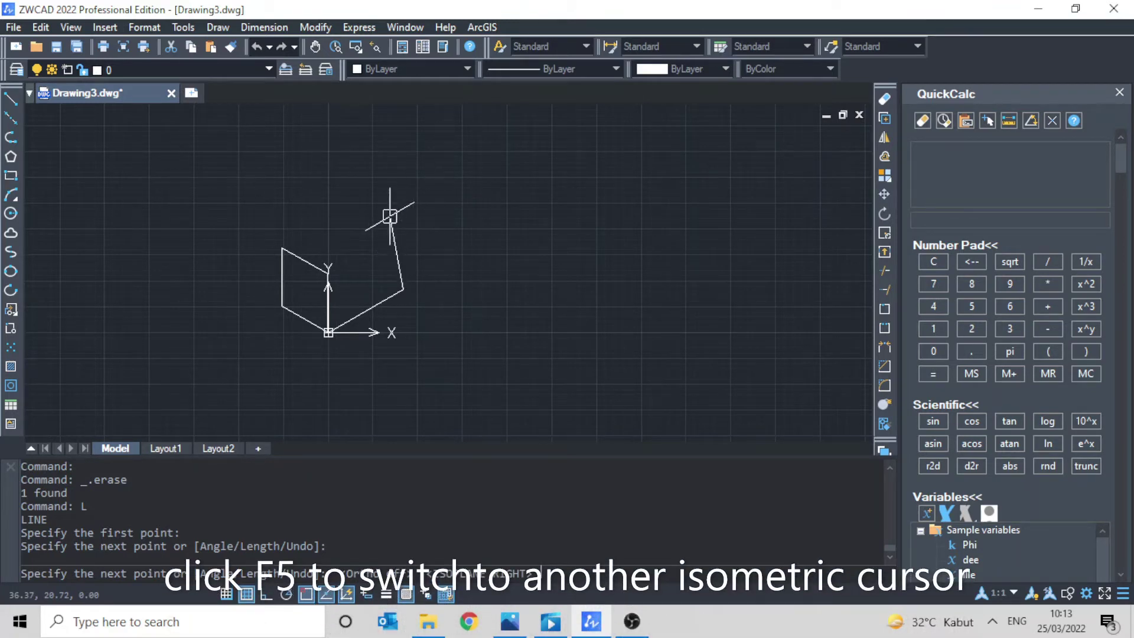
pyautogui.press('F8')
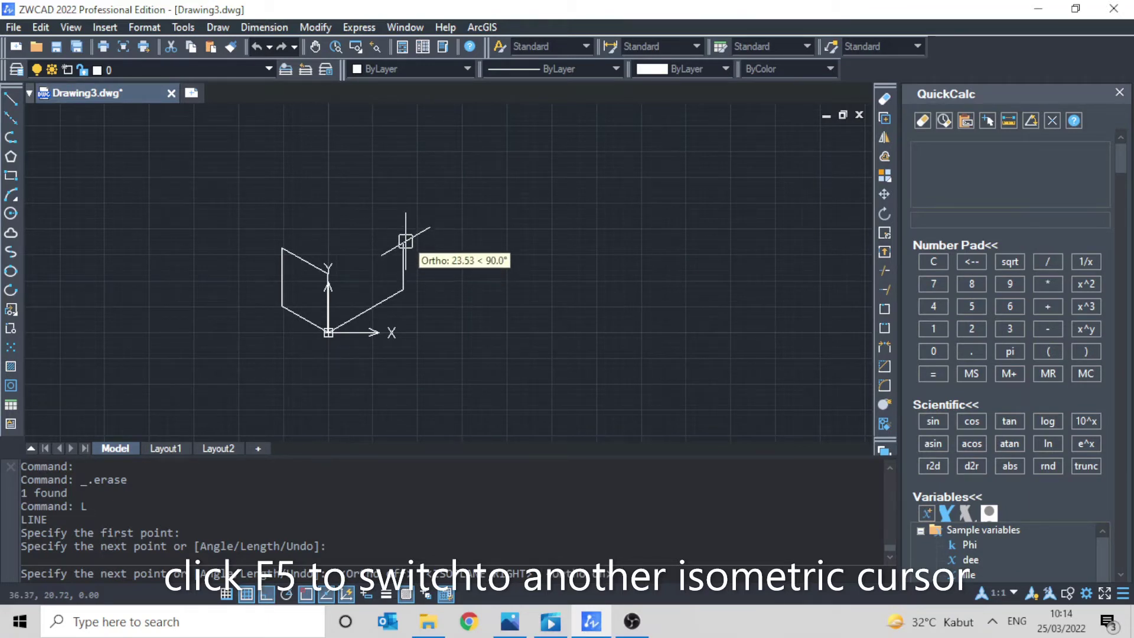
pyautogui.press('F5')
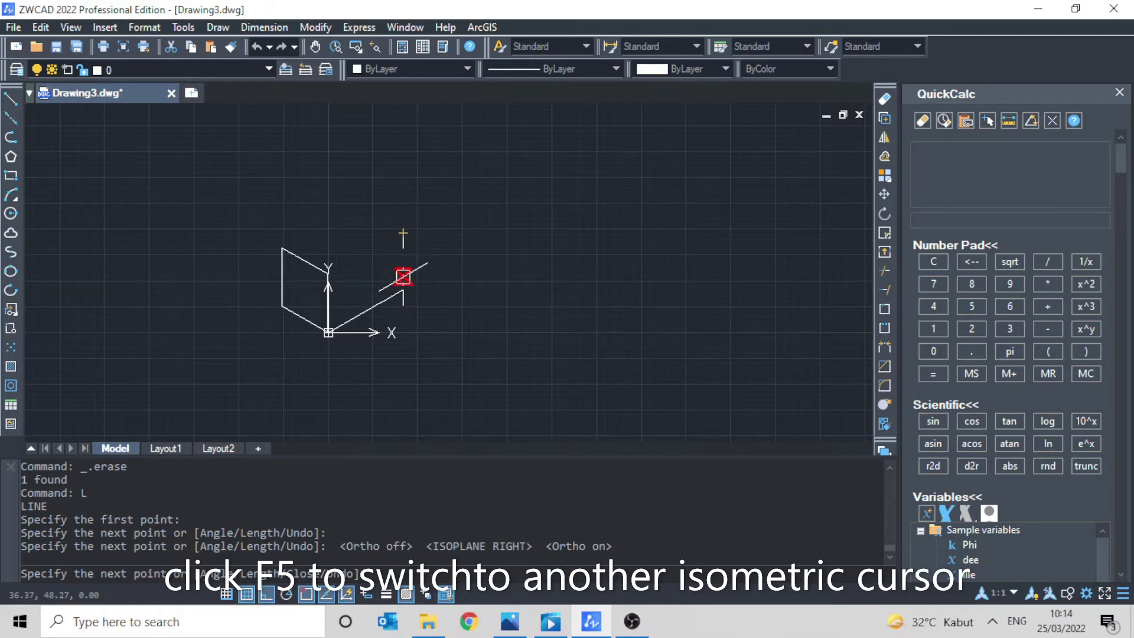
pyautogui.press('Escape')
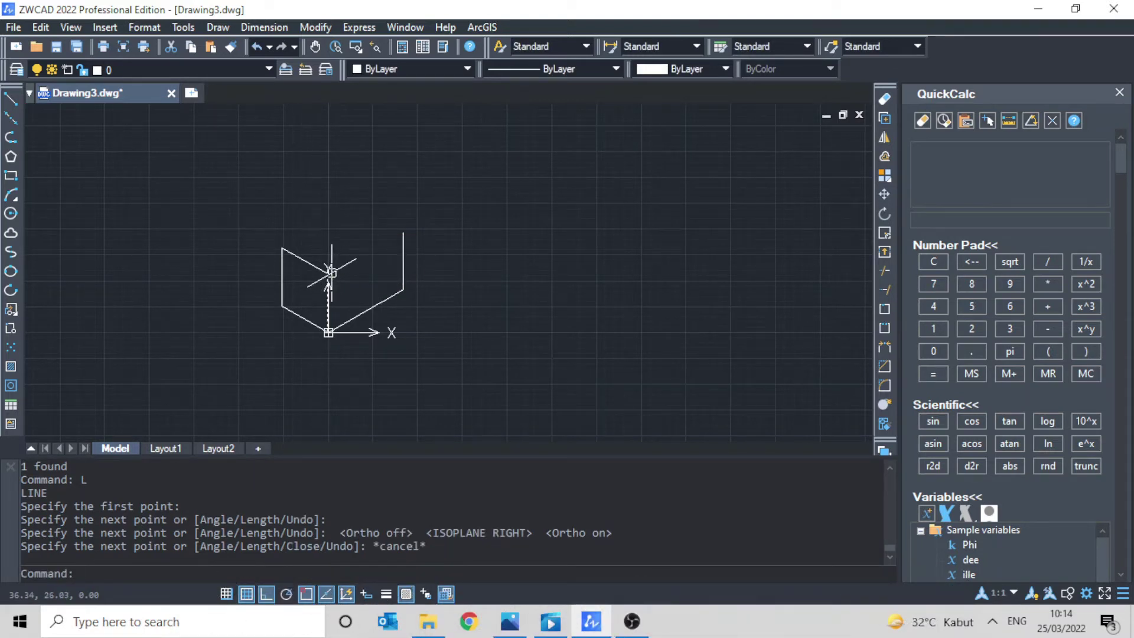
# Step: Start a new line at the parallelogram's upper corner directly above the origin
pyautogui.write('L')
pyautogui.press('Return')
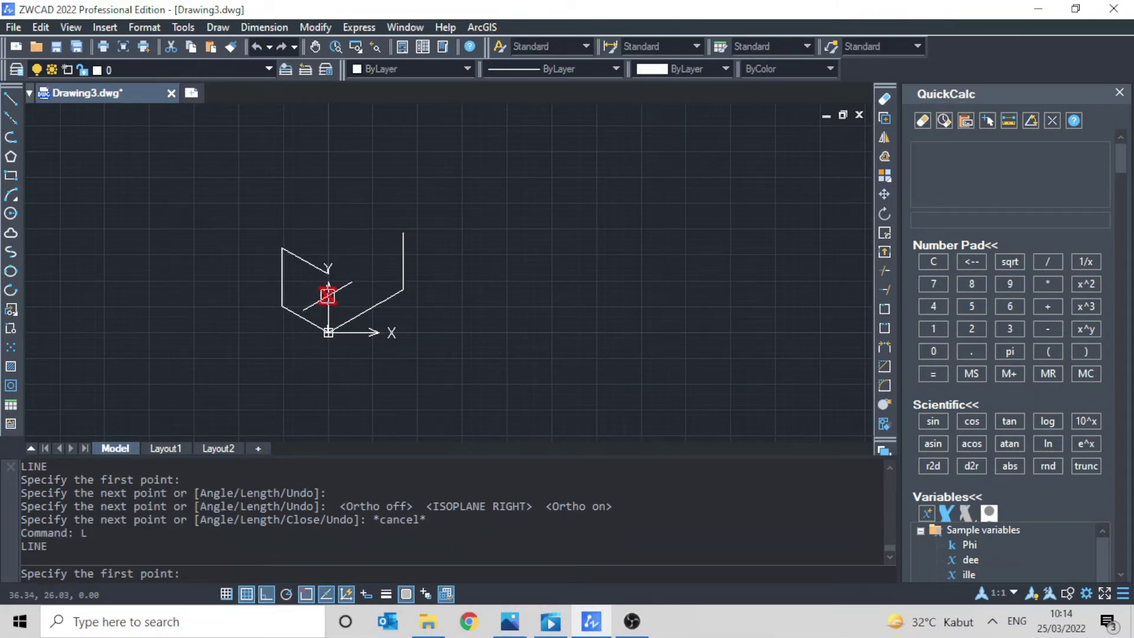
pyautogui.click(328, 273)
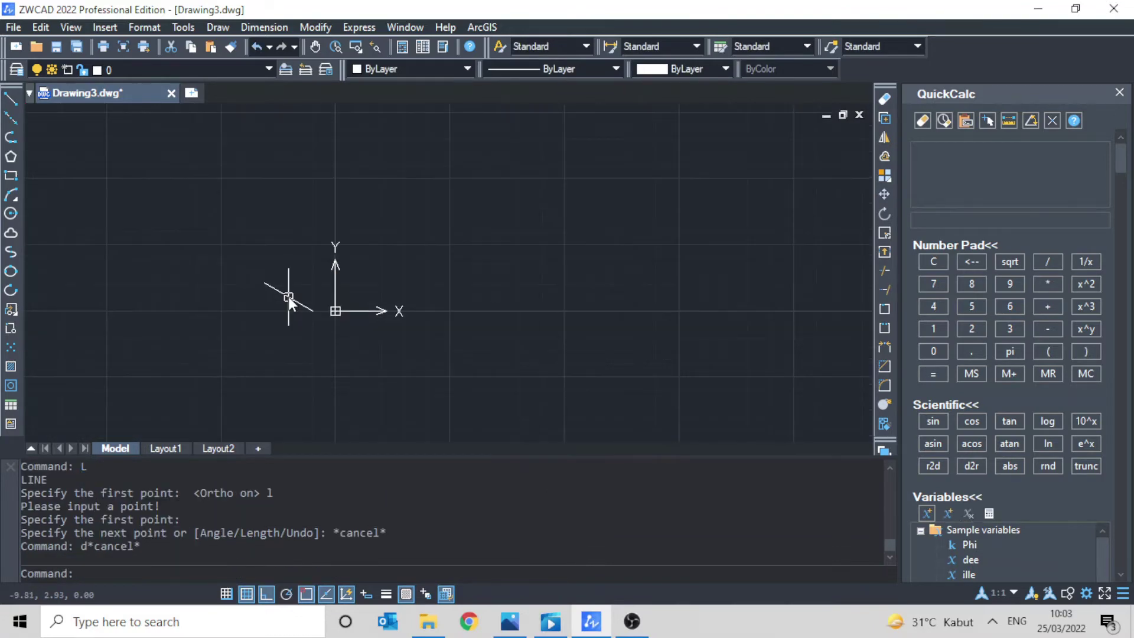
# Step: Change the snap type back to Rectangular snap in the drafting settings
pyautogui.write('ds')
pyautogui.press('Return')
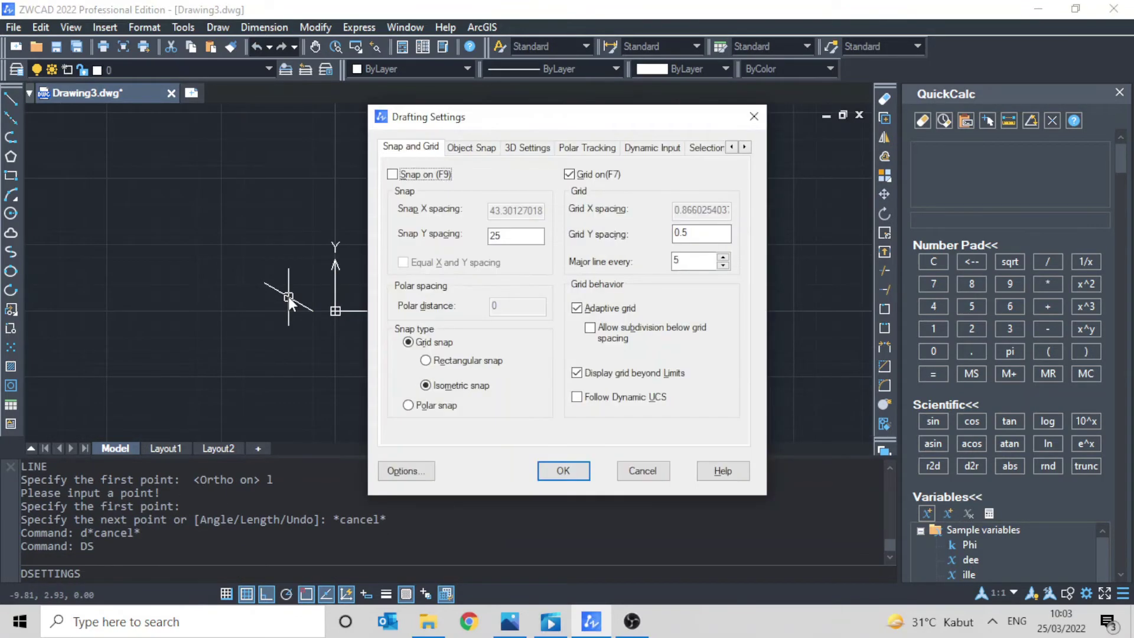
pyautogui.click(426, 360)
pyautogui.click(561, 472)
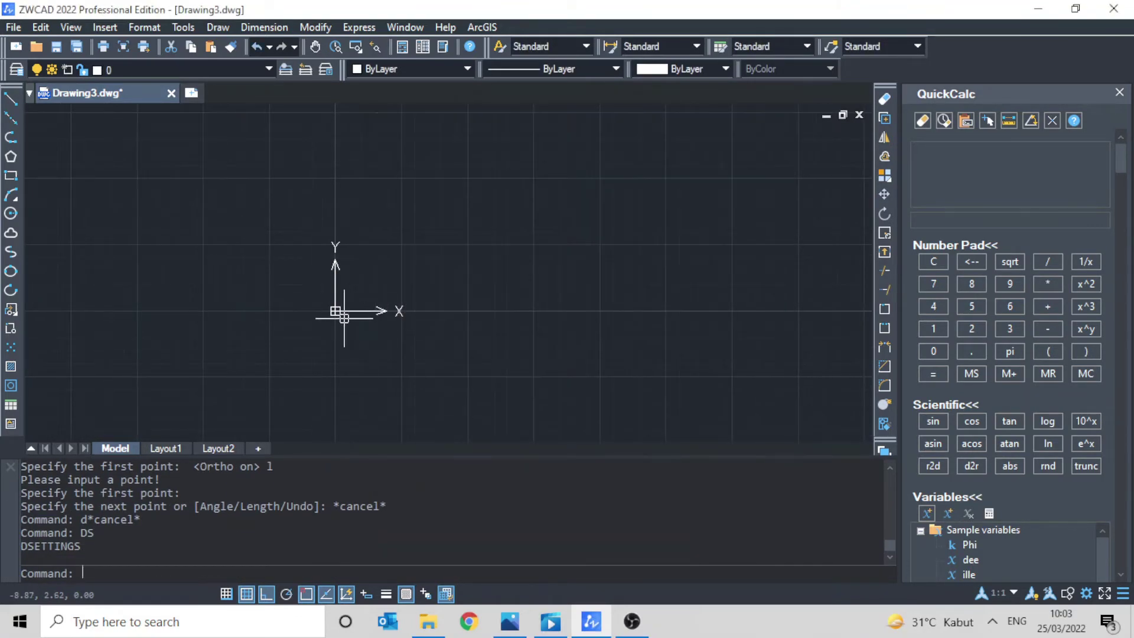
# Step: Try out ortho movement with the rectangular cursor on a line started at the origin, and cancel the line
pyautogui.write('l')
pyautogui.press('Return')
pyautogui.click(335, 310)
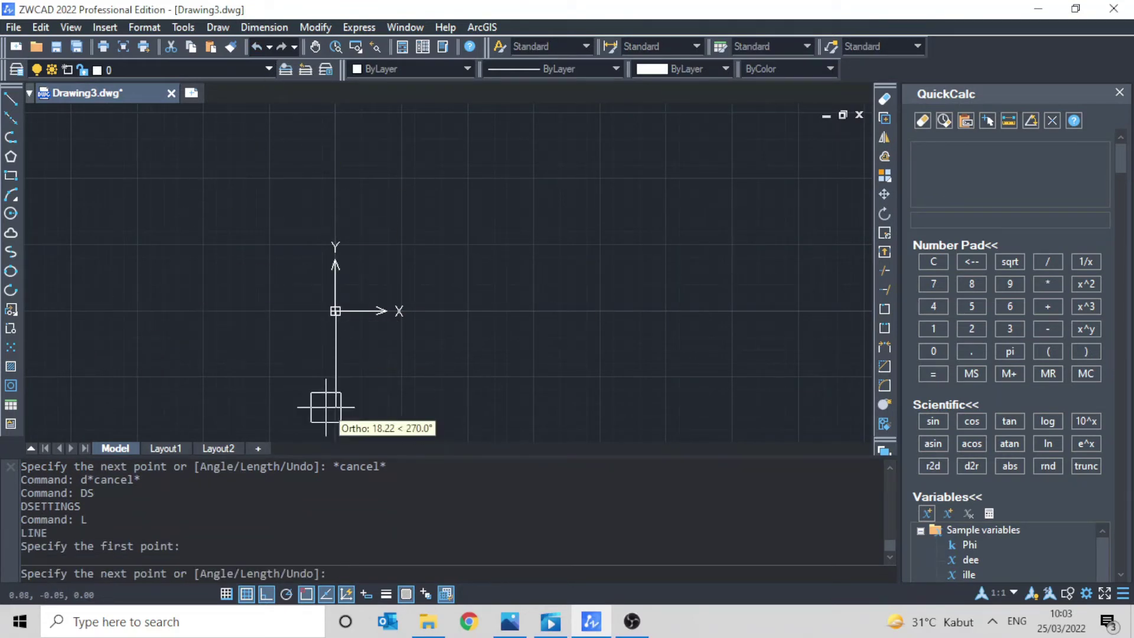
pyautogui.scroll(1, 349, 338)
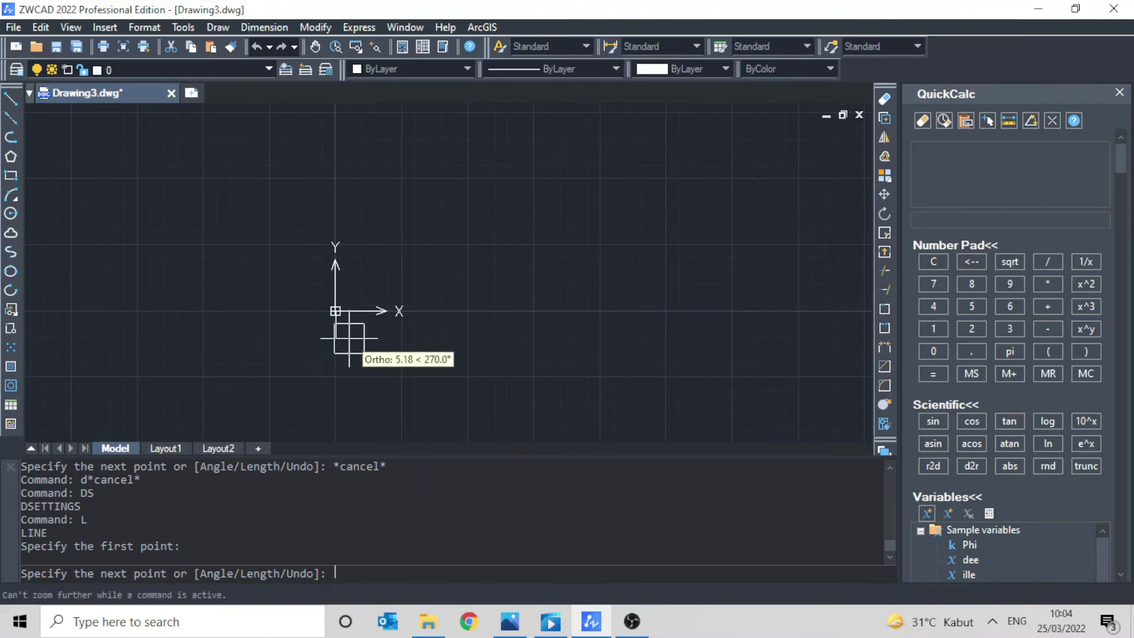
pyautogui.press('Escape')
# Step: Review the snap and grid options in the drafting settings and close them without changes
pyautogui.write('ds')
pyautogui.press('Return')
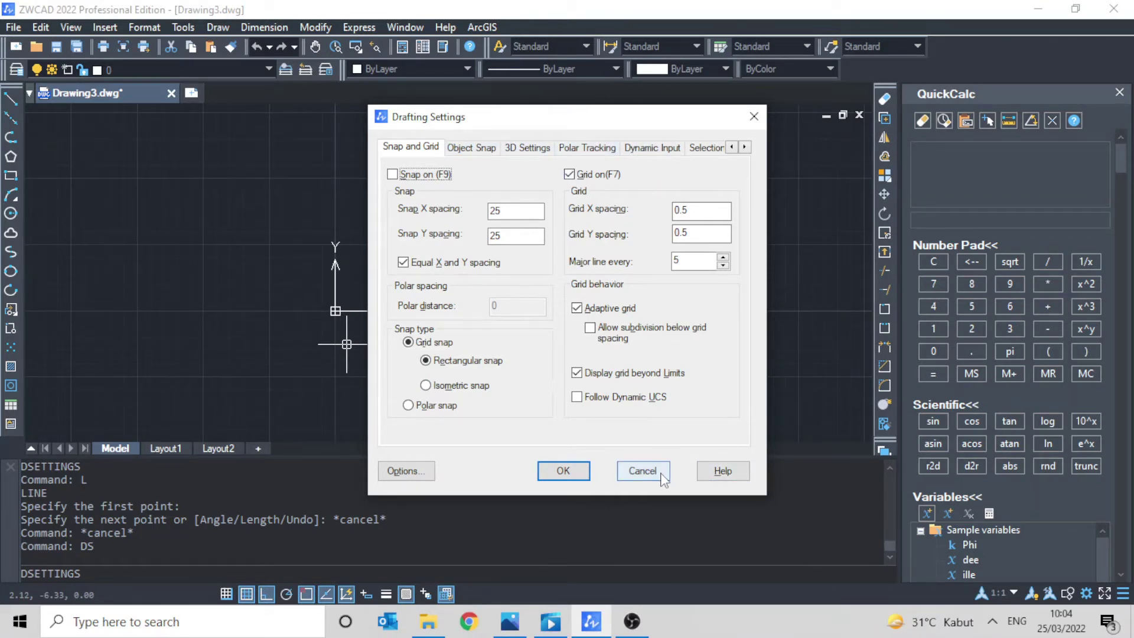
pyautogui.click(643, 471)
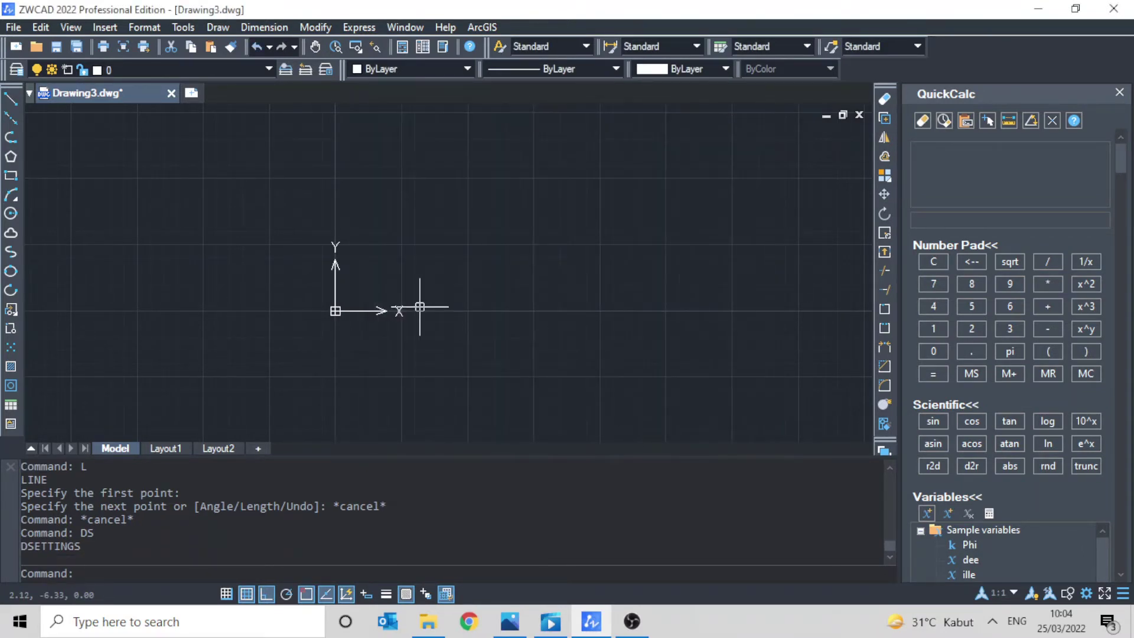
# Step: Turn ortho mode off, and toggle the grid display off and on several times, leaving the grid on
pyautogui.press('F8')
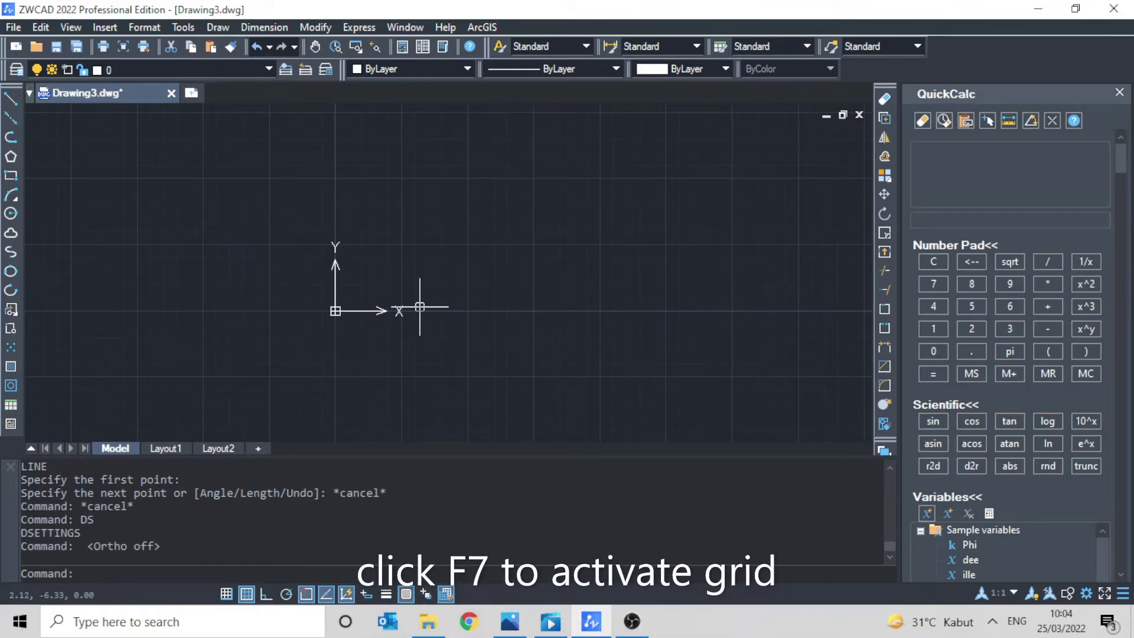
pyautogui.press('F7')
pyautogui.press('F7')
pyautogui.press('F7')
pyautogui.press('F7')
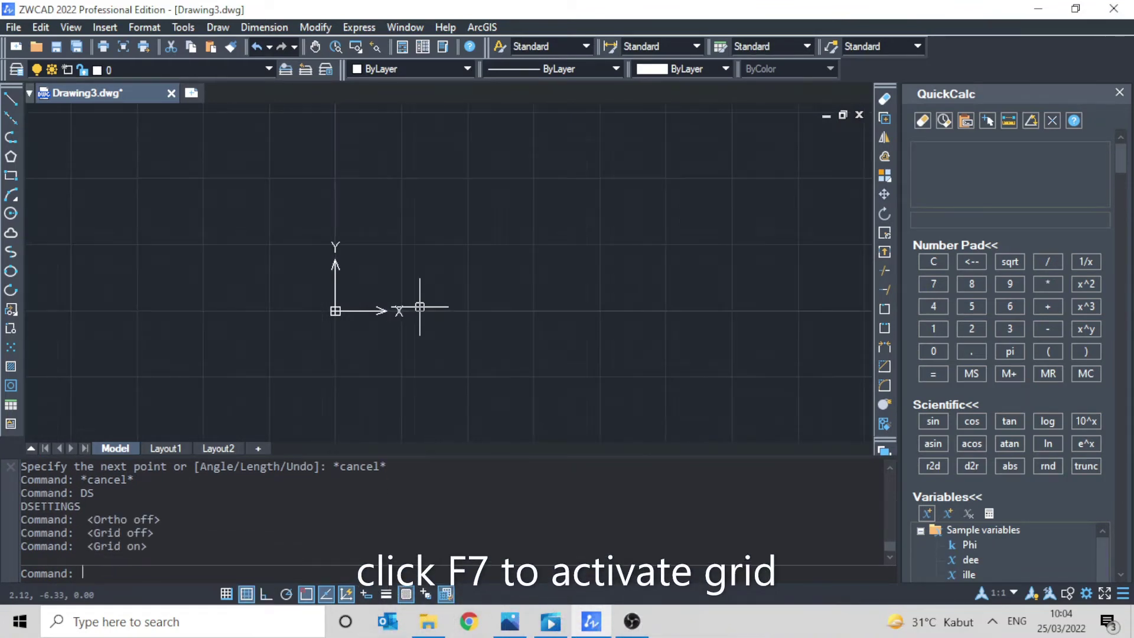
pyautogui.press('F7')
pyautogui.press('F7')
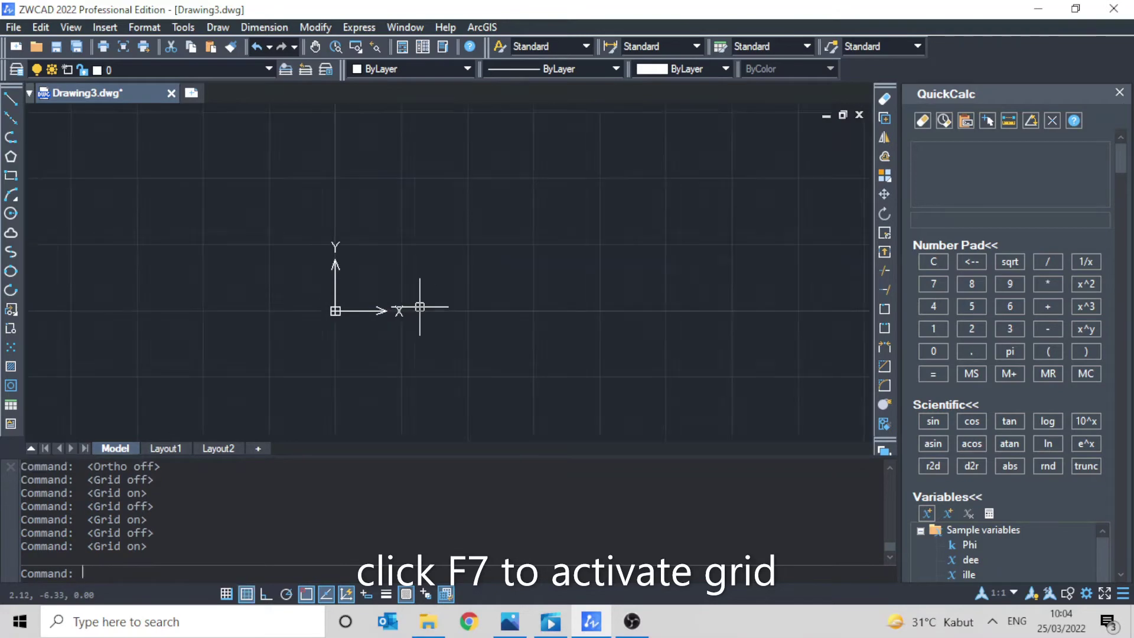
# Step: Turn off object snap and object snap tracking in the drafting settings, and clear all the object snap modes
pyautogui.write('ds')
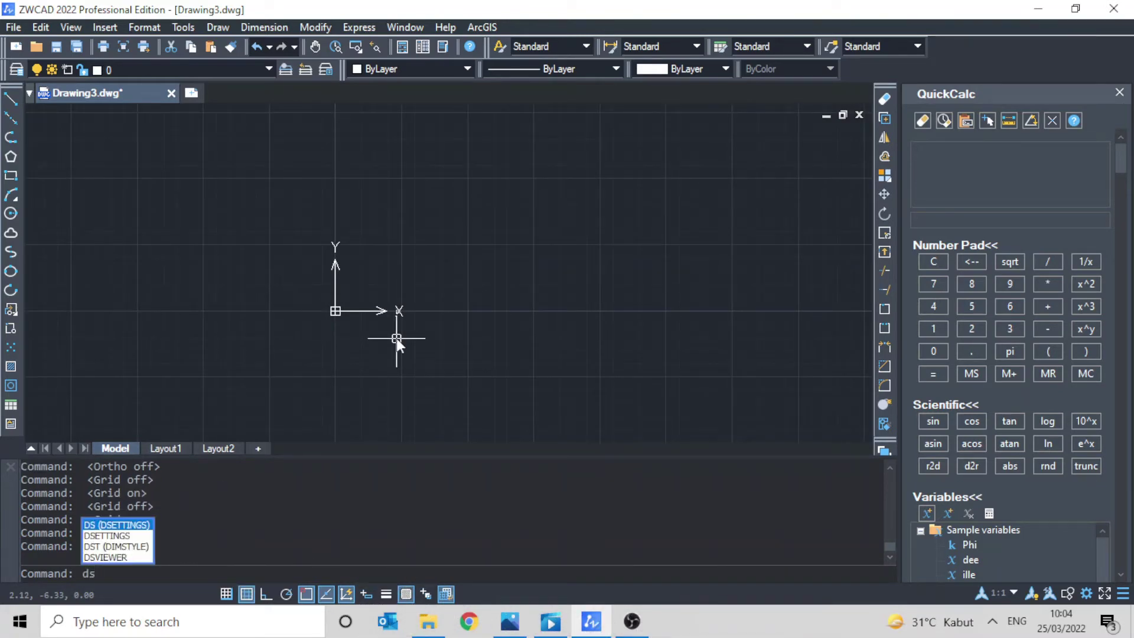
pyautogui.press('Return')
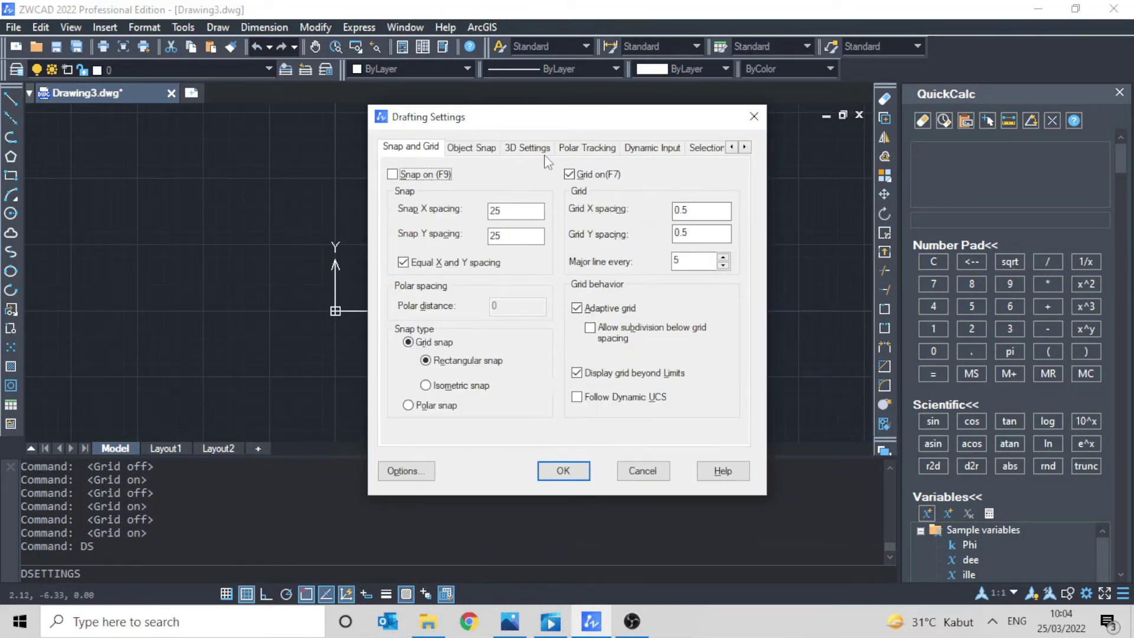
pyautogui.click(471, 148)
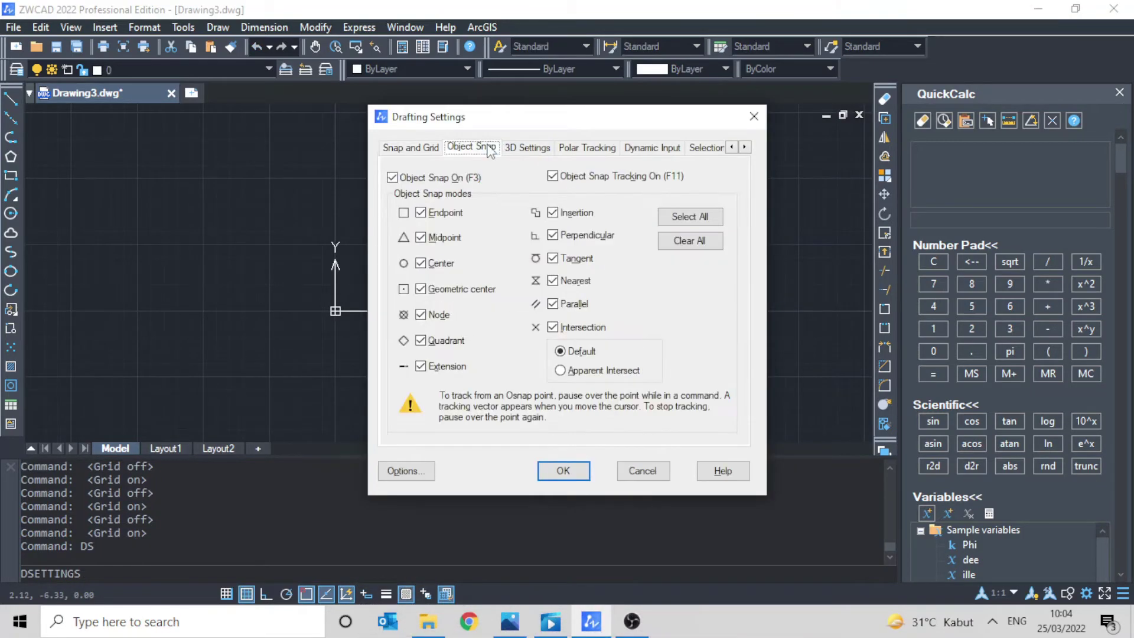
pyautogui.click(392, 178)
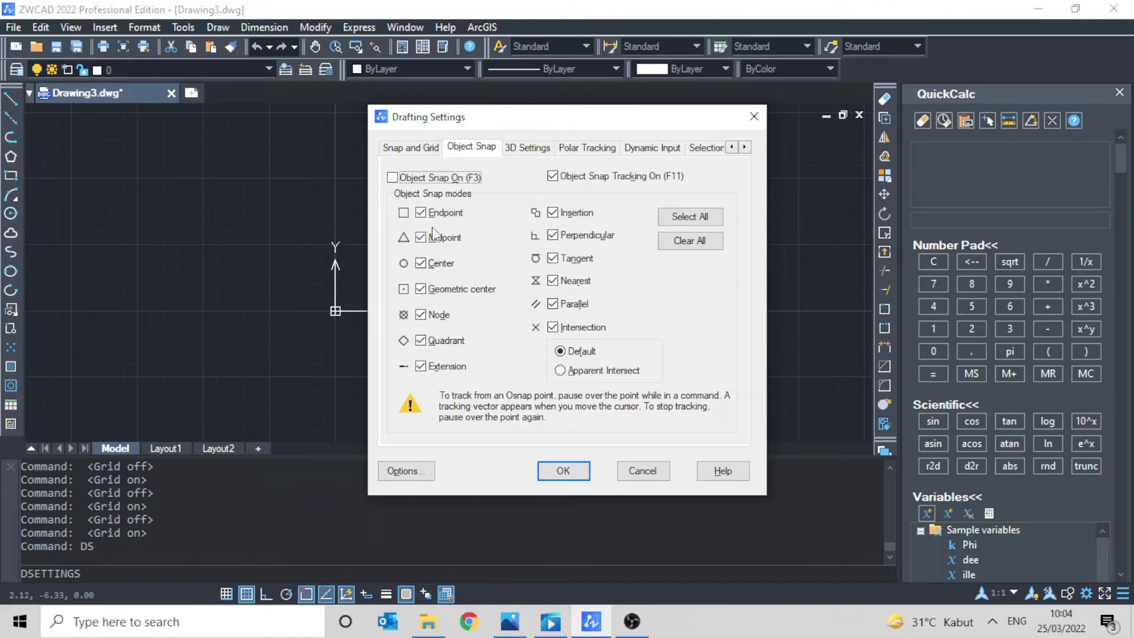
pyautogui.click(420, 213)
pyautogui.click(421, 262)
pyautogui.click(553, 326)
pyautogui.click(553, 258)
pyautogui.click(553, 235)
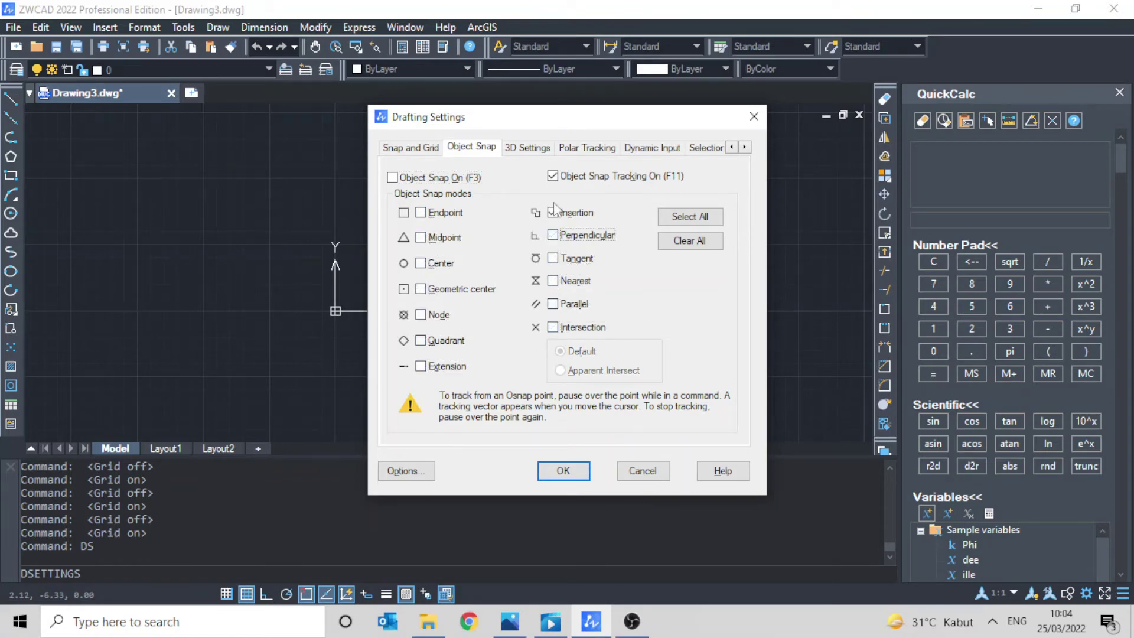
pyautogui.click(553, 212)
pyautogui.click(553, 175)
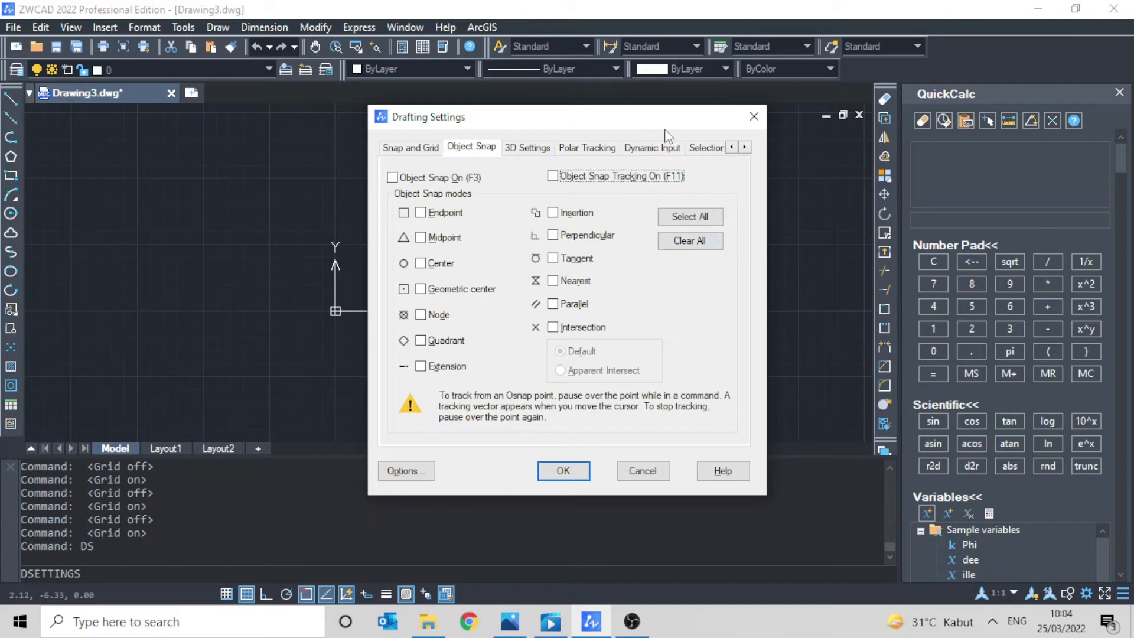
pyautogui.click(563, 470)
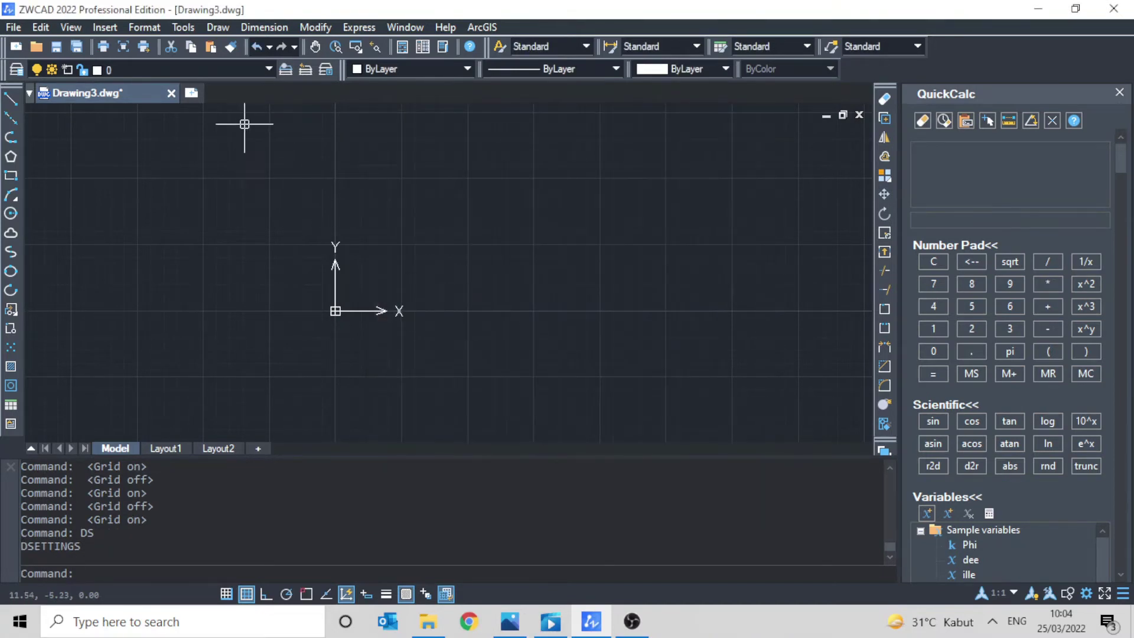
# Step: Try out a line from a free point above the origin with object snap off, and cancel it
pyautogui.write('L')
pyautogui.press('Return')
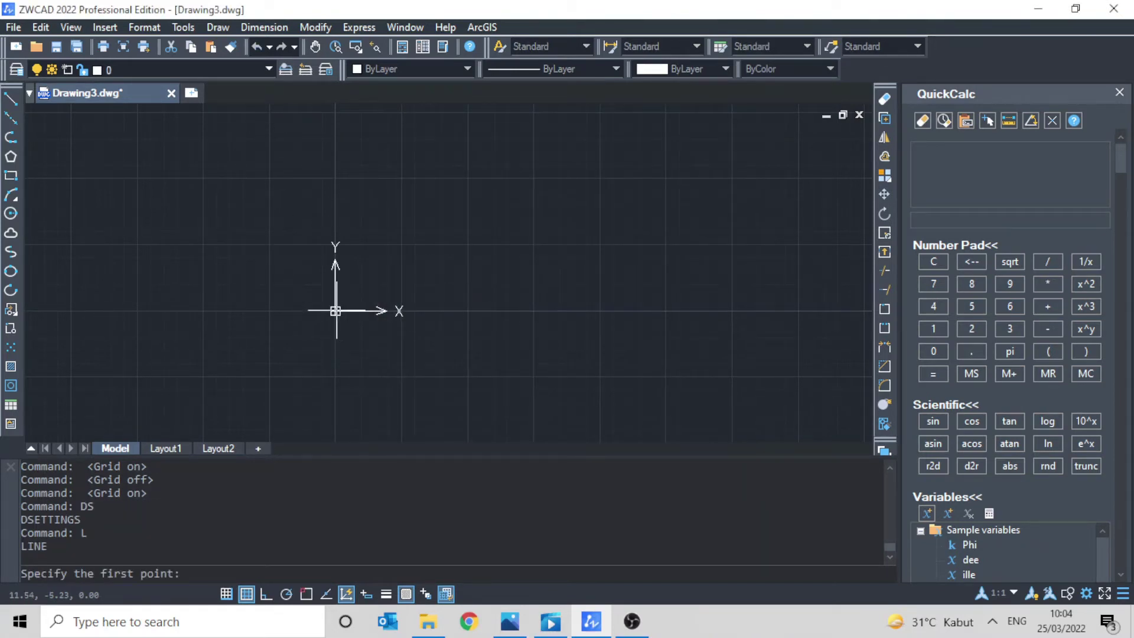
pyautogui.click(368, 239)
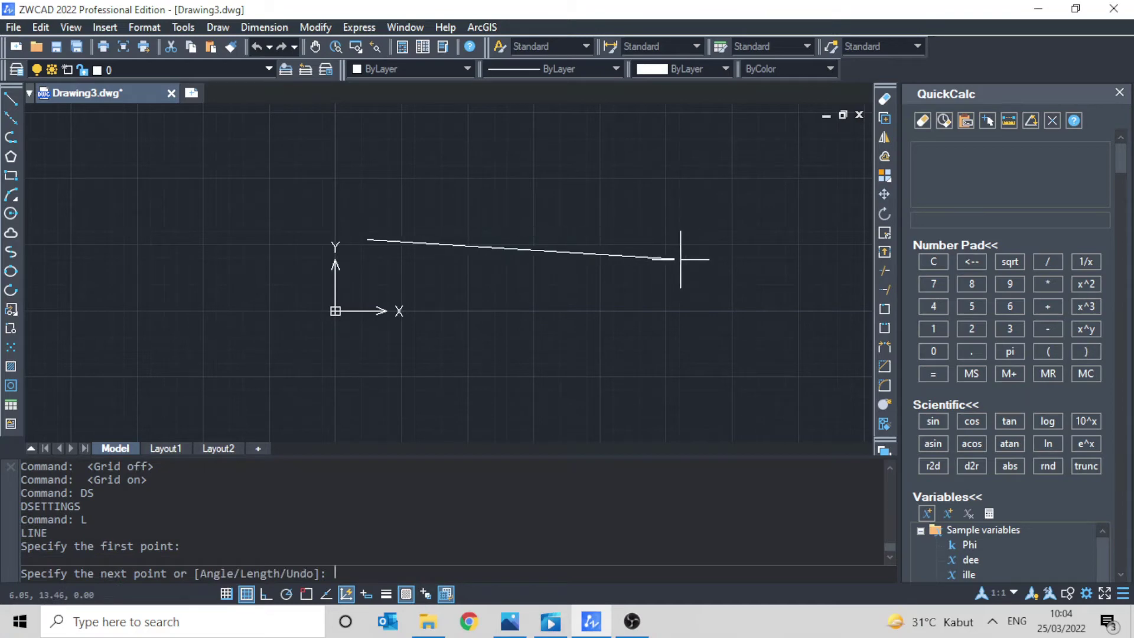
pyautogui.press('Escape')
# Step: Review the object snap options in the drafting settings twice, closing the dialog each time
pyautogui.write('DS')
pyautogui.press('Return')
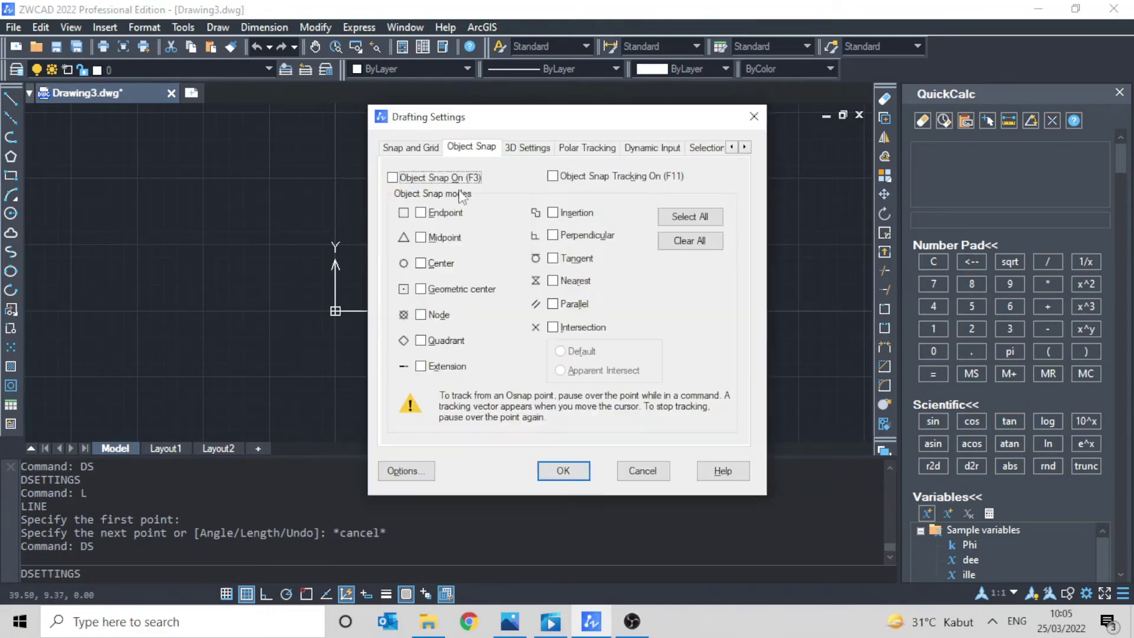
pyautogui.click(579, 475)
pyautogui.write('DS')
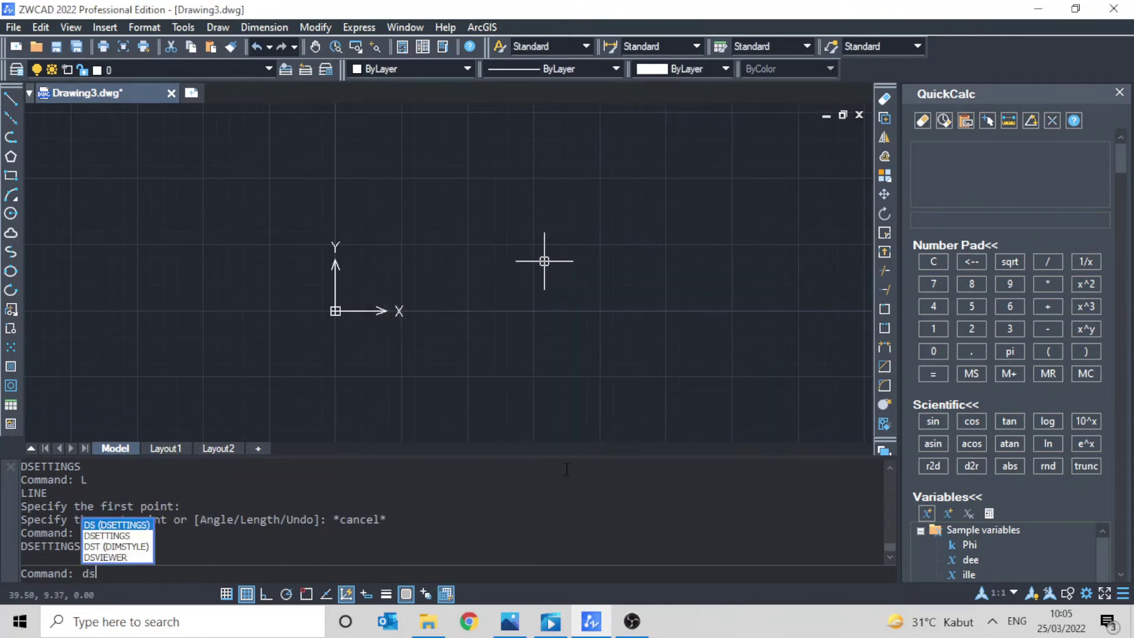
pyautogui.press('Return')
pyautogui.click(565, 471)
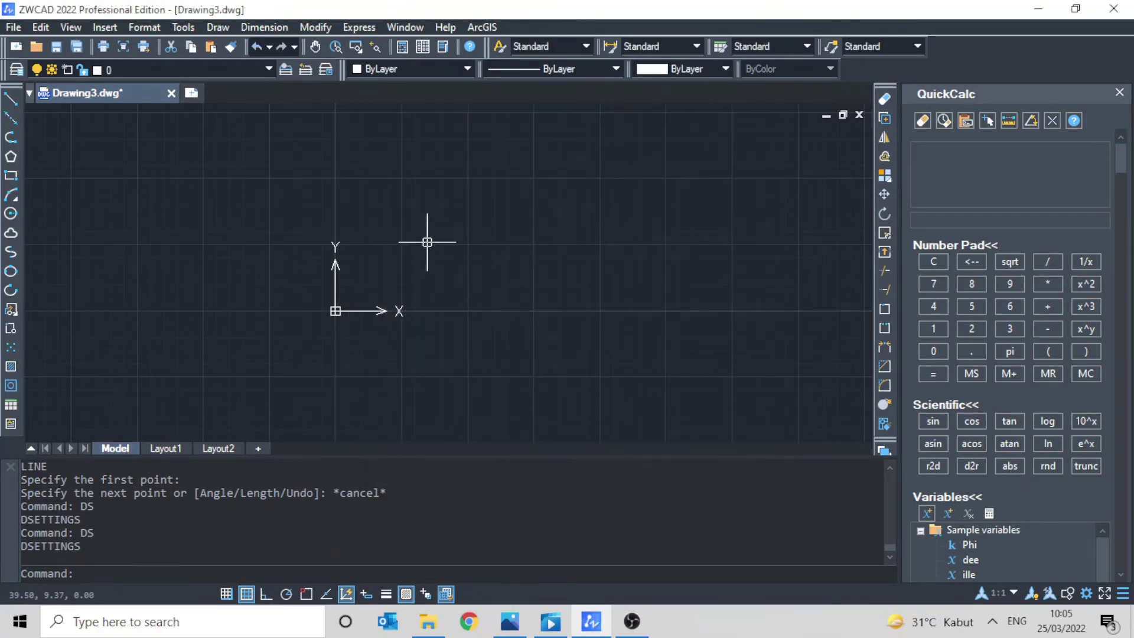
# Step: Draw a horizontal line about 48 units long, above and to the right of the origin
pyautogui.click(430, 243)
pyautogui.click(431, 244)
pyautogui.write('L')
pyautogui.press('Return')
pyautogui.click(430, 244)
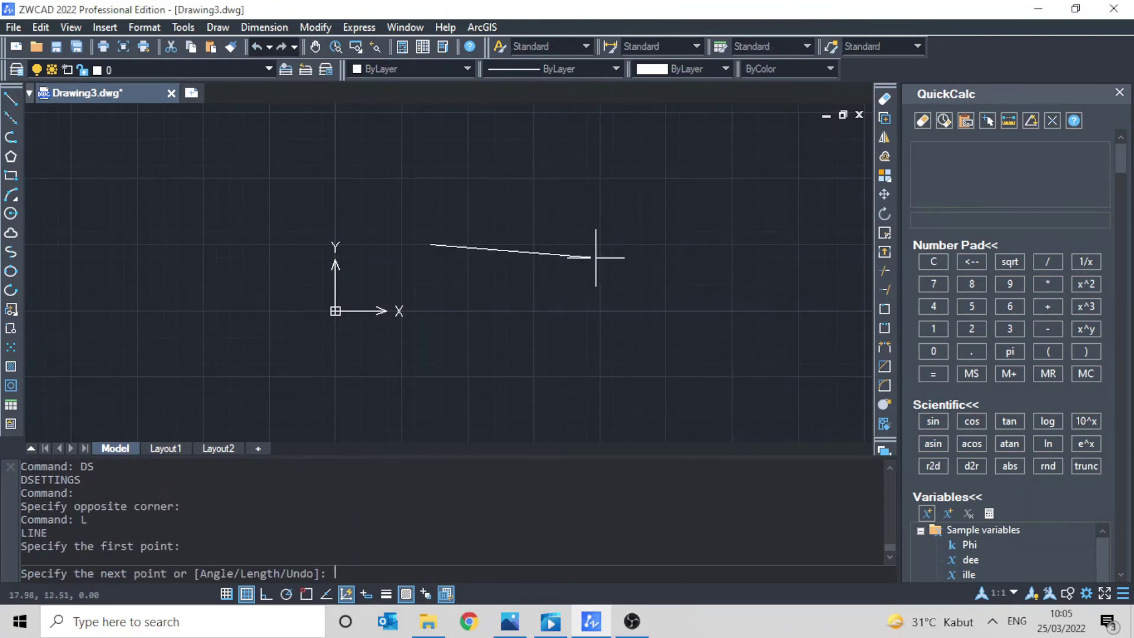
pyautogui.click(687, 244)
pyautogui.press('Escape')
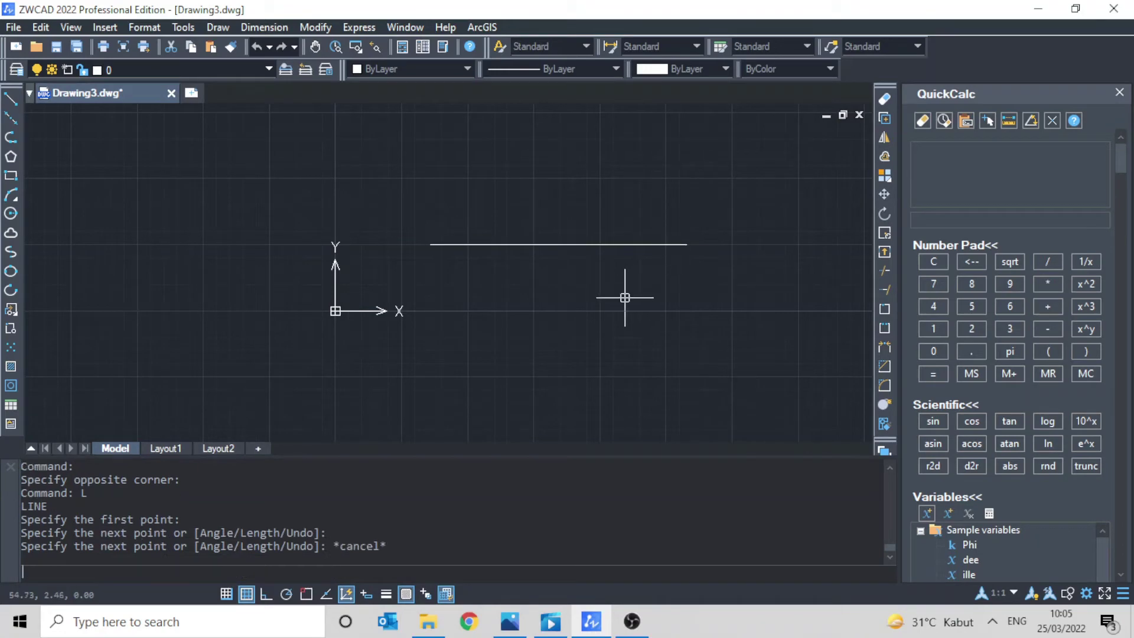
# Step: Start a line at the existing line's right end to test picking its endpoint, and cancel the command
pyautogui.write('l')
pyautogui.press('Return')
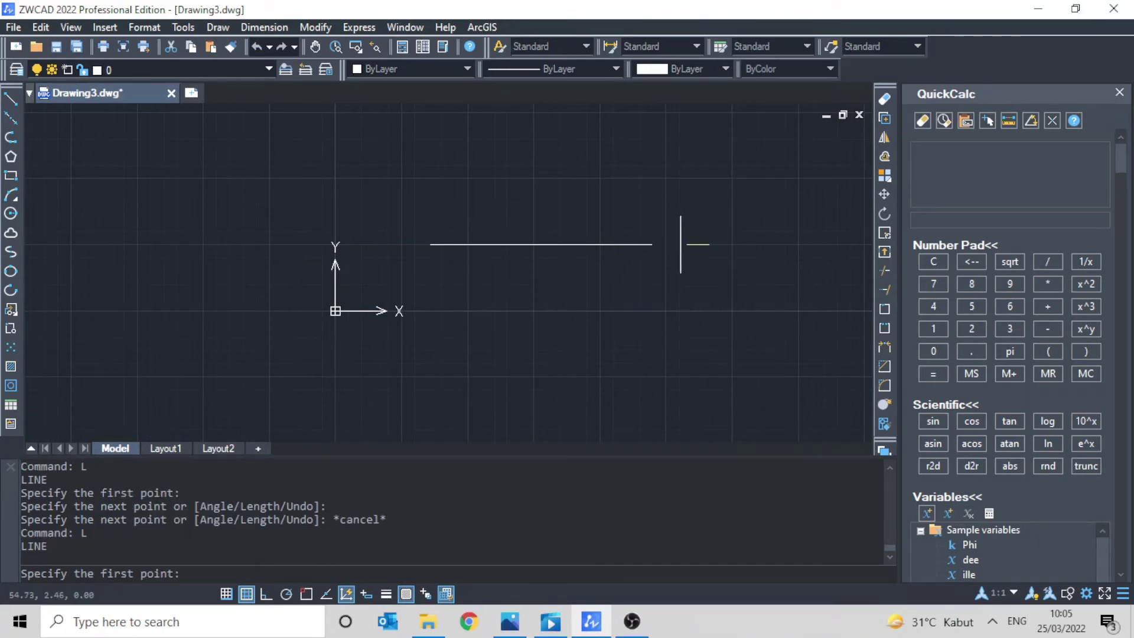
pyautogui.press('Escape')
# Step: Turn on object snap and object snap tracking in the drafting settings, leaving all snap modes cleared
pyautogui.write('DS')
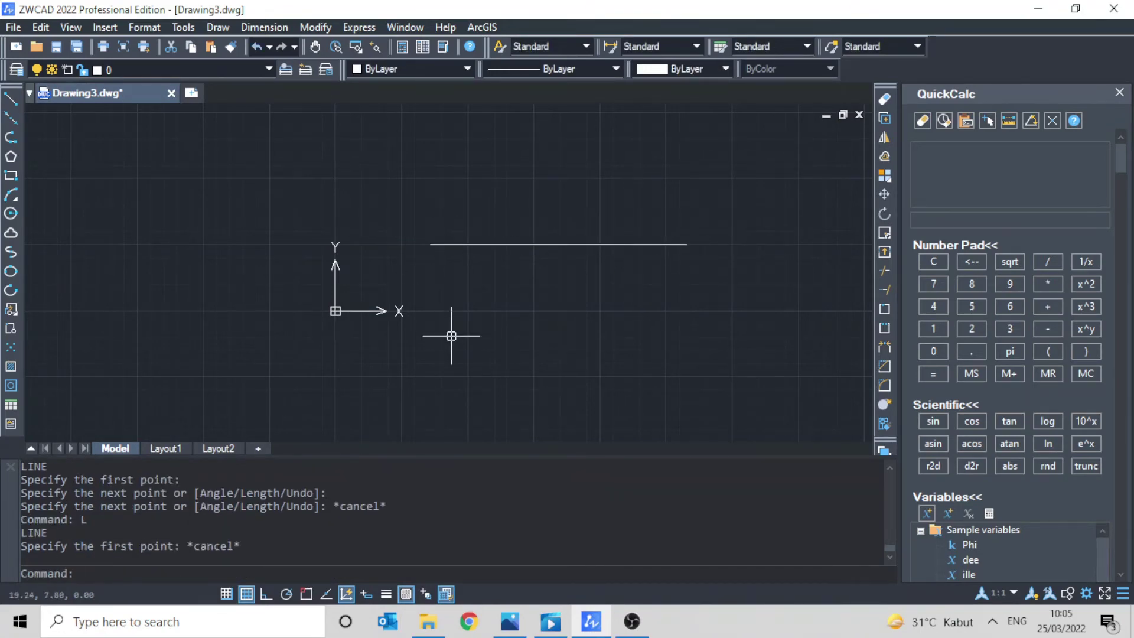
pyautogui.press('Return')
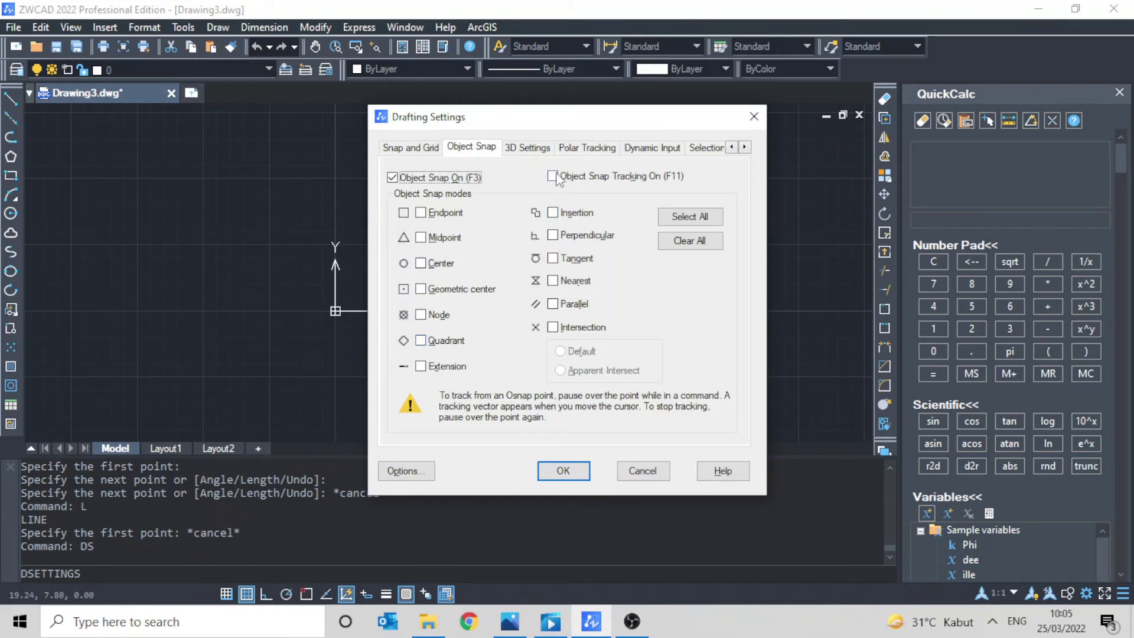
pyautogui.click(553, 176)
pyautogui.click(569, 480)
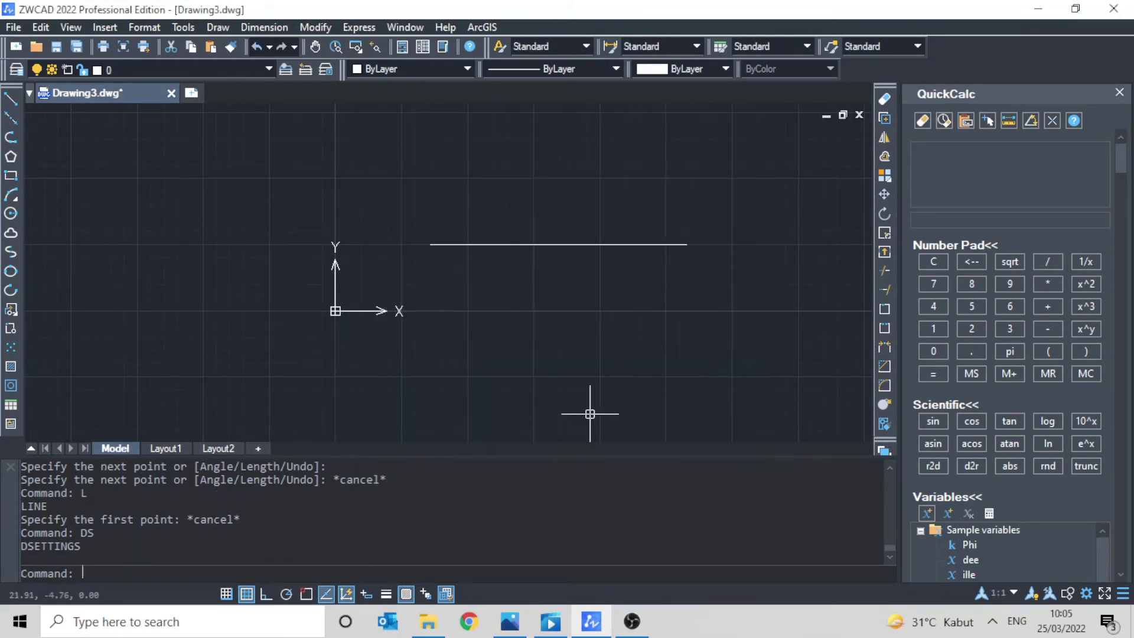
# Step: Test the Line tool twice near the existing line's ends with no snap modes selected, cancelling each time
pyautogui.write('L')
pyautogui.press('Return')
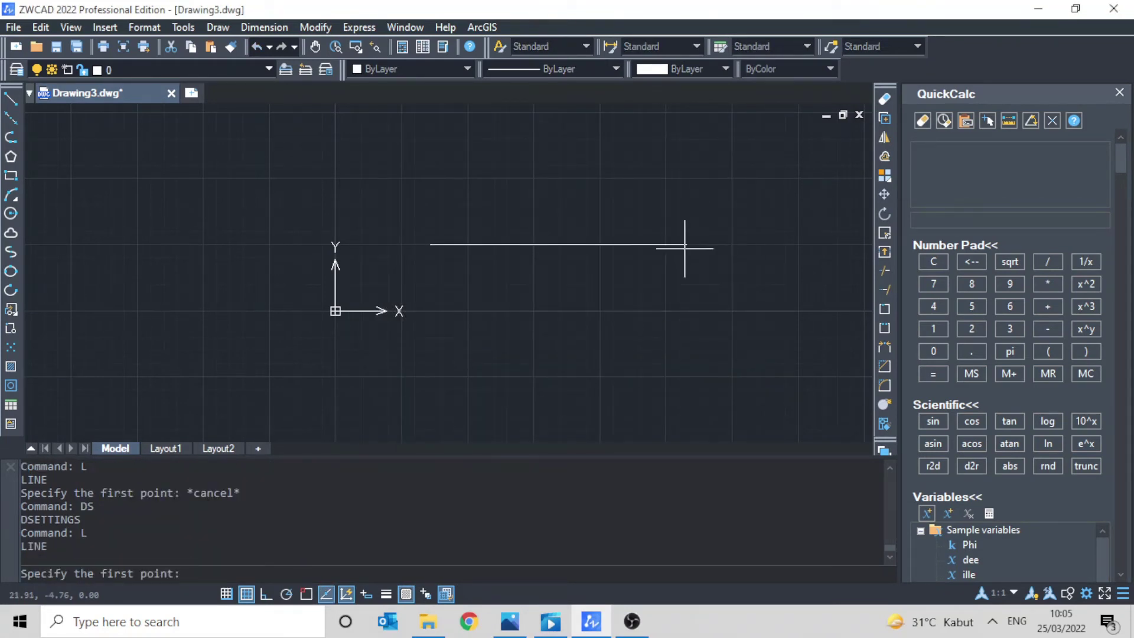
pyautogui.press('Escape')
pyautogui.write('L')
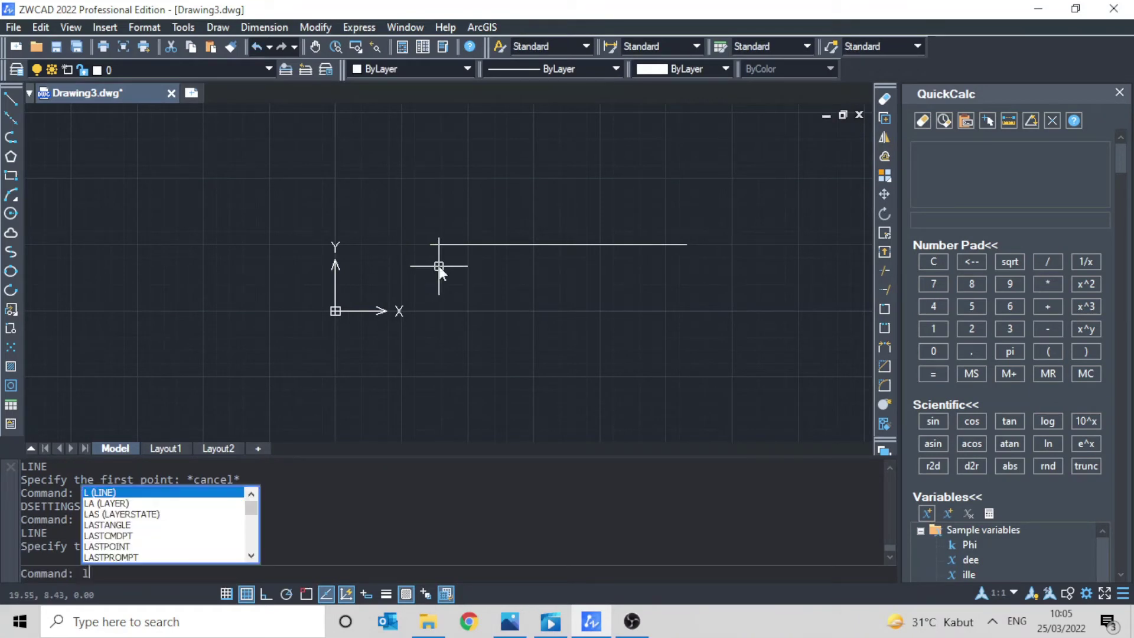
pyautogui.press('Return')
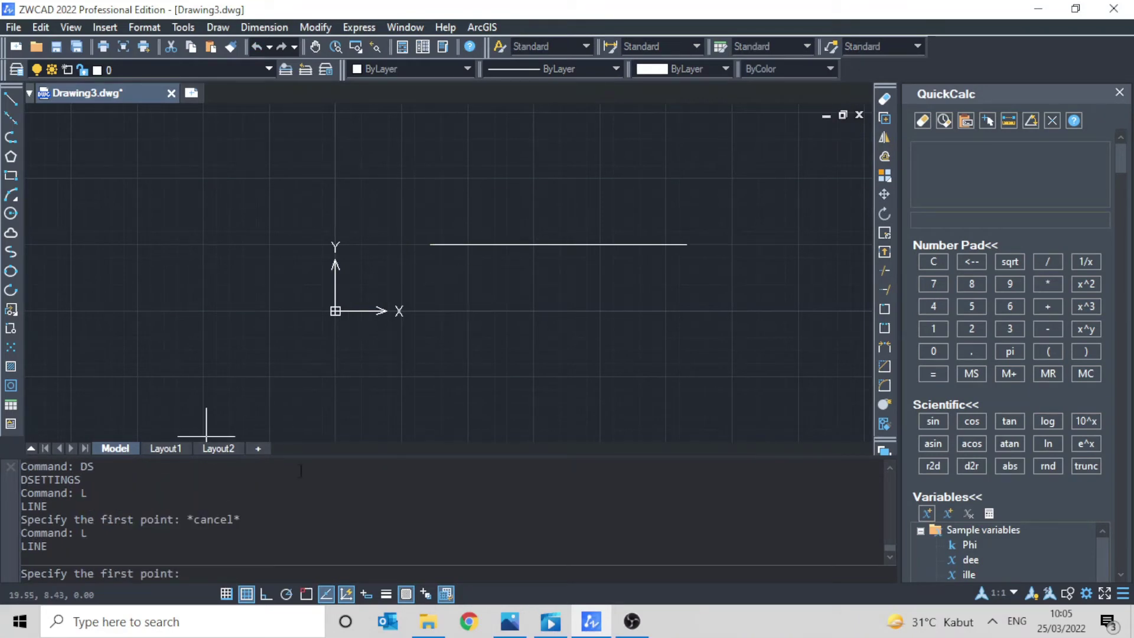
pyautogui.press('Escape')
# Step: Select all the object snap modes in the drafting settings
pyautogui.write('DS')
pyautogui.press('Return')
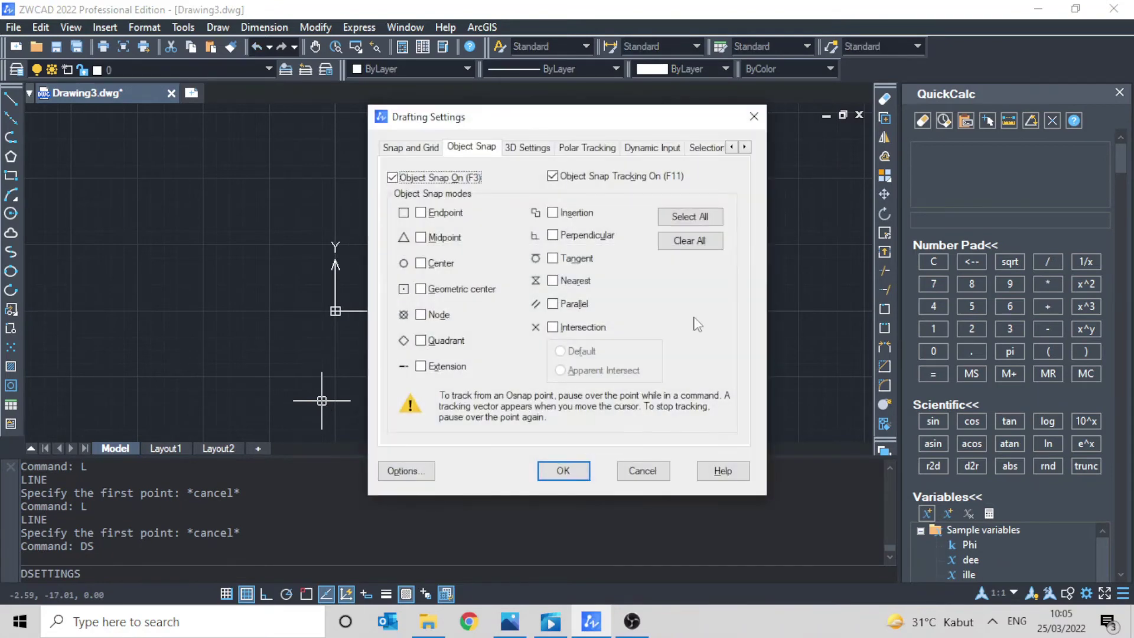
pyautogui.click(690, 217)
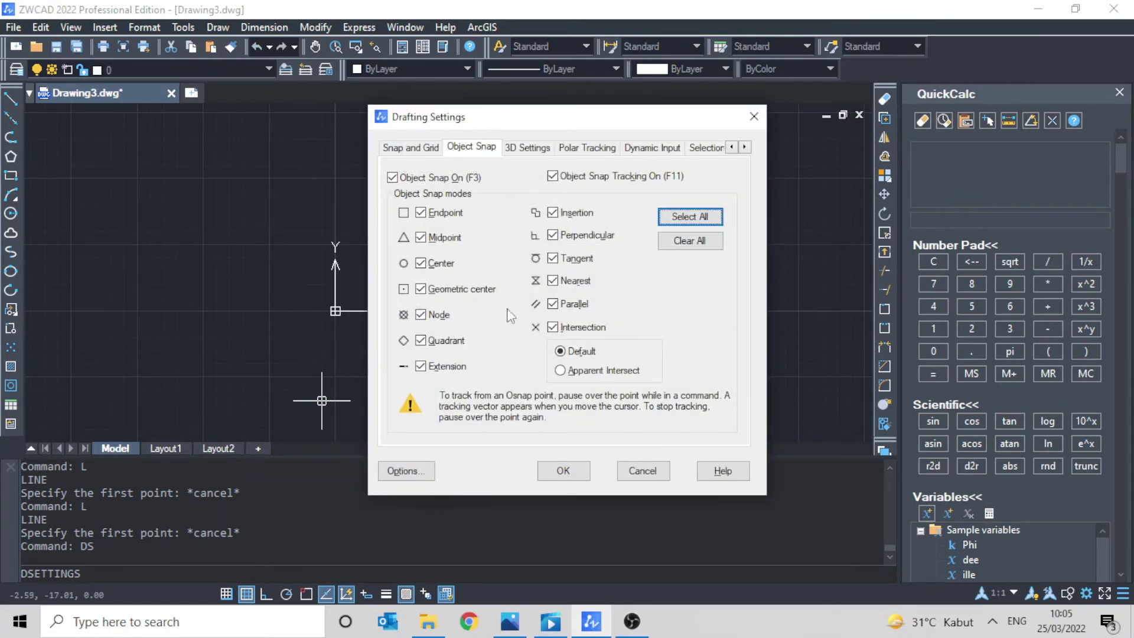
pyautogui.click(576, 472)
# Step: Start a line to try acquiring tracking points at both ends of the existing line, and cancel the command
pyautogui.write('L')
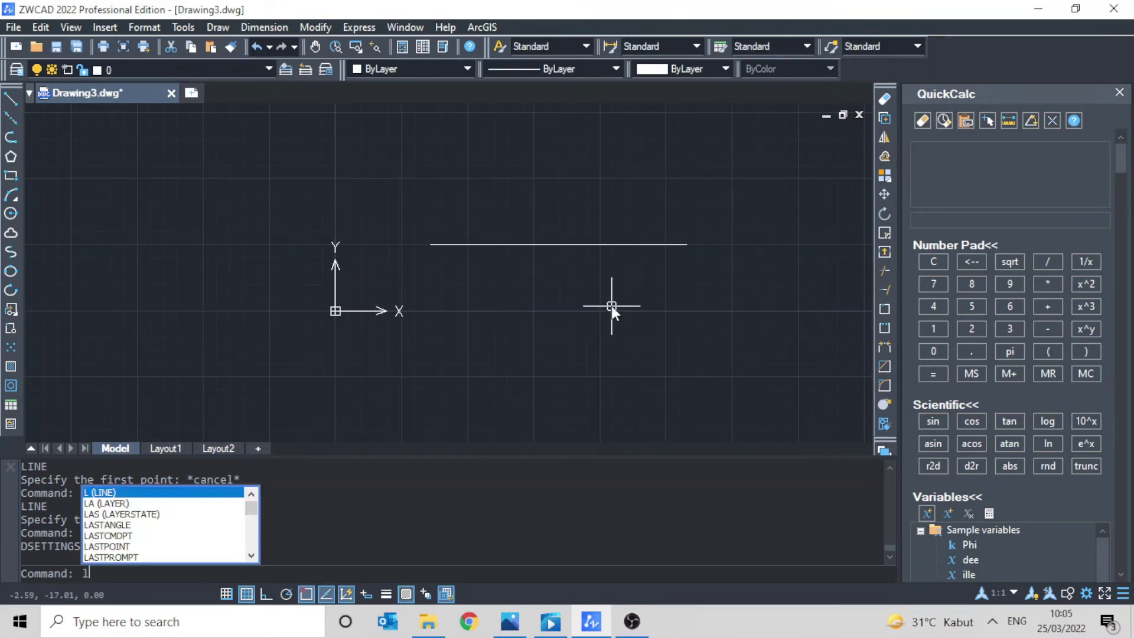
pyautogui.press('Return')
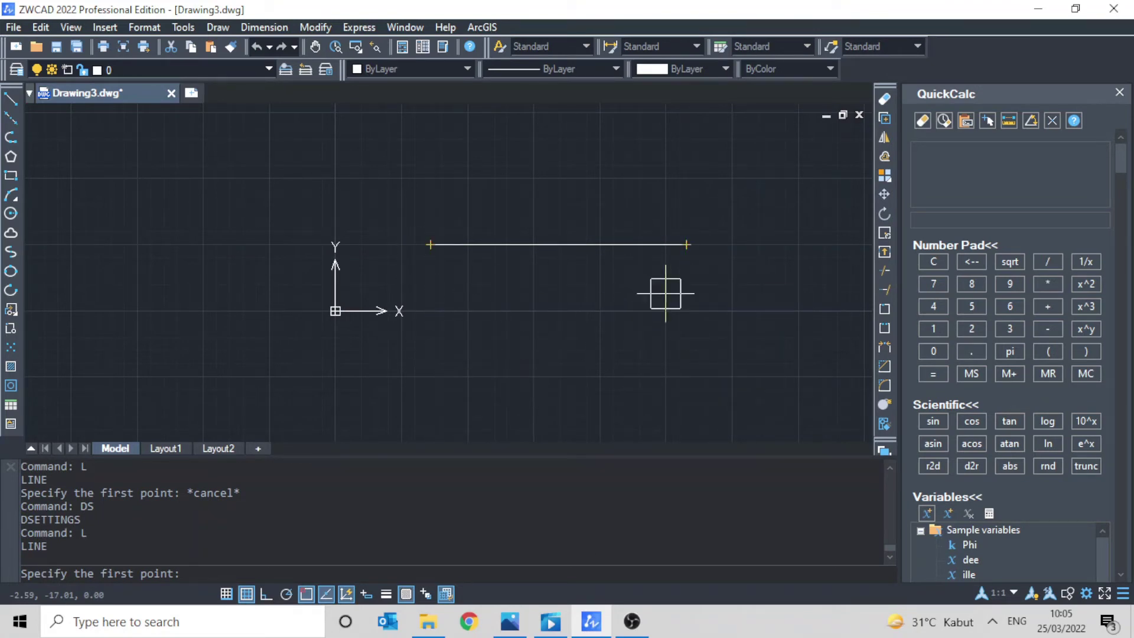
pyautogui.press('Escape')
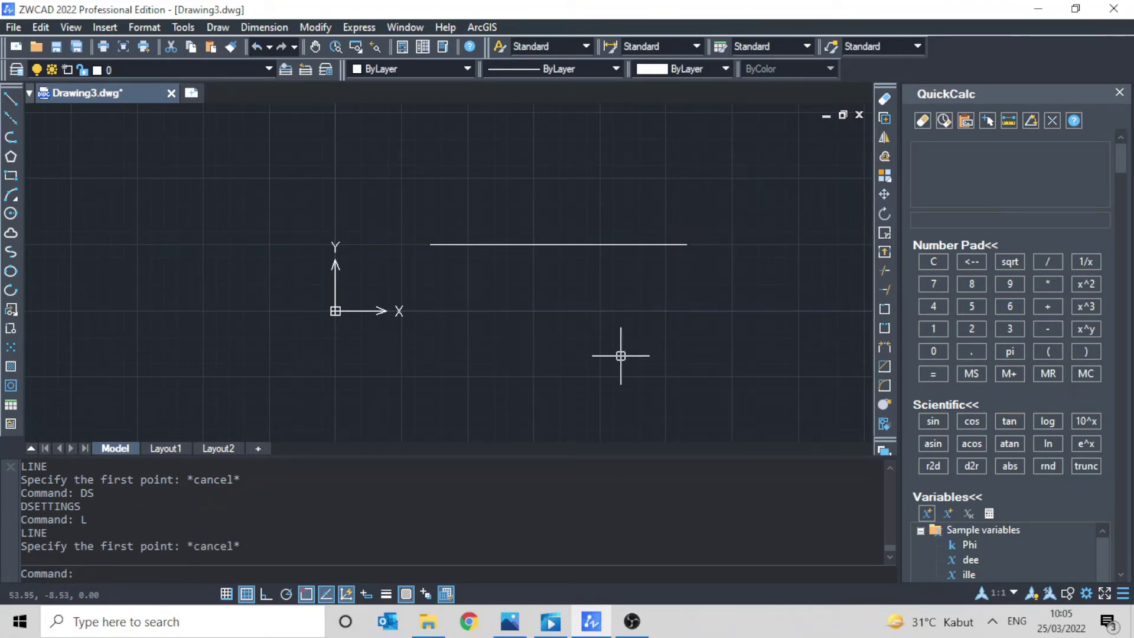
# Step: Turn off object snap tracking in the drafting settings, keeping object snap and all snap modes on
pyautogui.write('DS')
pyautogui.press('Return')
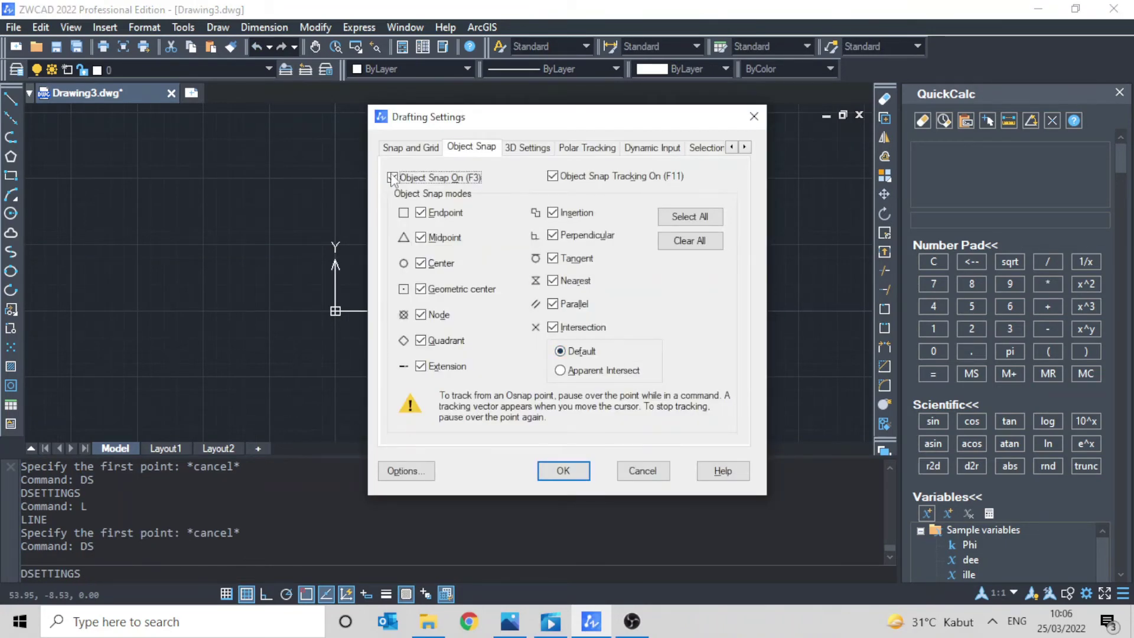
pyautogui.click(552, 177)
pyautogui.click(566, 468)
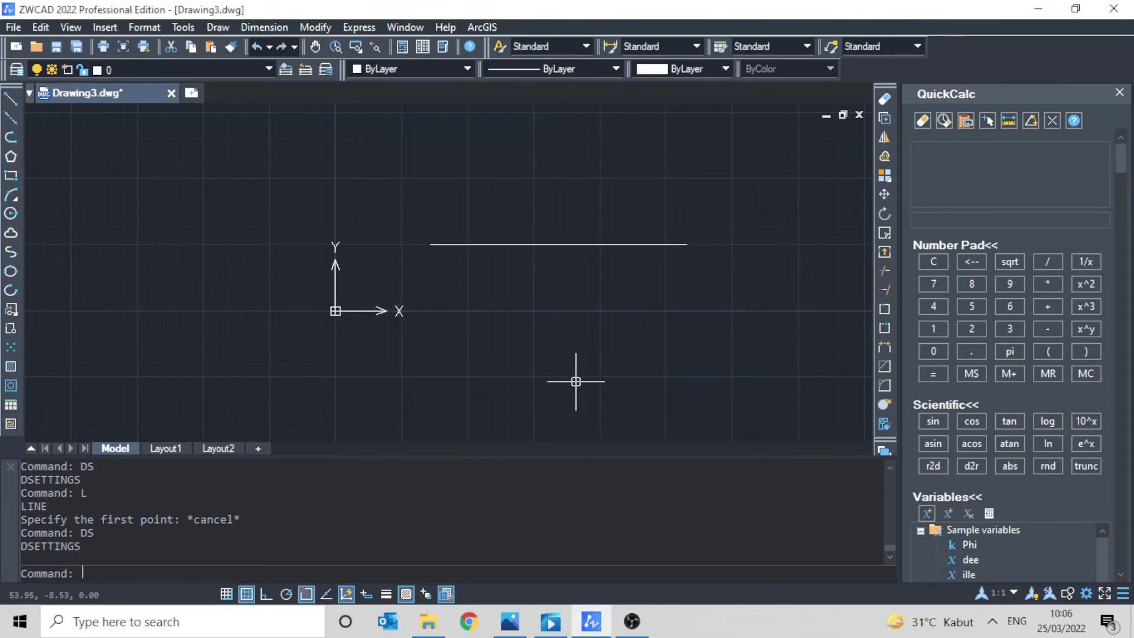
# Step: Try out a line from the existing line's right endpoint without object snap tracking, and cancel it
pyautogui.write('L')
pyautogui.press('Return')
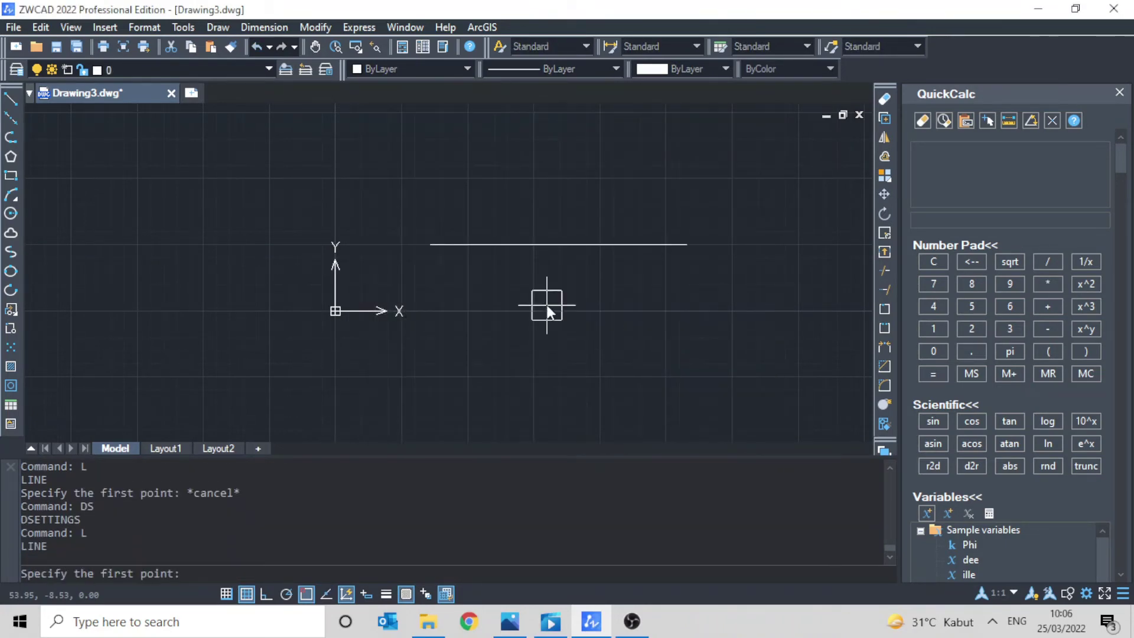
pyautogui.click(686, 244)
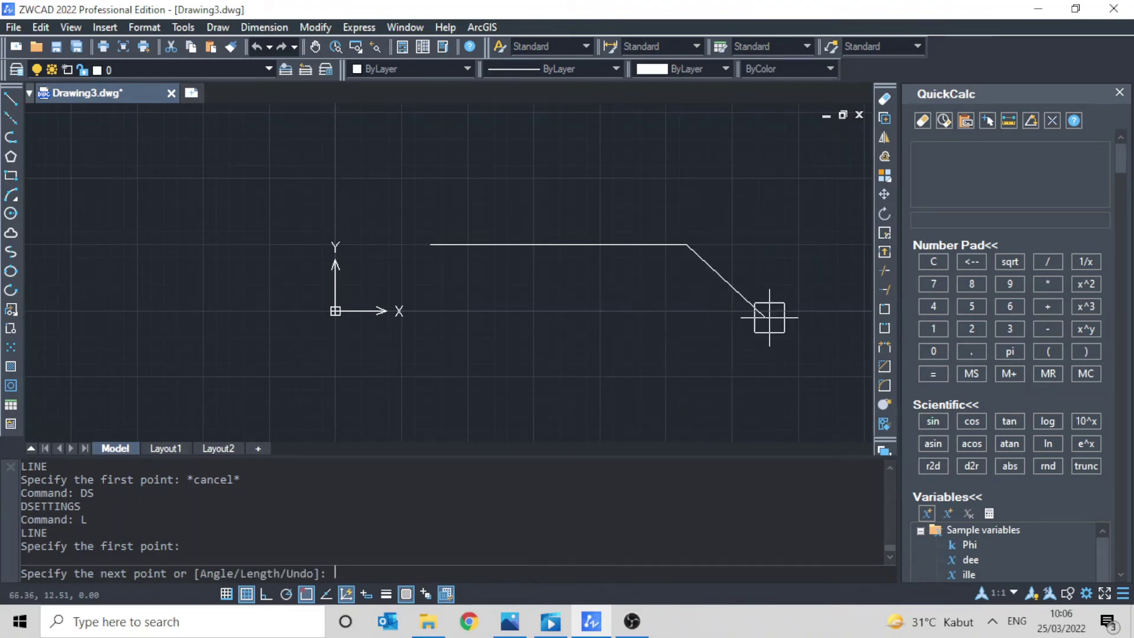
pyautogui.press('Escape')
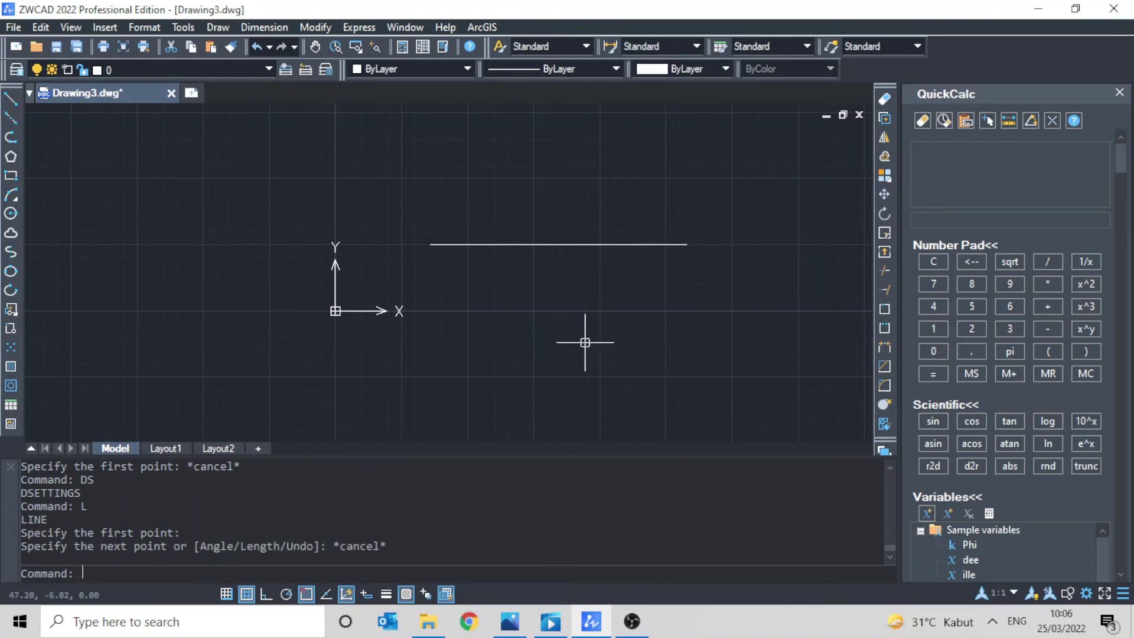
# Step: Turn object snap tracking back on in the drafting settings
pyautogui.write('DS')
pyautogui.press('Return')
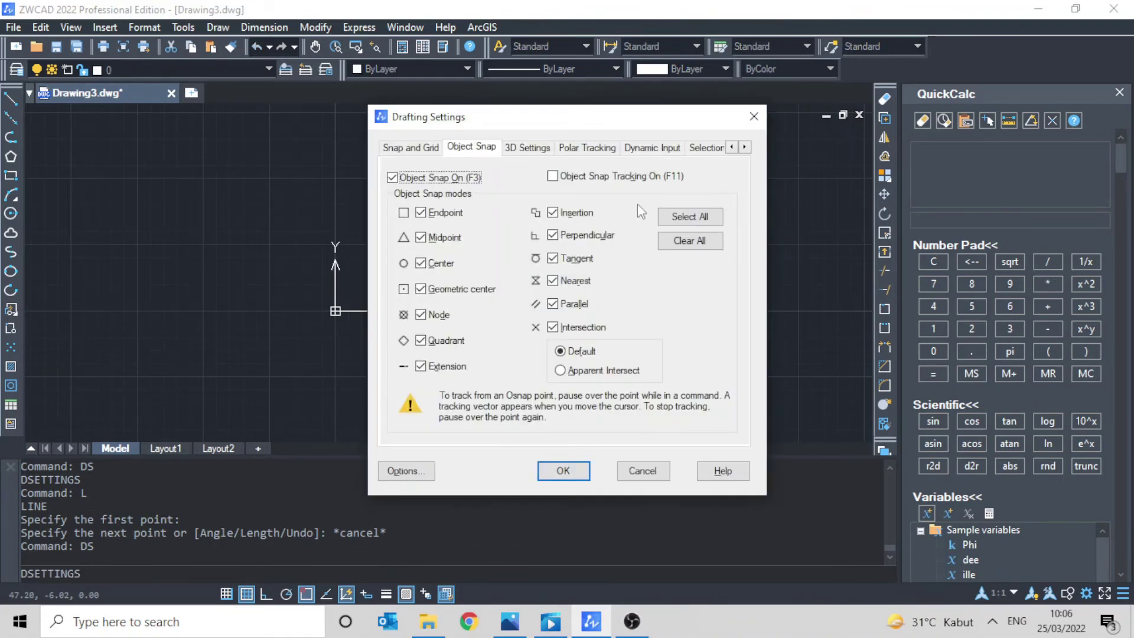
pyautogui.click(553, 176)
pyautogui.click(563, 471)
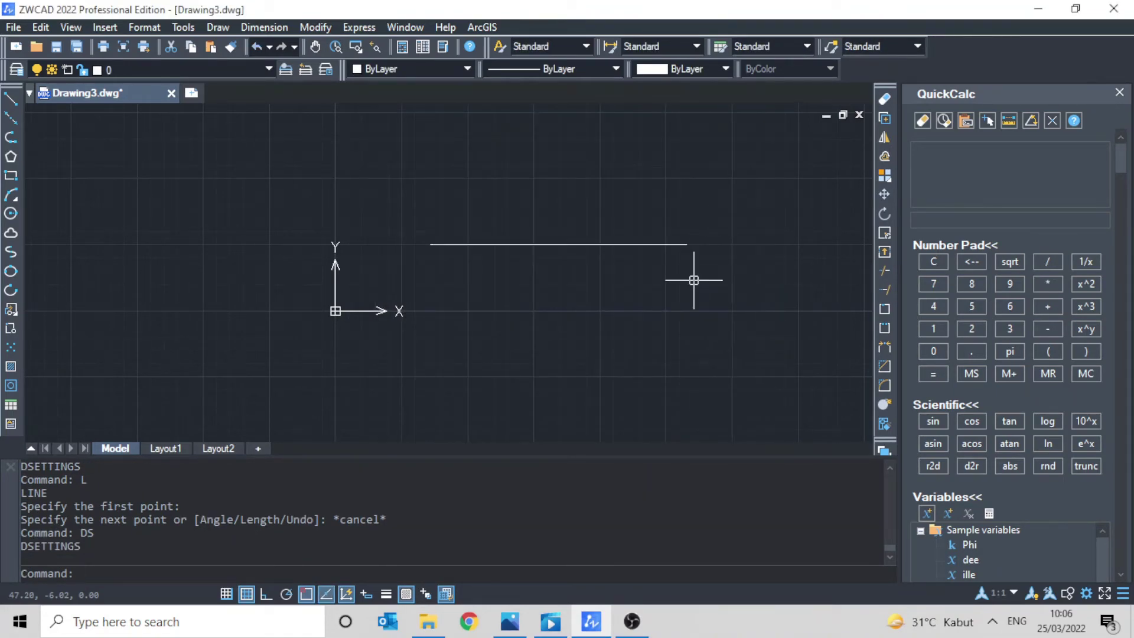
# Step: Try out a line tracked vertically downward from the existing line's right endpoint, and cancel it
pyautogui.write('L')
pyautogui.press('Return')
pyautogui.click(686, 244)
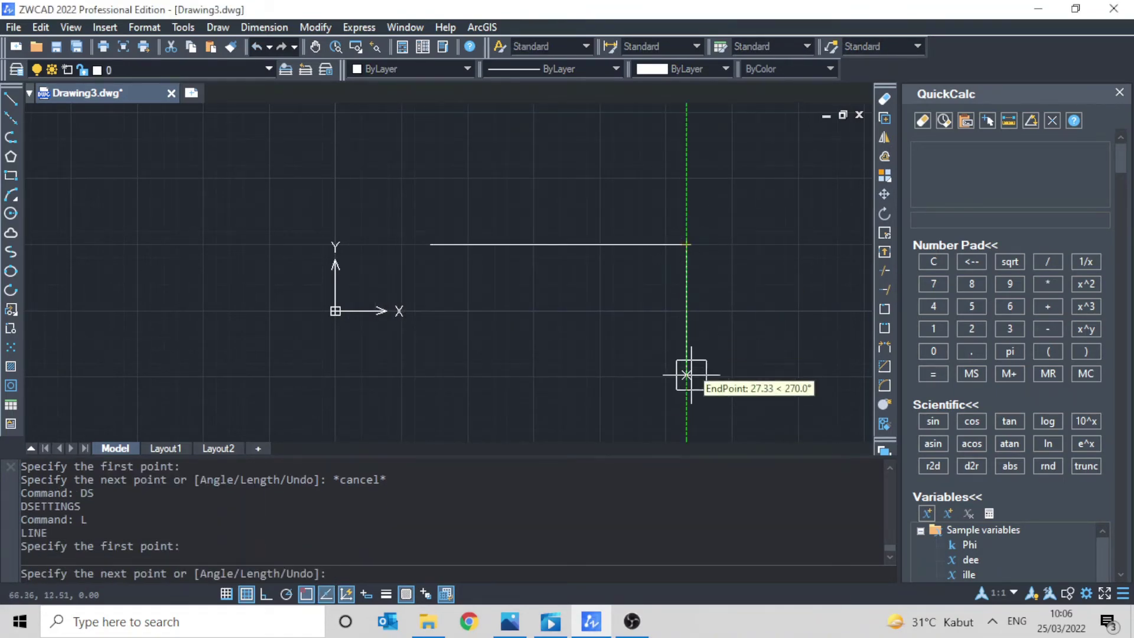
pyautogui.press('Escape')
# Step: Turn off object snap in the drafting settings, keeping object snap tracking and all snap modes on
pyautogui.write('DS')
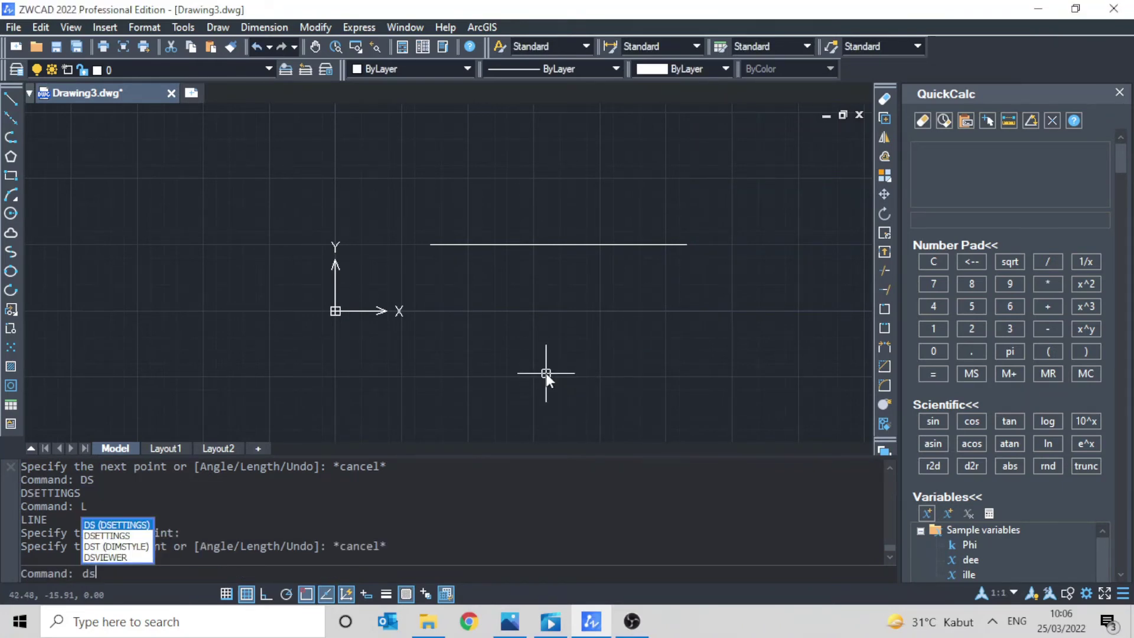
pyautogui.press('Return')
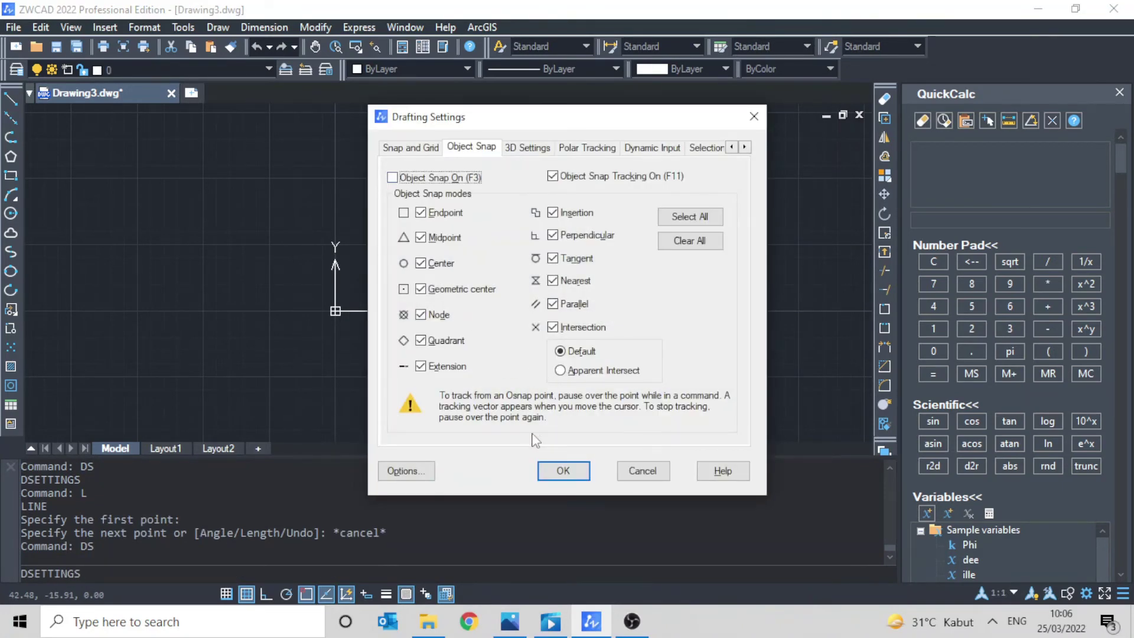
pyautogui.click(561, 470)
# Step: Try starting a line near the existing line without object snap, and cancel it
pyautogui.write('L')
pyautogui.press('Return')
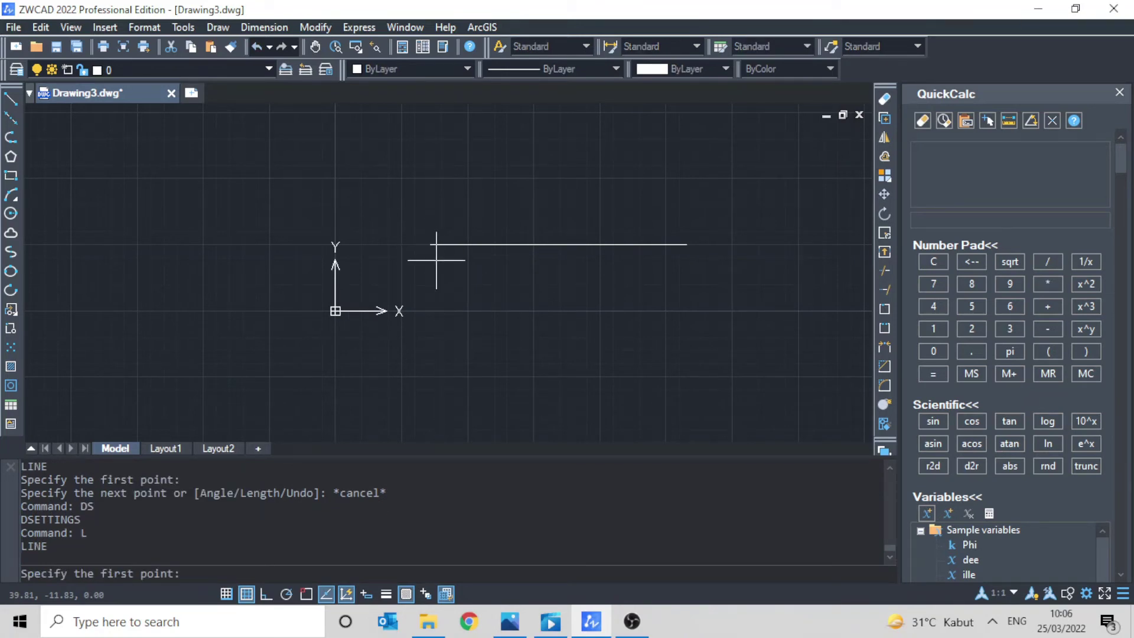
pyautogui.press('Escape')
pyautogui.write('L')
pyautogui.press('Return')
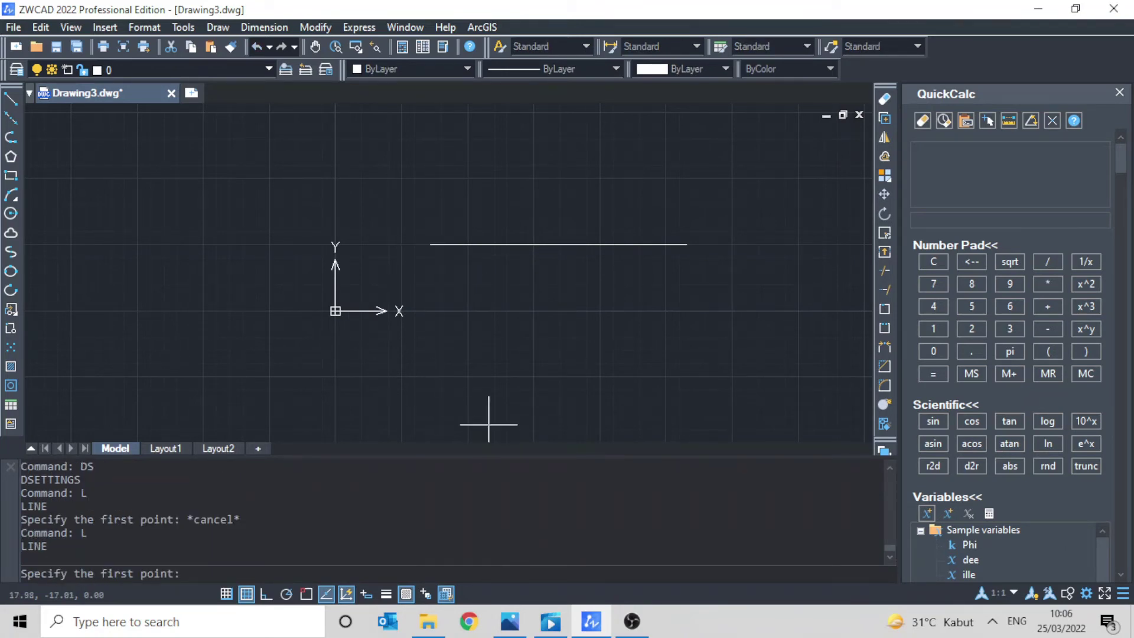
pyautogui.press('Escape')
# Step: Turn on polar tracking in the drafting settings and set its increment angle to 45
pyautogui.write('DS')
pyautogui.press('Return')
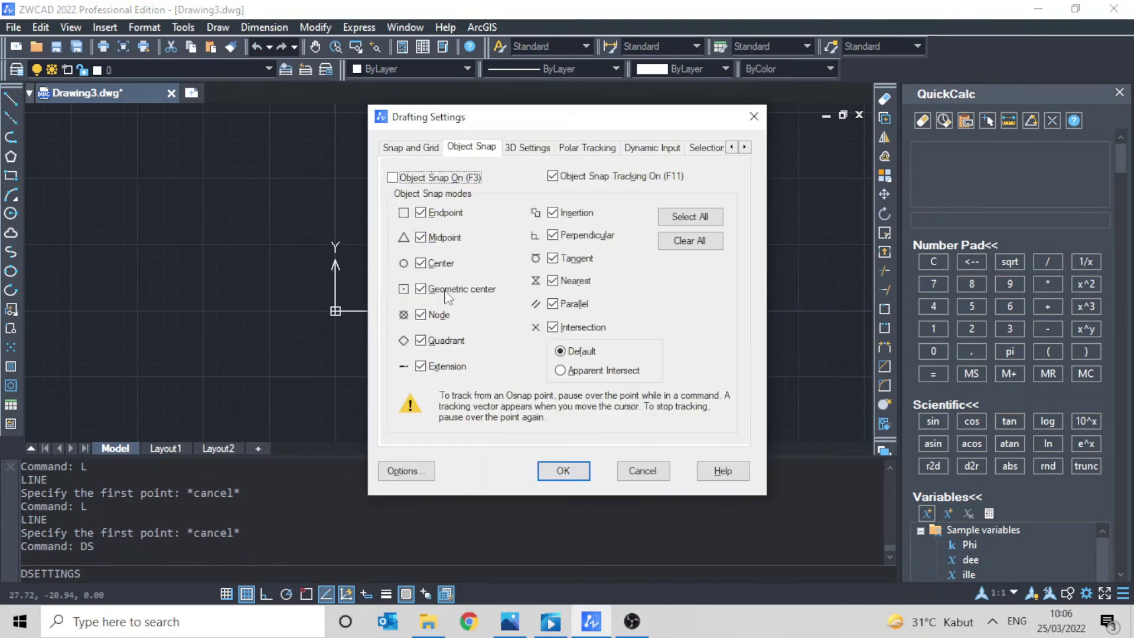
pyautogui.click(527, 149)
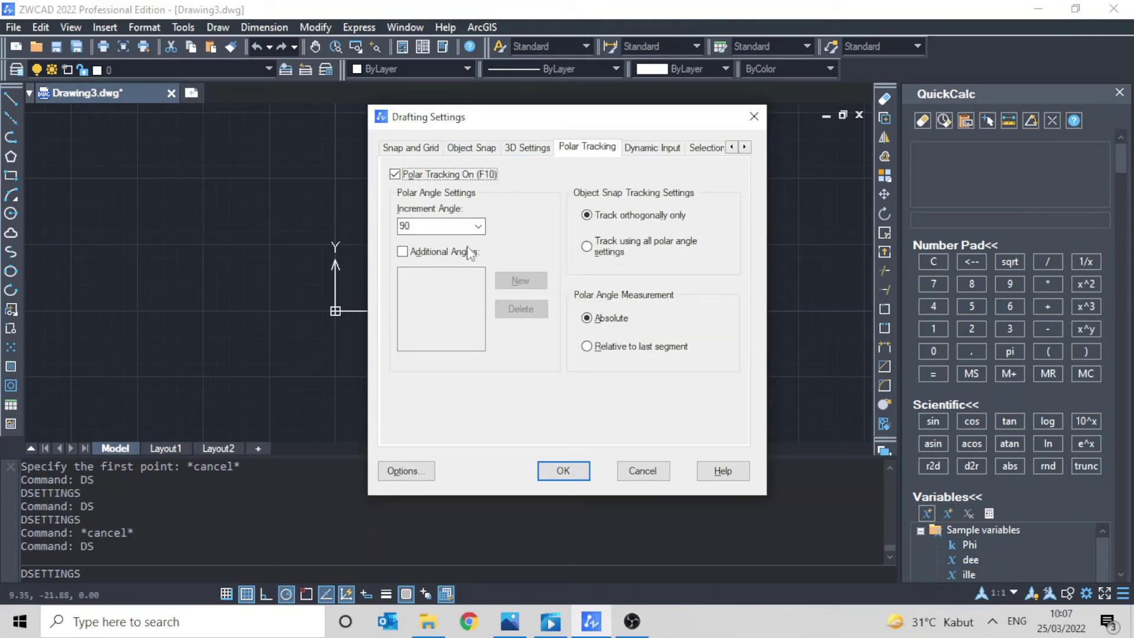
pyautogui.click(478, 225)
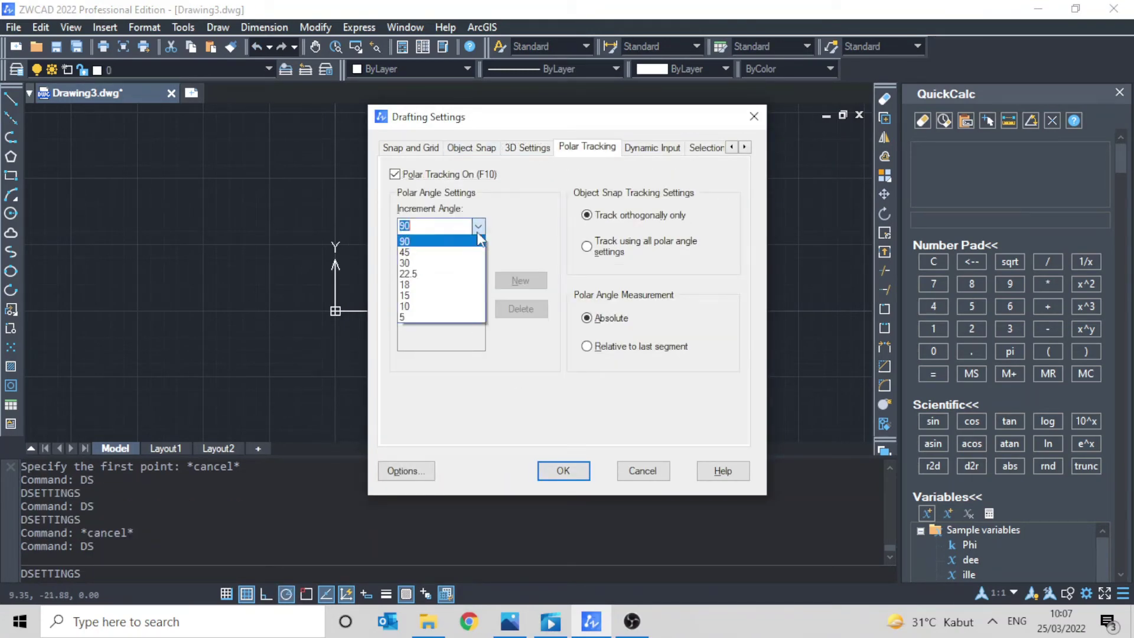
pyautogui.click(437, 242)
pyautogui.click(563, 471)
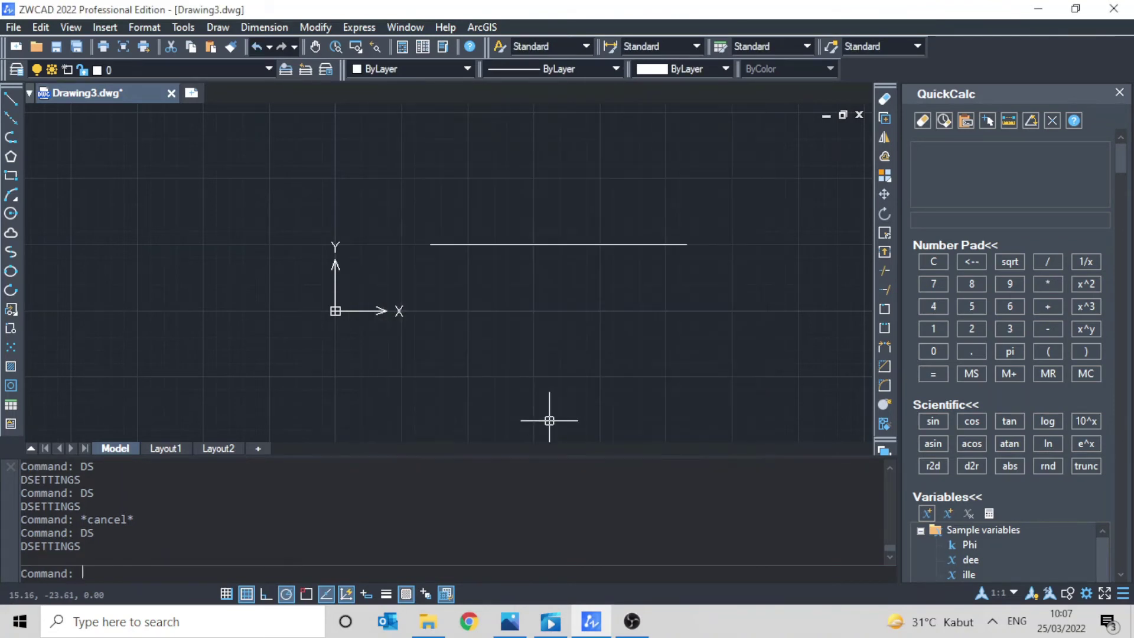
# Step: Try out a polar-tracked line running horizontally back from near the existing line's right end, and cancel it
pyautogui.write('L')
pyautogui.press('Return')
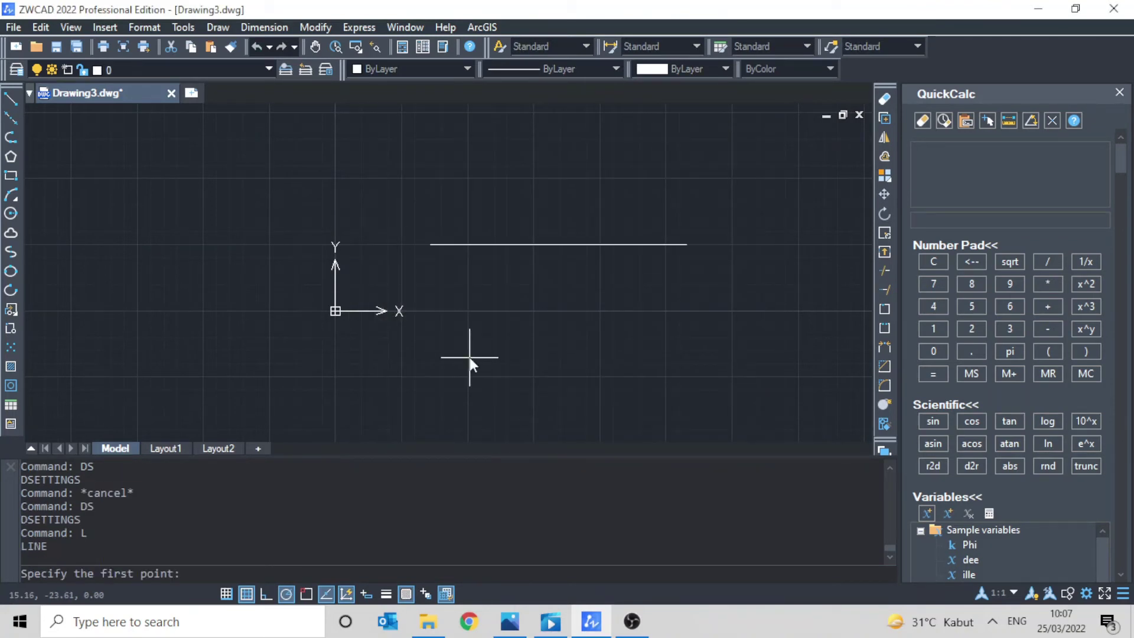
pyautogui.click(686, 243)
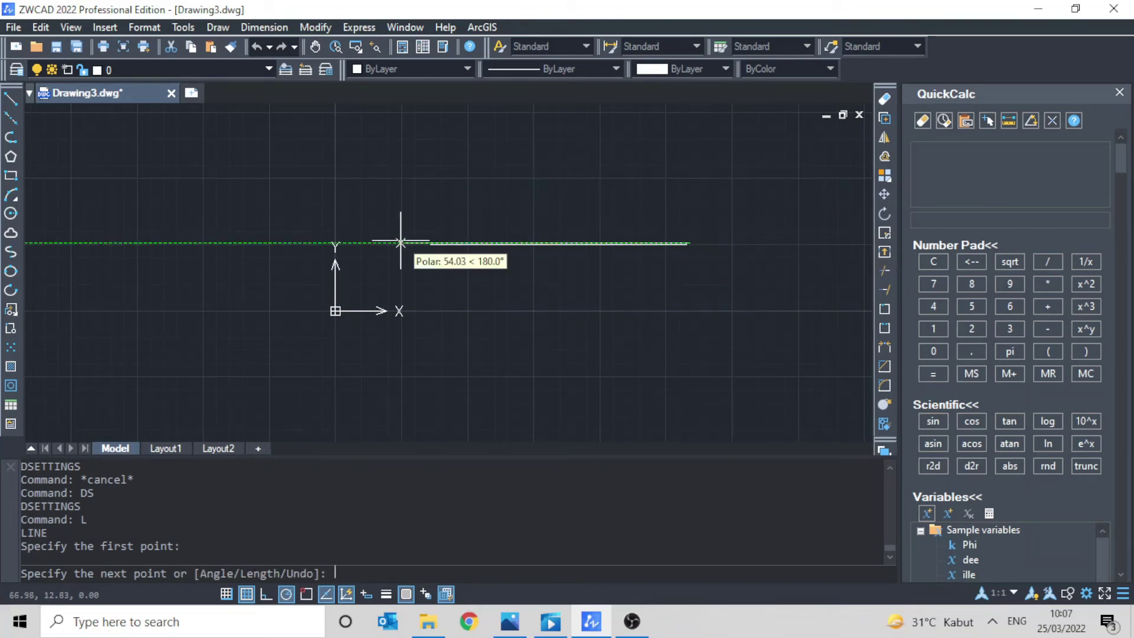
pyautogui.press('Escape')
# Step: Turn object snap back on in the drafting settings, keeping the polar tracking increment angle at 45
pyautogui.write('ds')
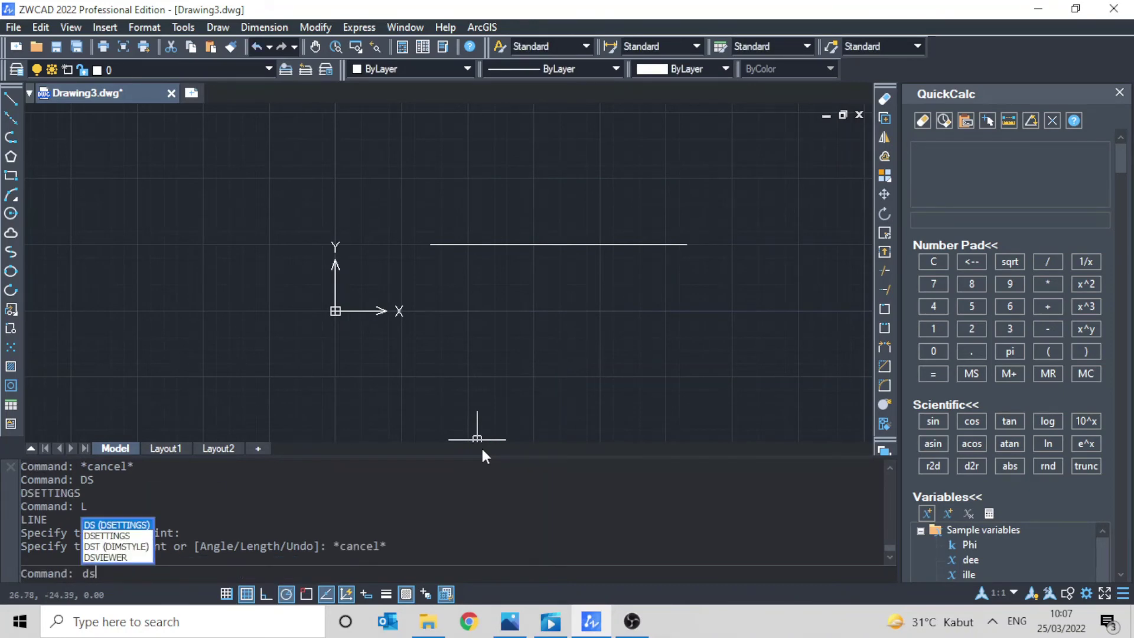
pyautogui.press('Return')
pyautogui.click(471, 147)
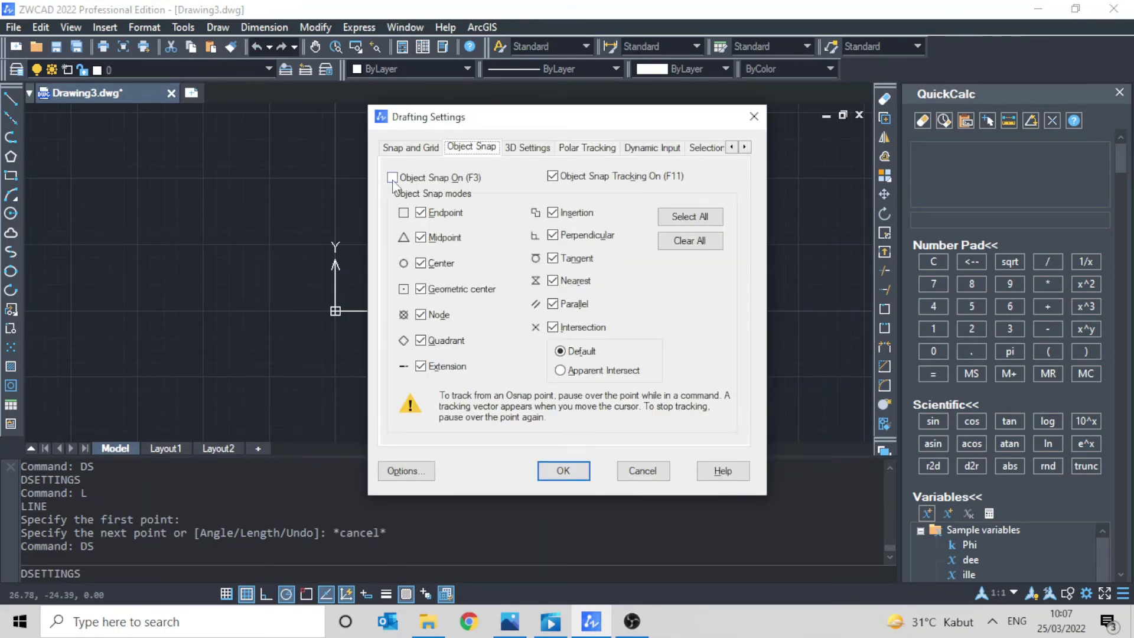
pyautogui.click(535, 150)
pyautogui.click(477, 151)
pyautogui.click(601, 153)
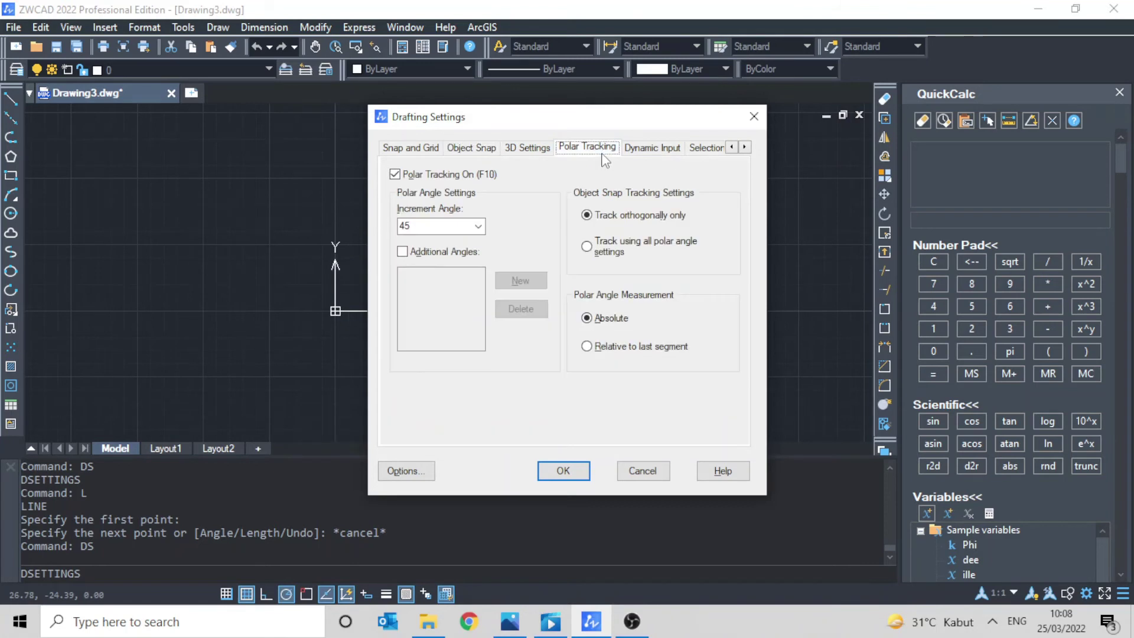
pyautogui.click(478, 226)
pyautogui.click(445, 239)
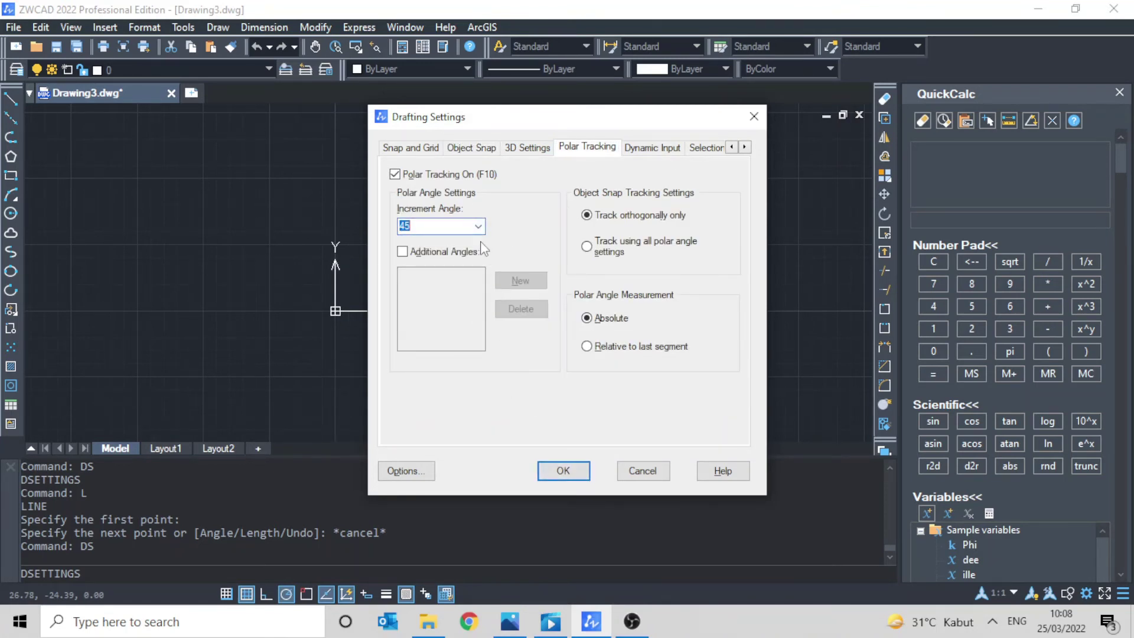
pyautogui.click(478, 228)
pyautogui.click(461, 242)
pyautogui.click(563, 471)
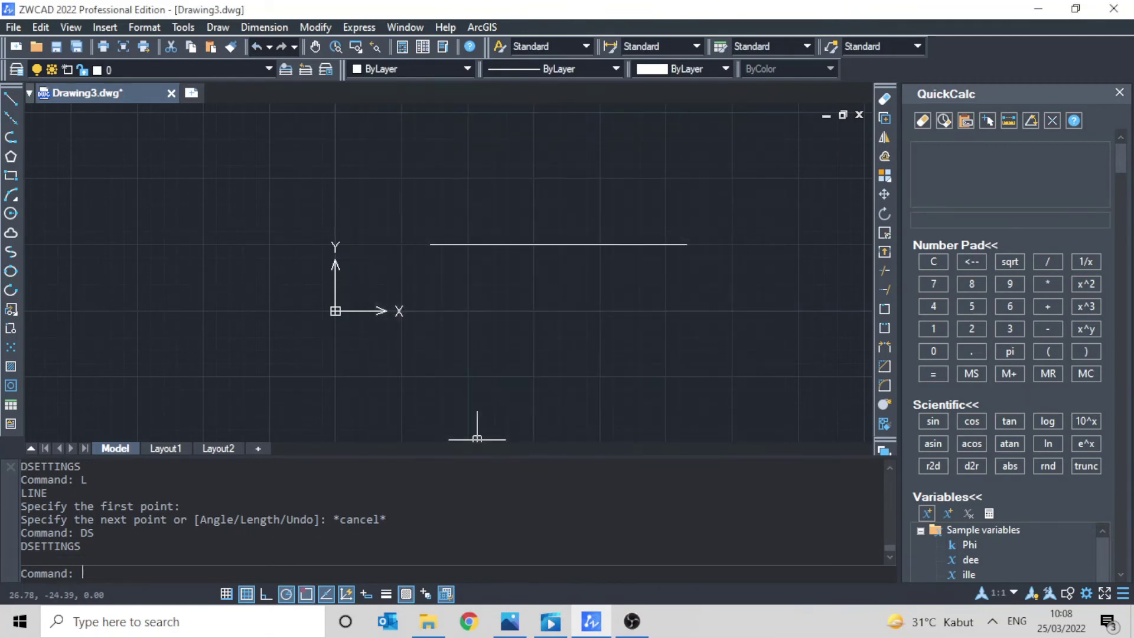
# Step: Try out a line tracked vertically downward from the existing line's left endpoint, and cancel it
pyautogui.write('L')
pyautogui.press('Return')
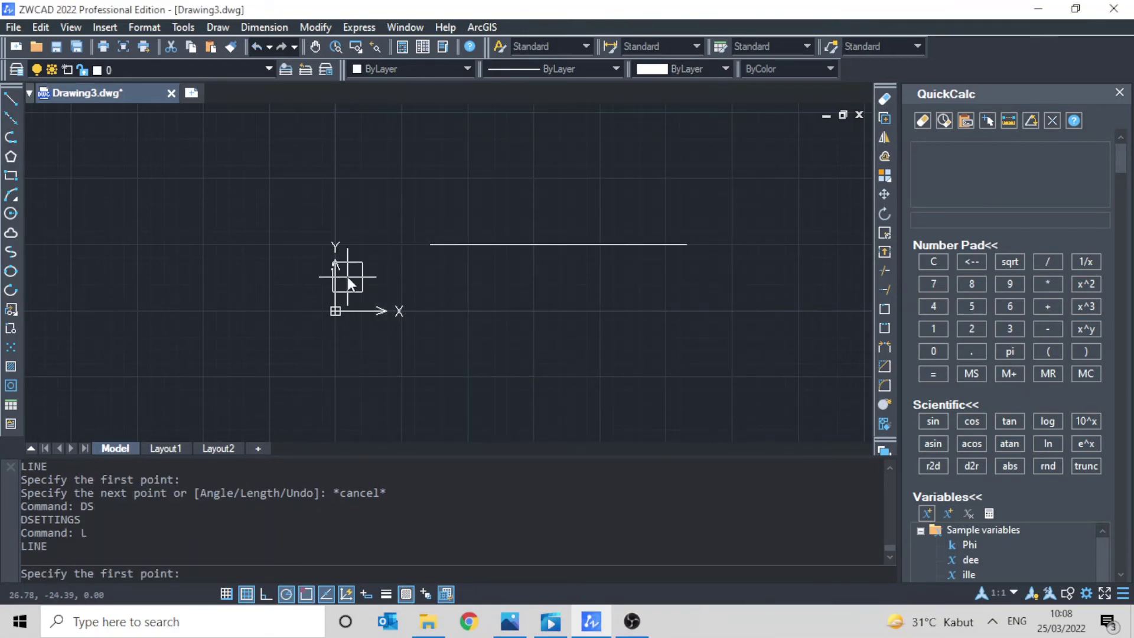
pyautogui.click(430, 244)
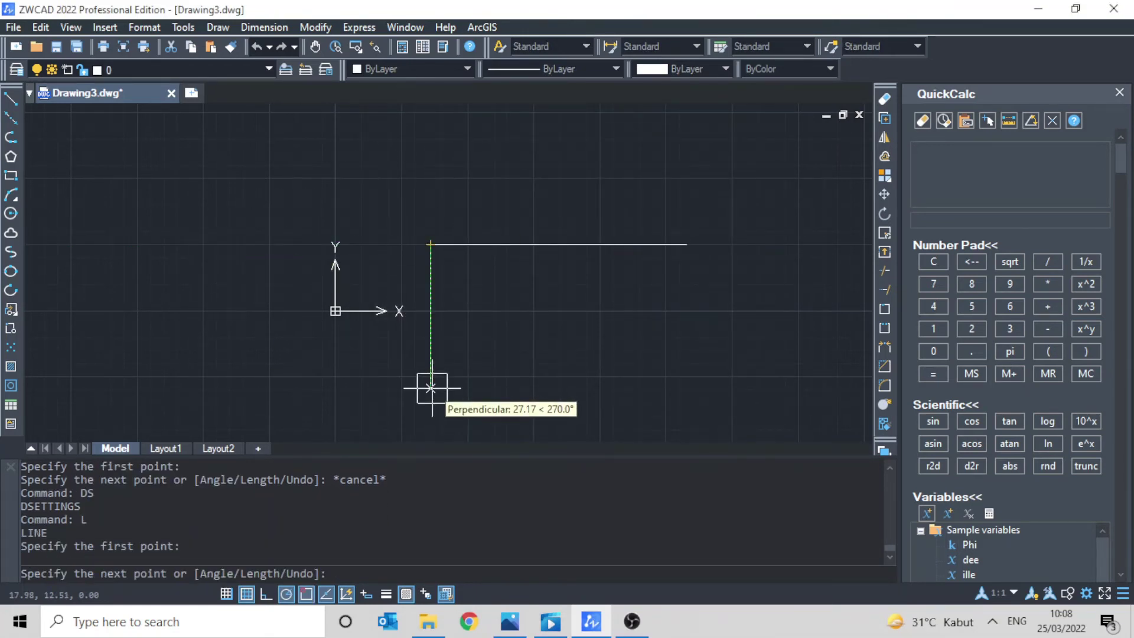
pyautogui.press('Escape')
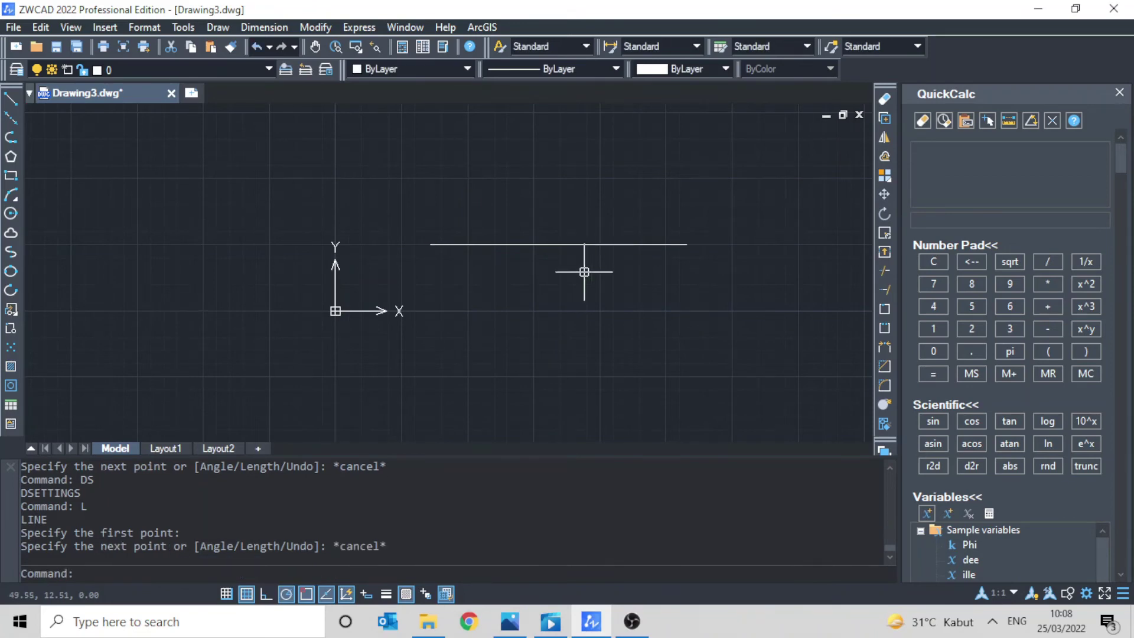
# Step: Enable additional polar tracking angles in the drafting settings and add an angle of 125 degrees
pyautogui.write('DS')
pyautogui.press('Return')
pyautogui.click(403, 251)
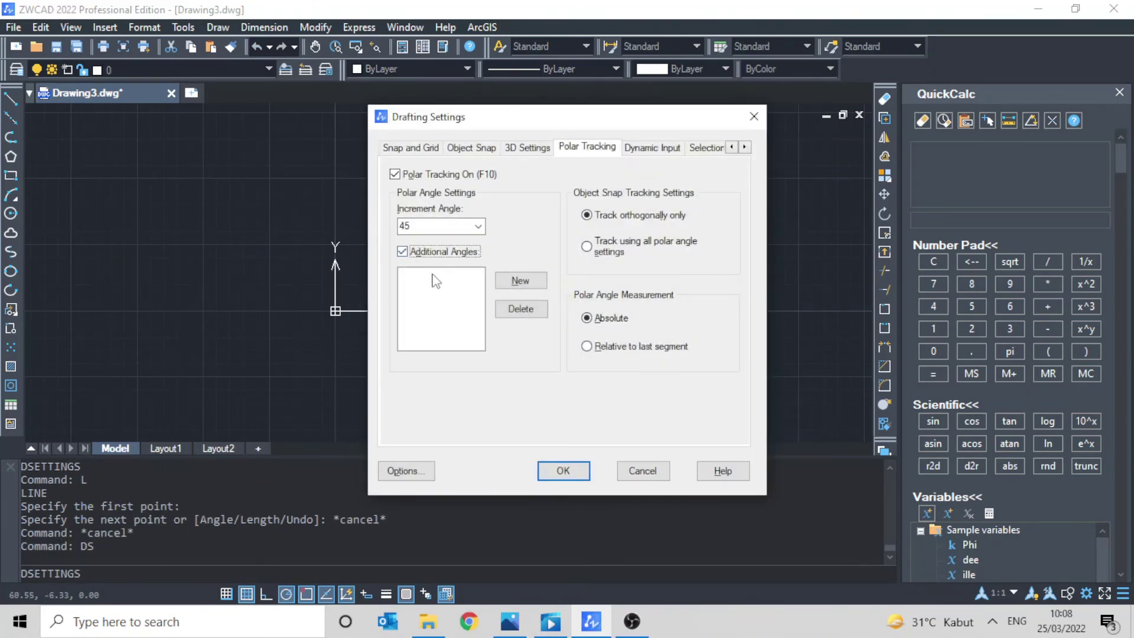
pyautogui.click(509, 282)
pyautogui.click(473, 339)
pyautogui.click(563, 471)
# Step: Try out a line tracked at 125 degrees from the existing line's left endpoint, and cancel it
pyautogui.write('L')
pyautogui.press('Return')
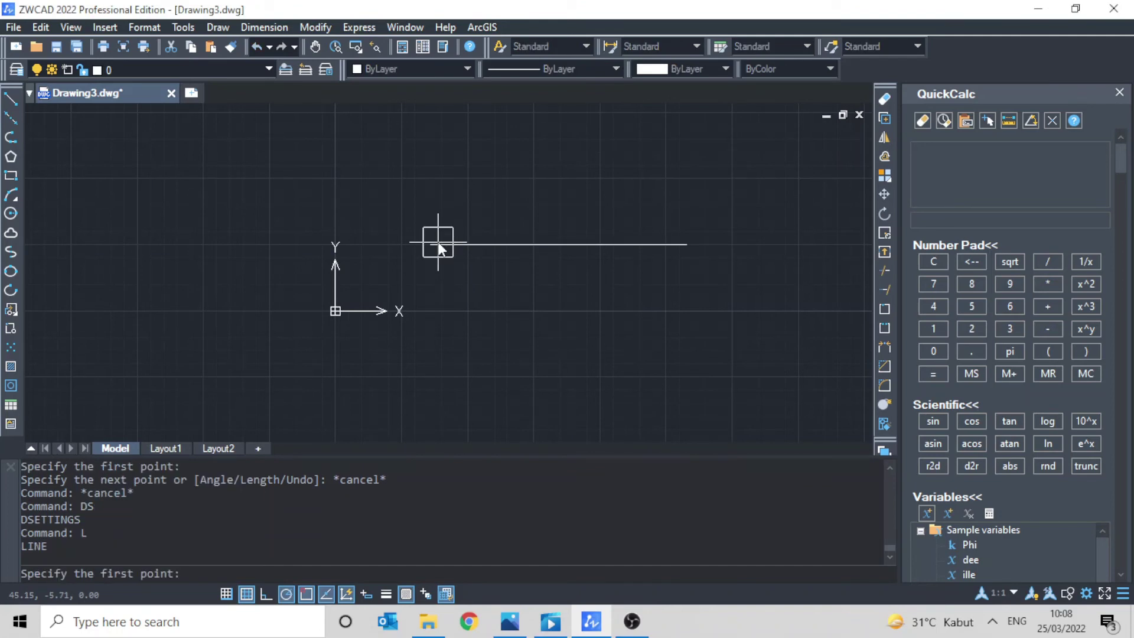
pyautogui.click(438, 243)
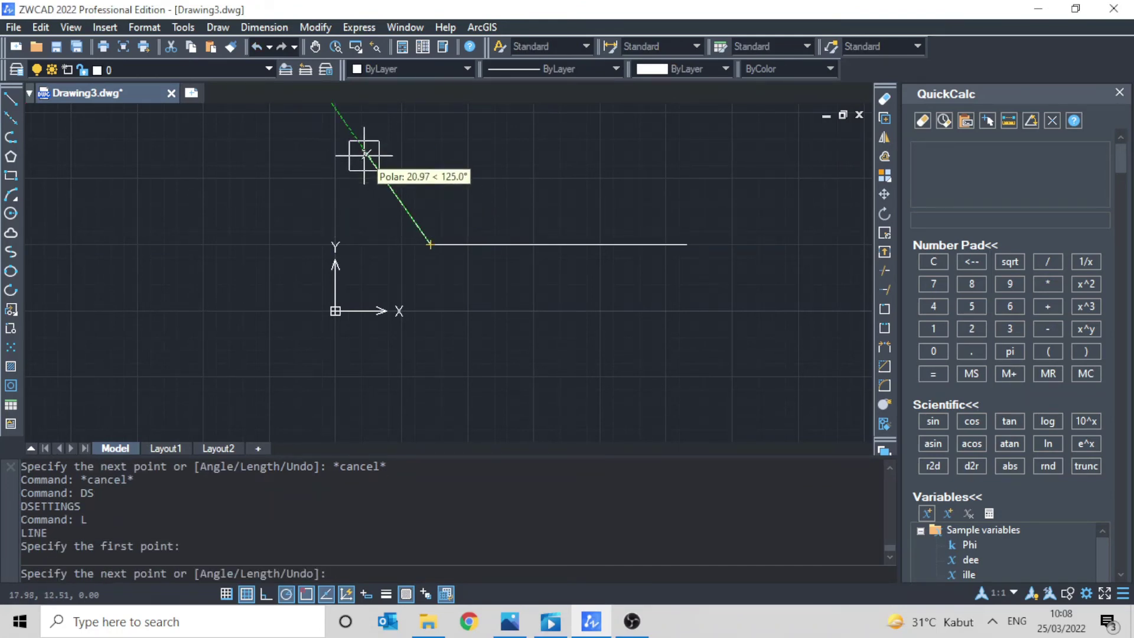
pyautogui.press('Escape')
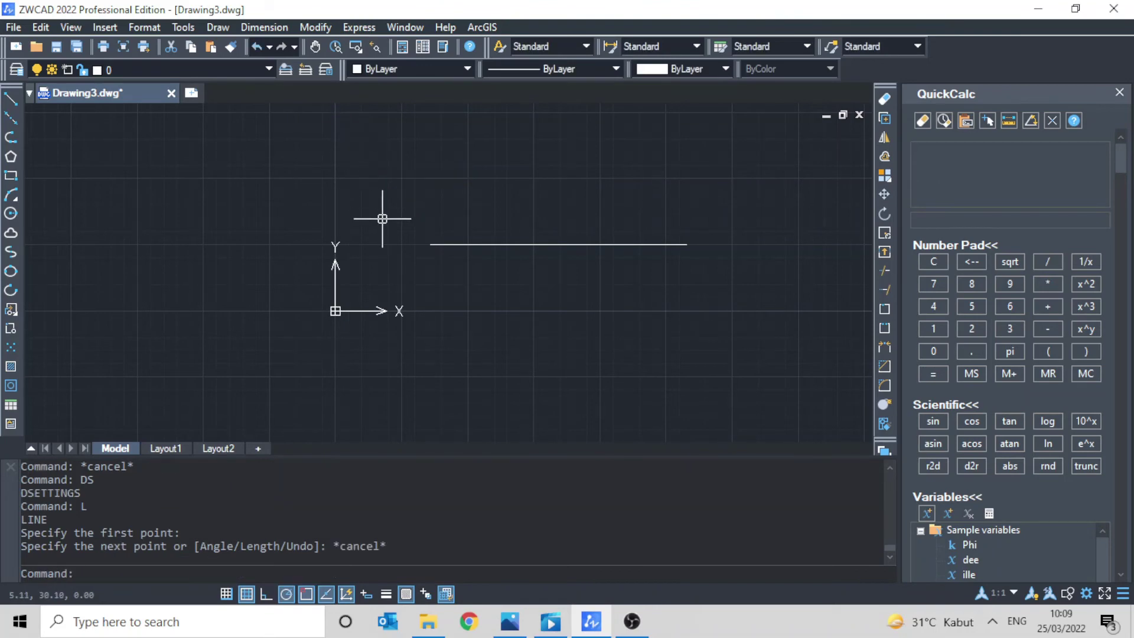
# Step: Add a second additional polar tracking angle of 15 degrees in the drafting settings
pyautogui.write('ds')
pyautogui.press('Return')
pyautogui.click(520, 280)
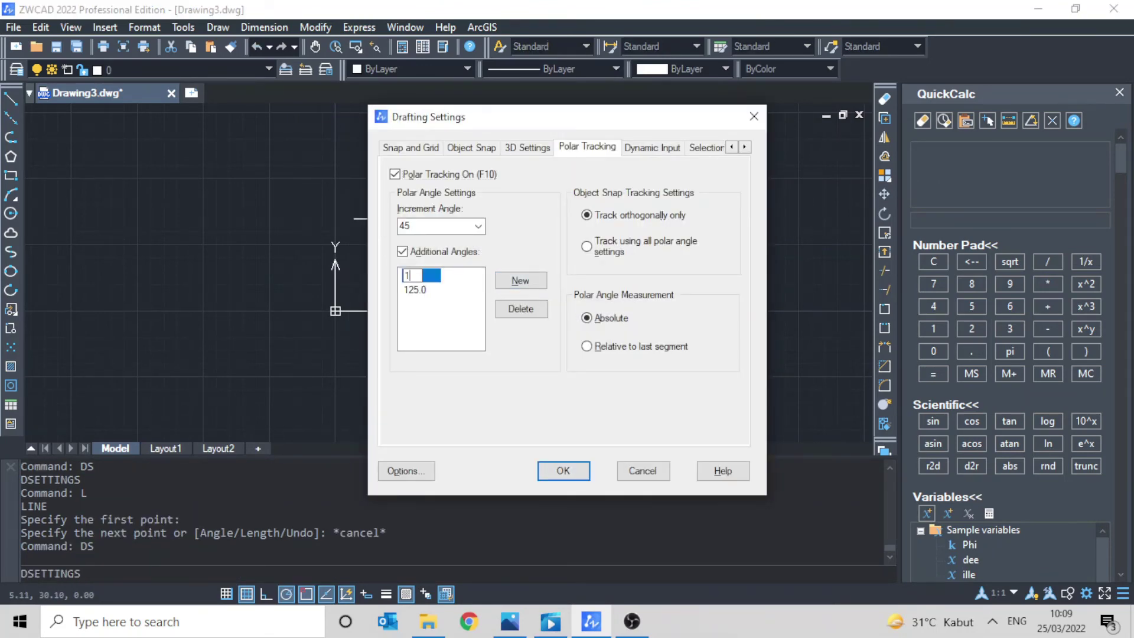
pyautogui.click(563, 471)
# Step: Try out a line tracked at 15 degrees from the existing line's right endpoint, and cancel it
pyautogui.write('l')
pyautogui.press('Return')
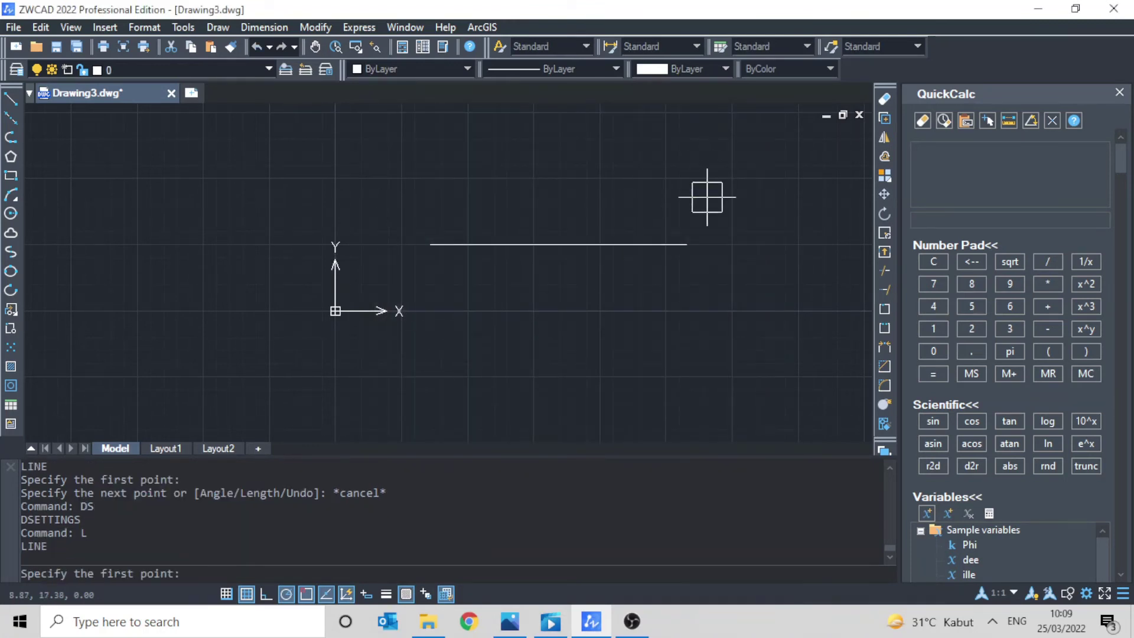
pyautogui.click(687, 244)
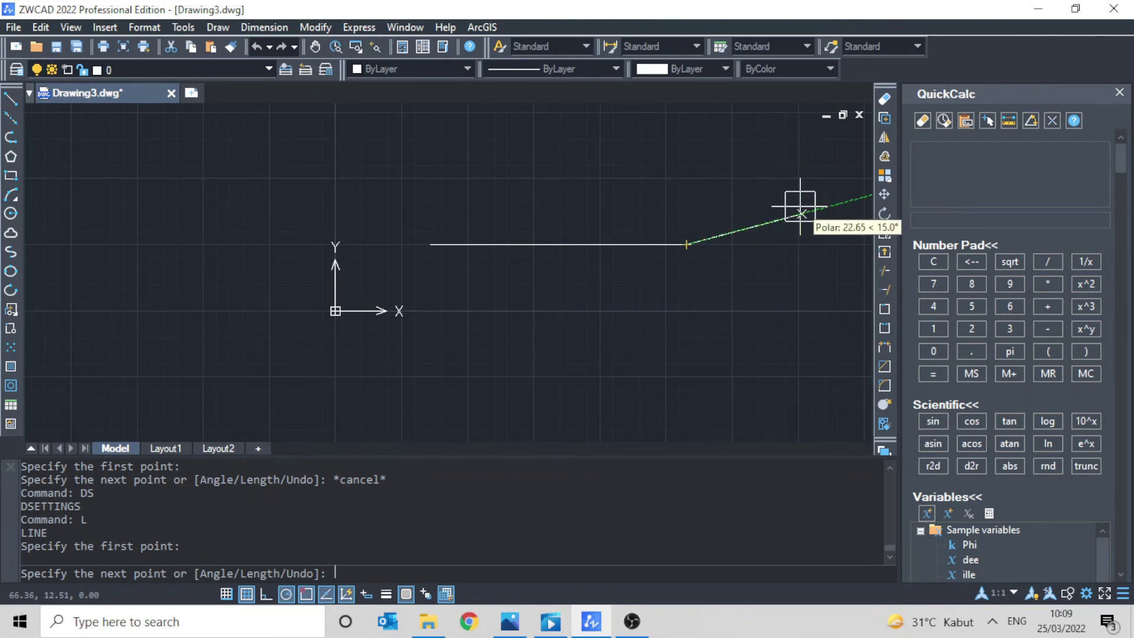
pyautogui.press('Escape')
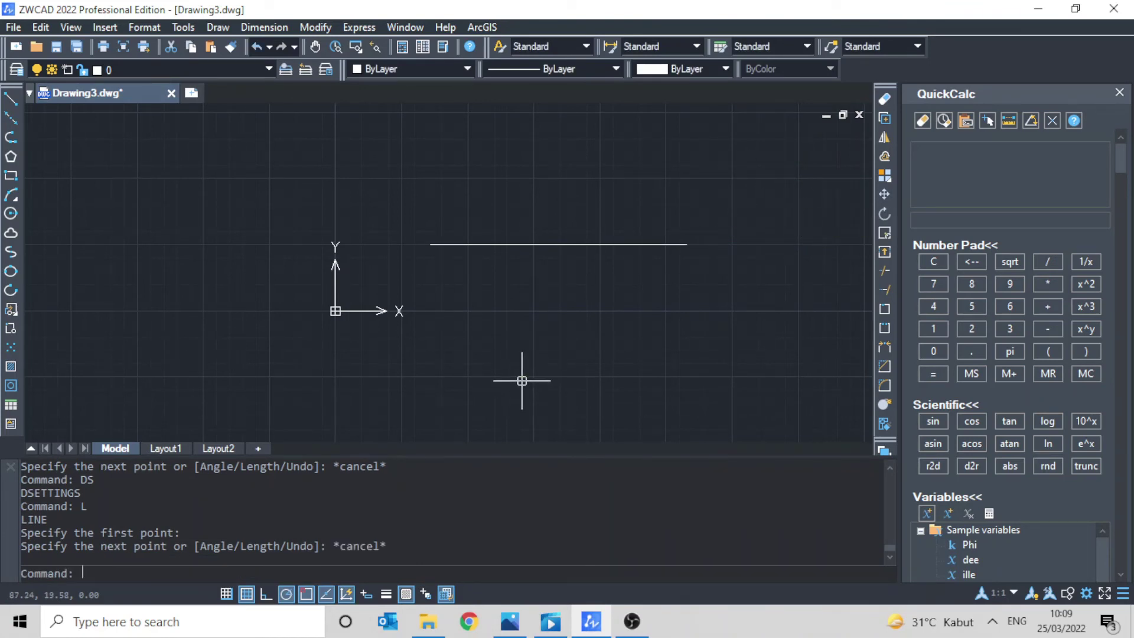
# Step: Review the dynamic input and selection cycling options in the drafting settings without changing them
pyautogui.write('ds')
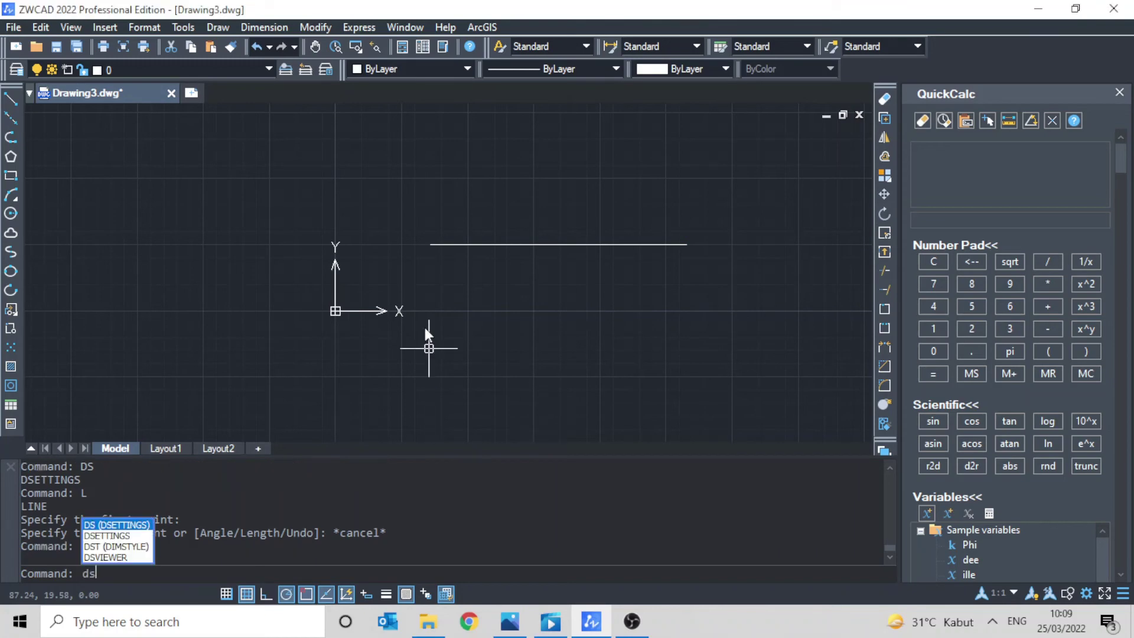
pyautogui.press('Return')
pyautogui.click(644, 148)
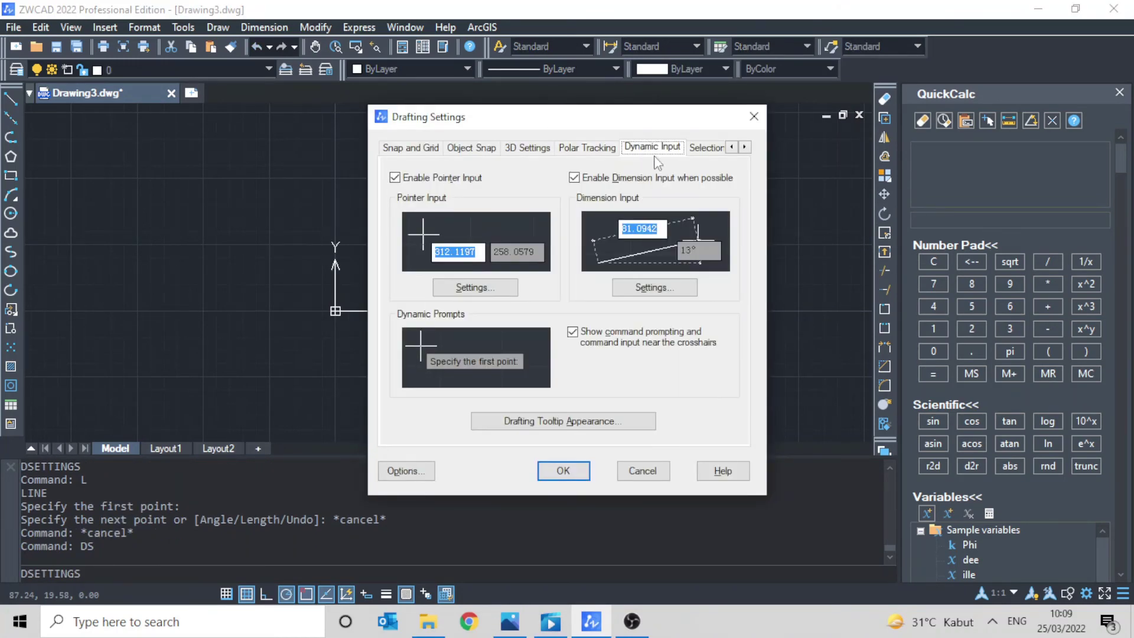
pyautogui.click(743, 147)
pyautogui.click(712, 149)
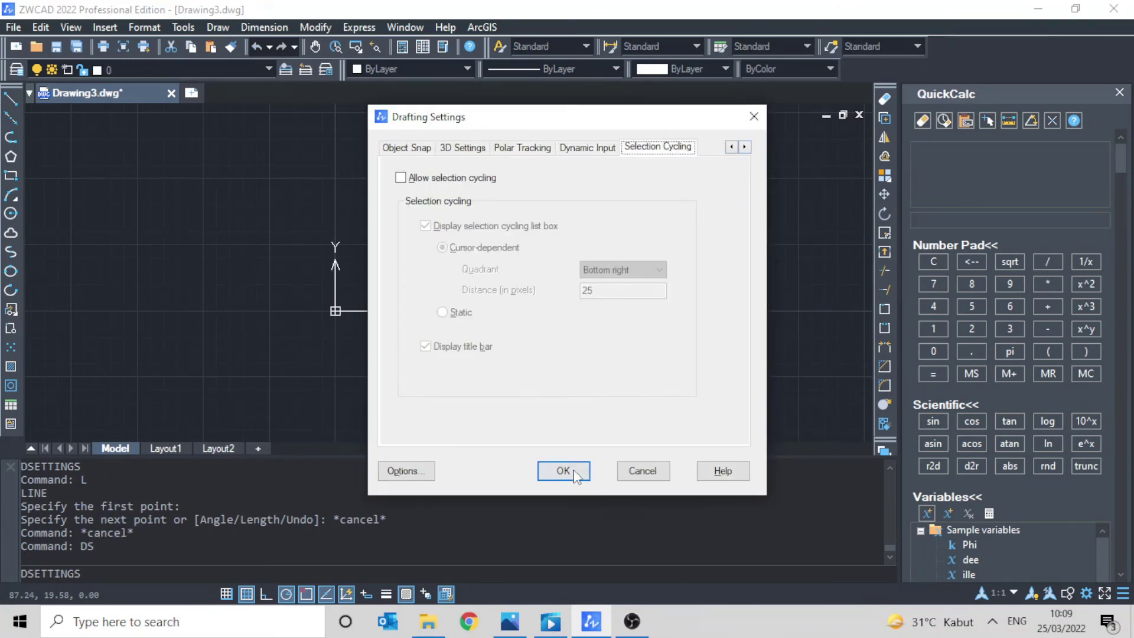
pyautogui.click(567, 471)
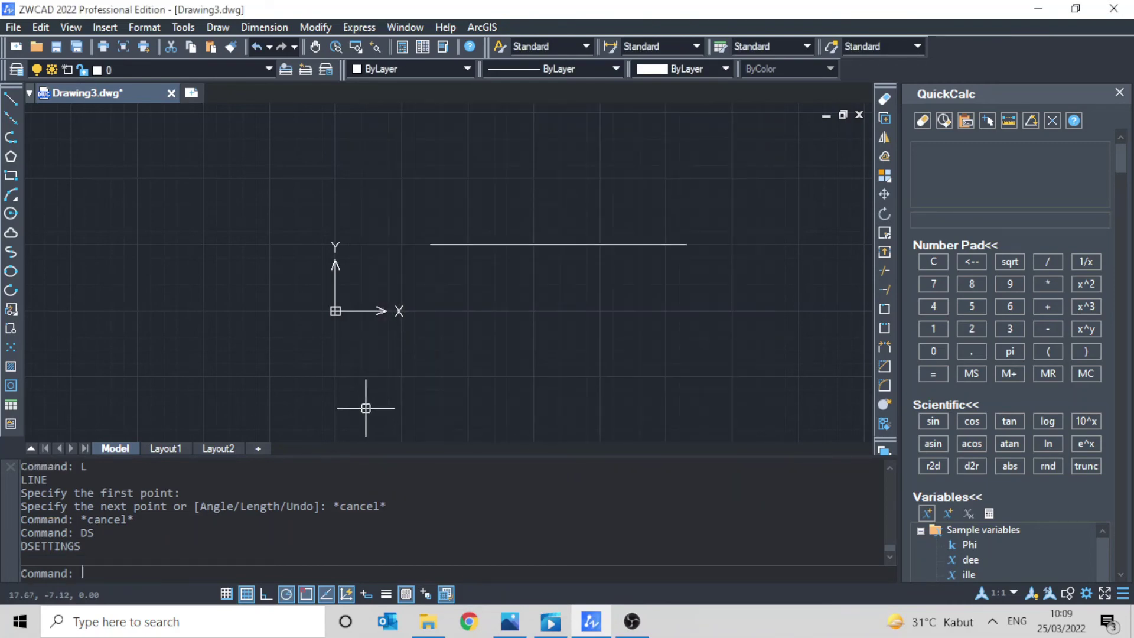
# Step: Open the program options and review the default save format choices and the support file search paths without changing them
pyautogui.write('opt')
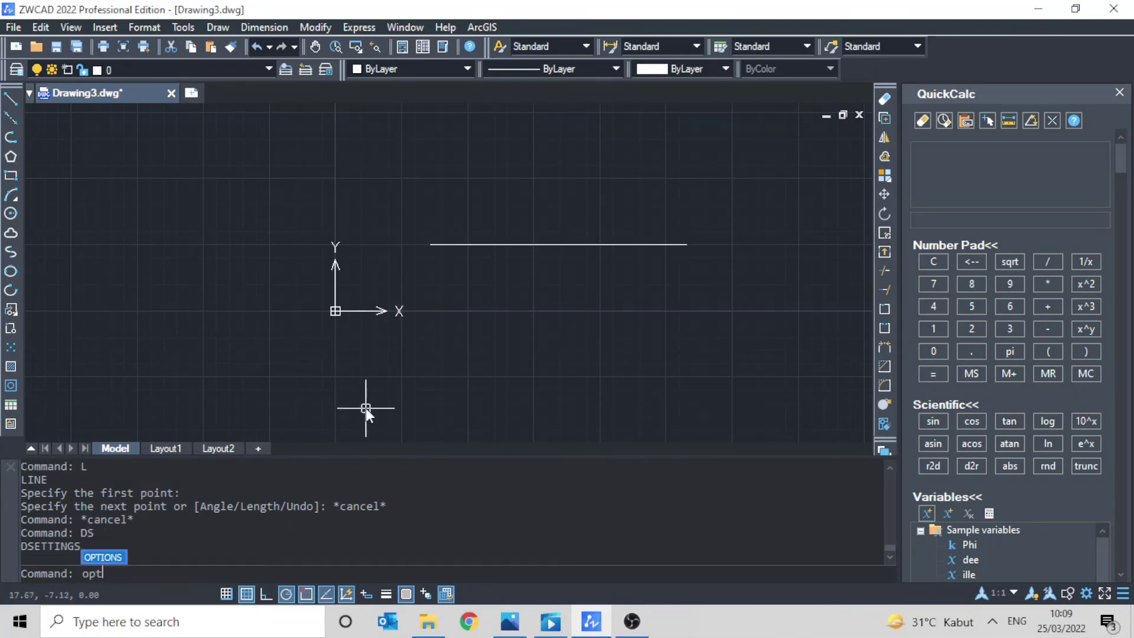
pyautogui.press('Return')
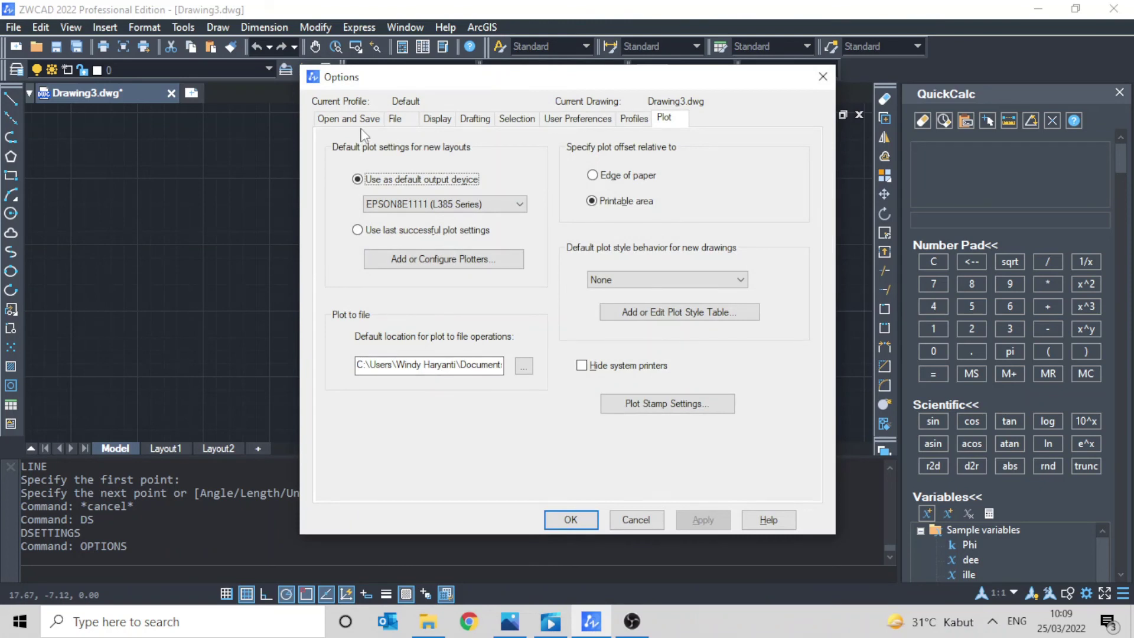
pyautogui.click(361, 125)
pyautogui.click(378, 192)
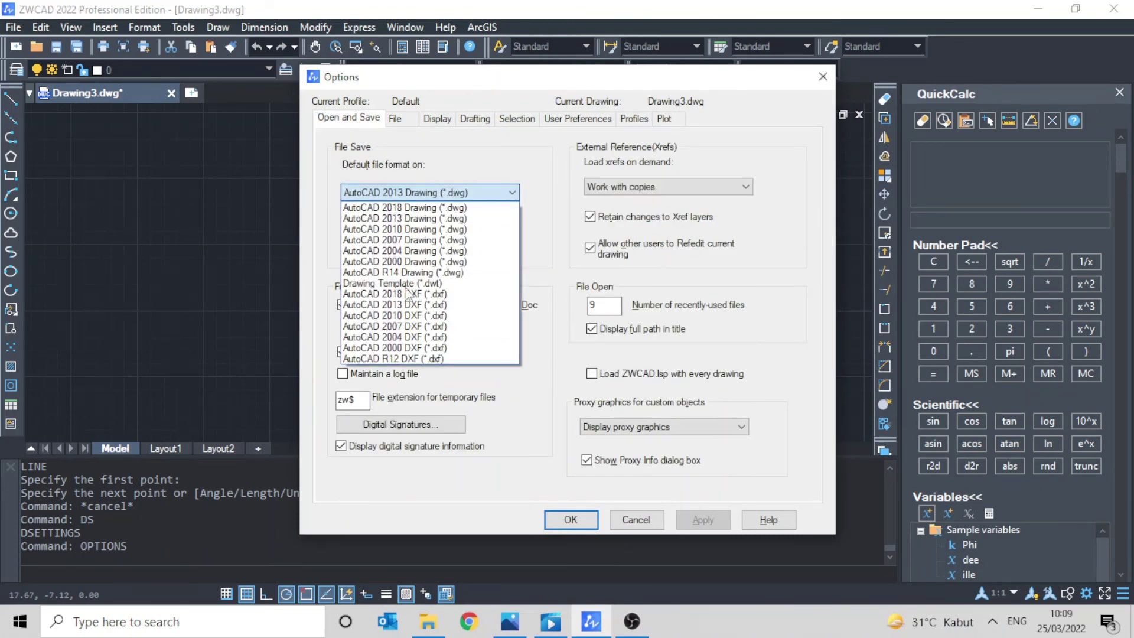
pyautogui.click(414, 207)
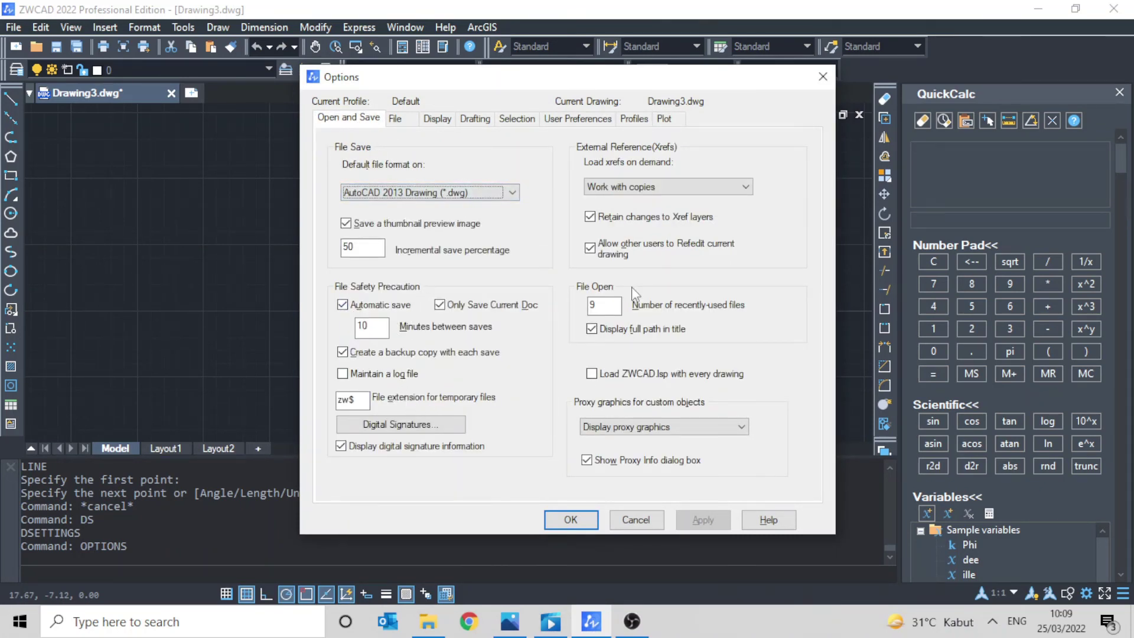
pyautogui.click(396, 118)
pyautogui.doubleClick(350, 169)
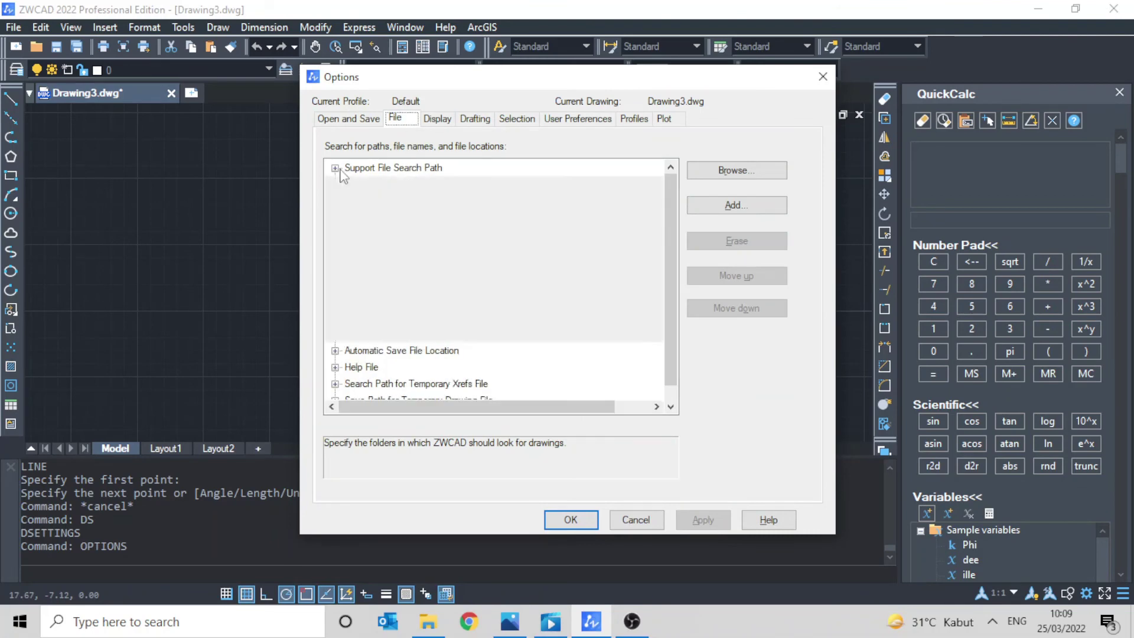
pyautogui.click(402, 201)
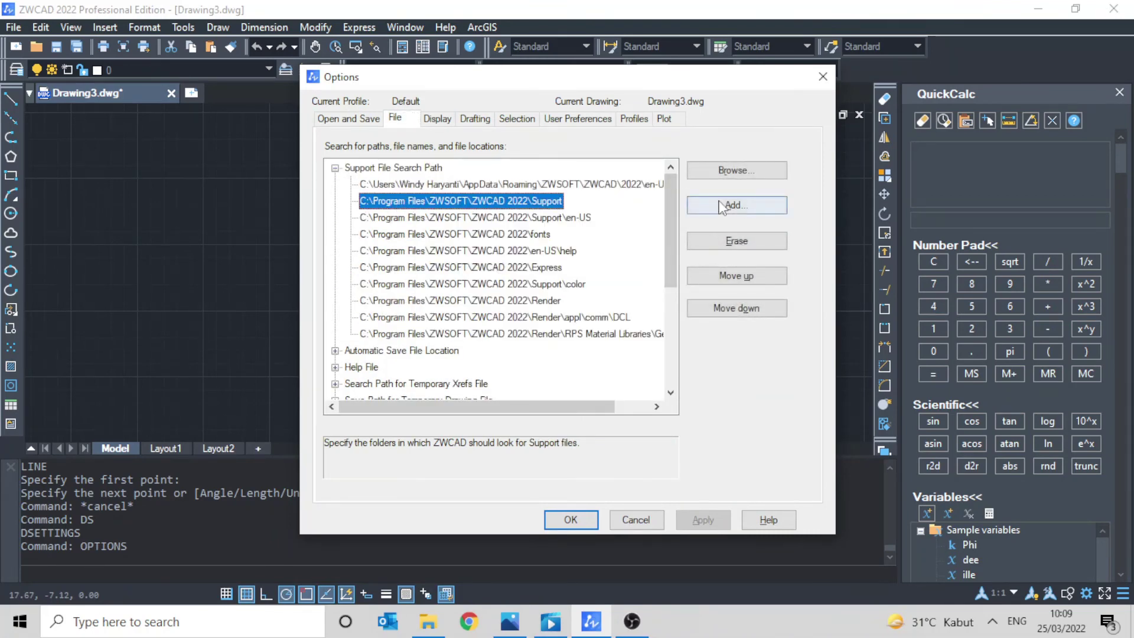
# Step: Switch the interface color scheme to Light in the display options and apply it
pyautogui.click(441, 119)
pyautogui.click(519, 163)
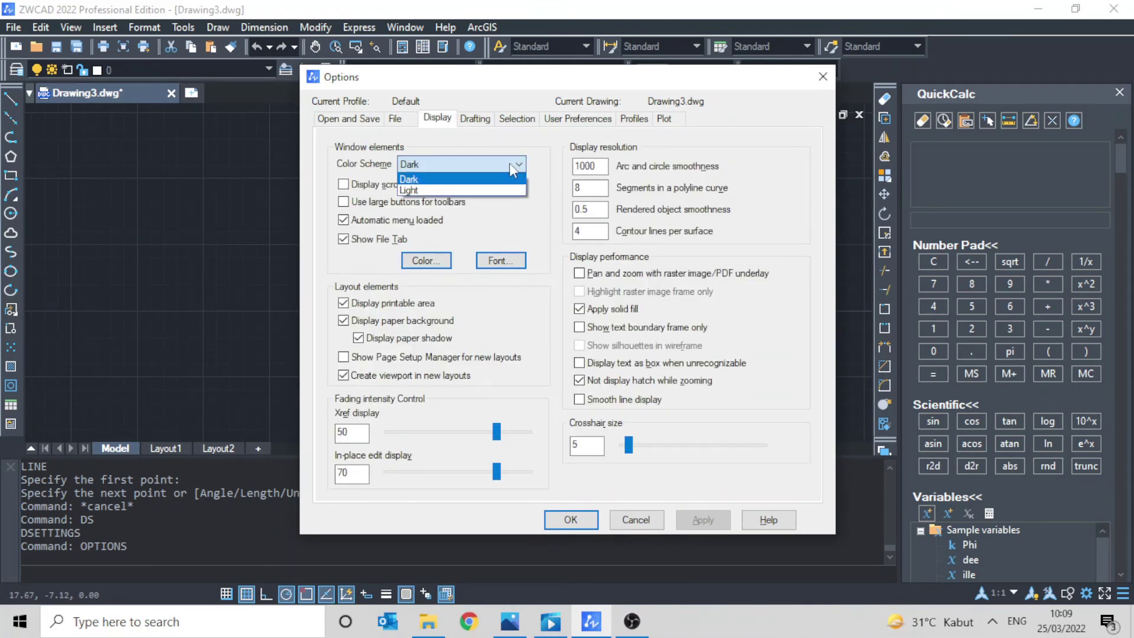
pyautogui.click(487, 191)
pyautogui.click(570, 519)
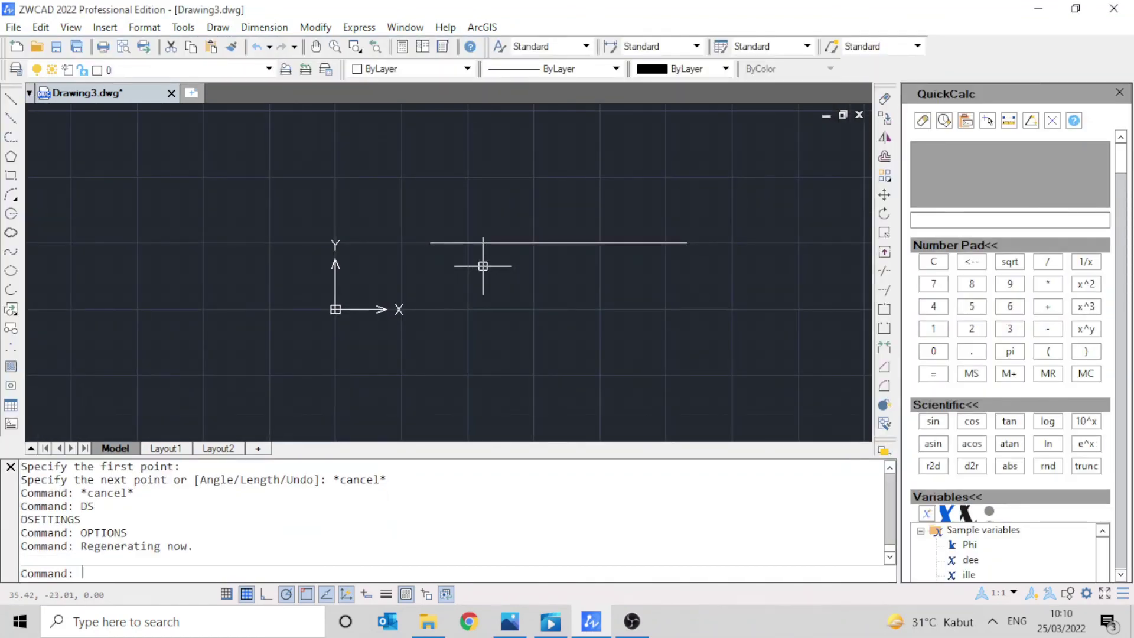
# Step: Set the interface color scheme back to Dark in the display options and apply it
pyautogui.write('op')
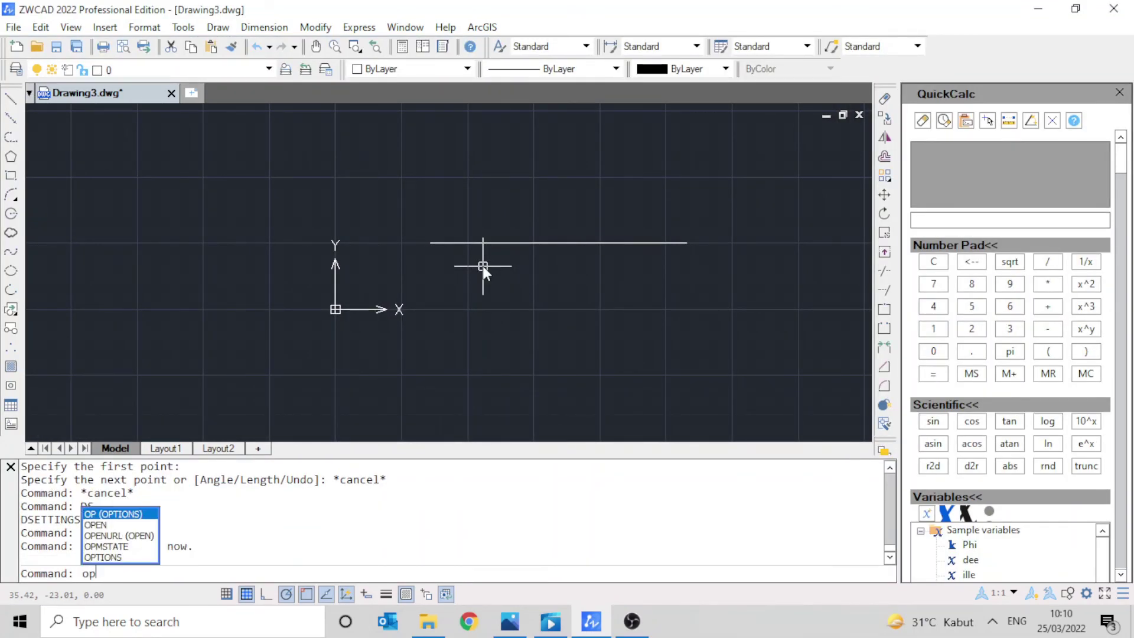
pyautogui.press('Return')
pyautogui.click(469, 166)
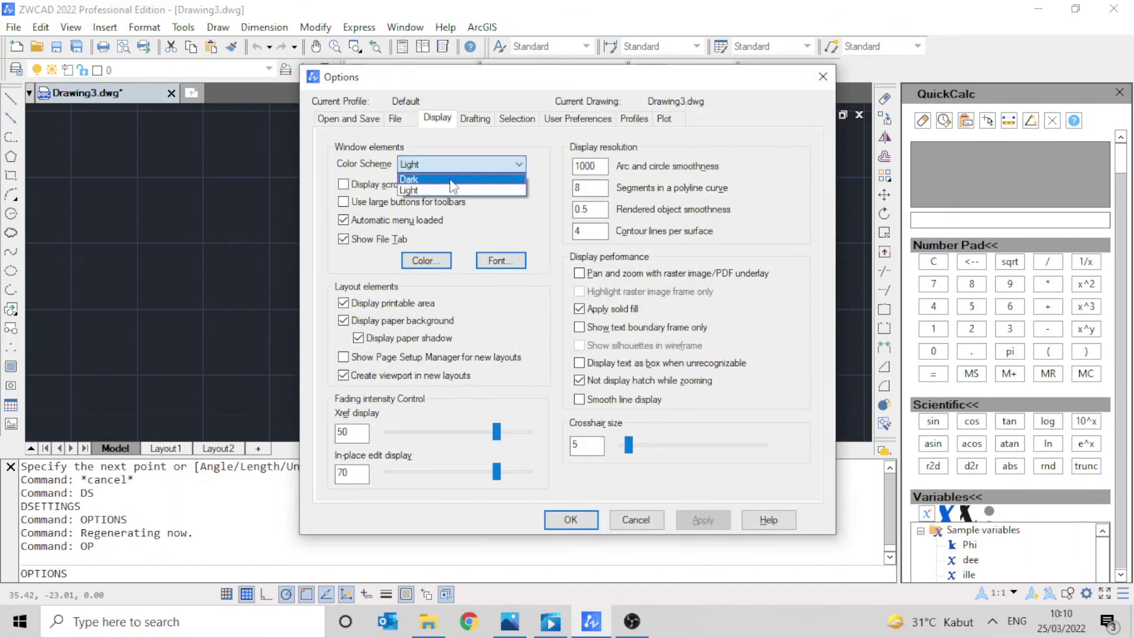
pyautogui.click(414, 188)
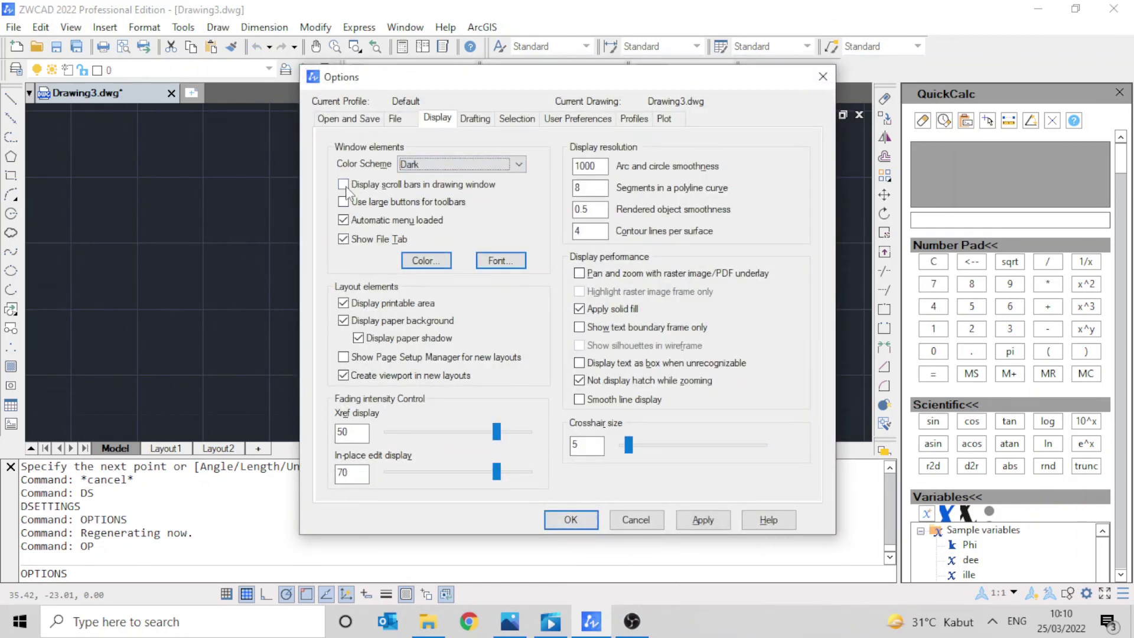
pyautogui.click(586, 524)
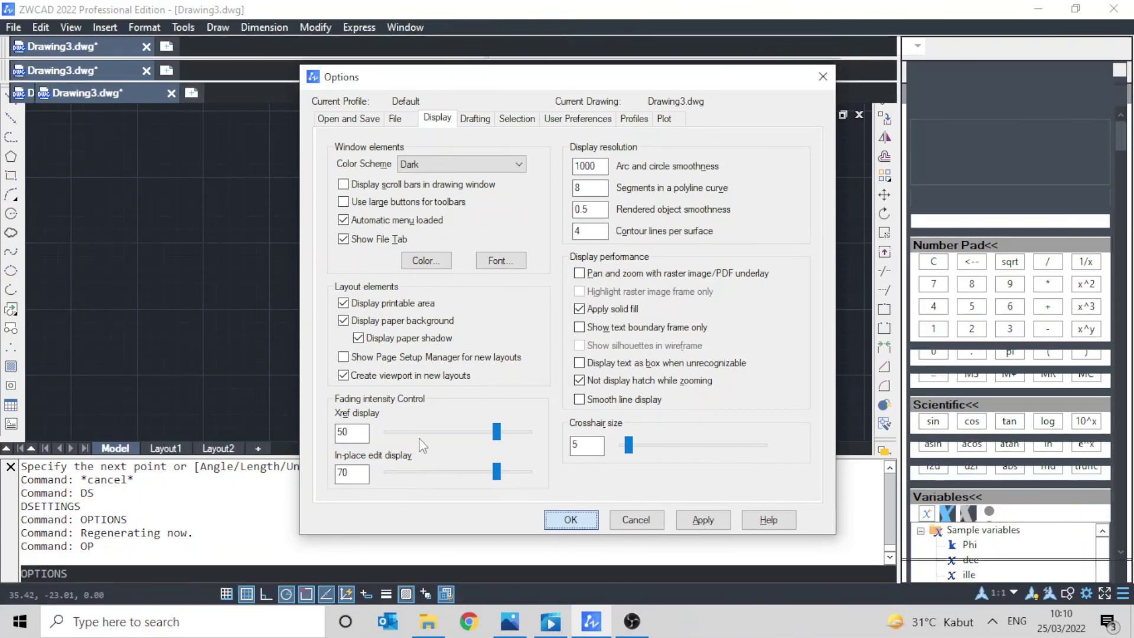
# Step: Reopen the program options and reduce the drafting aperture size to a smaller box, keeping the smartsnap marker size
pyautogui.write('optio')
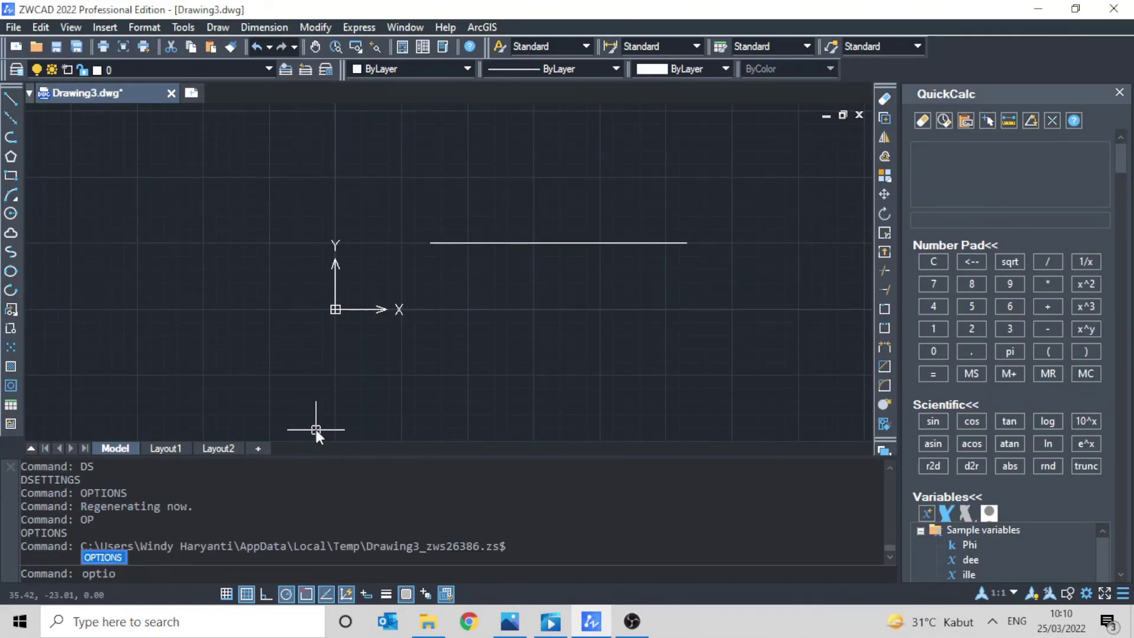
pyautogui.press('Return')
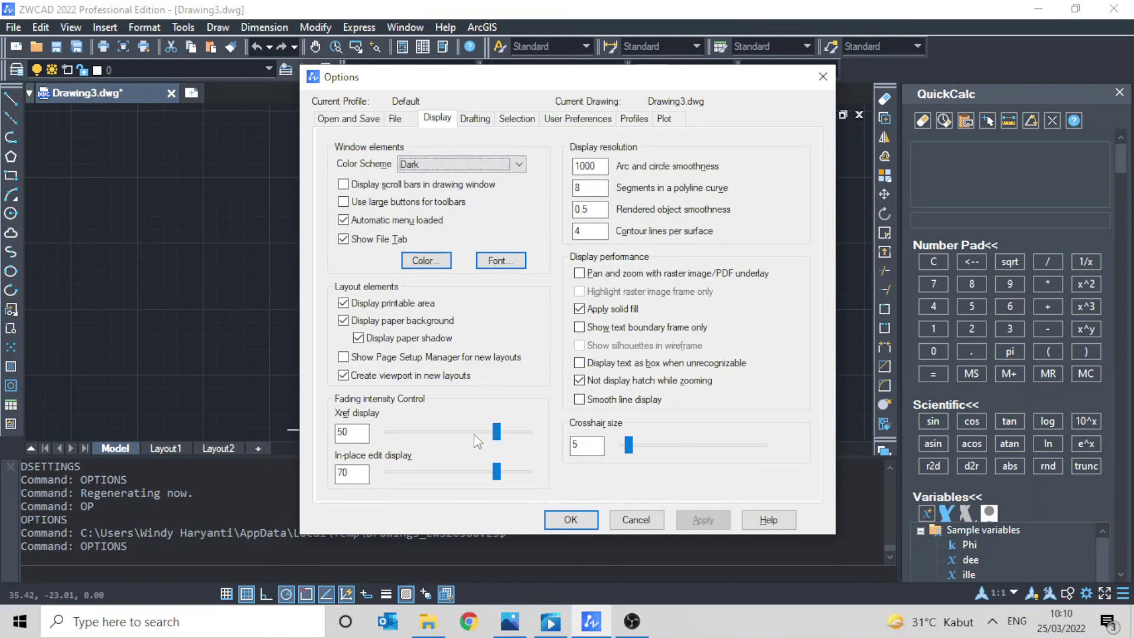
pyautogui.click(475, 118)
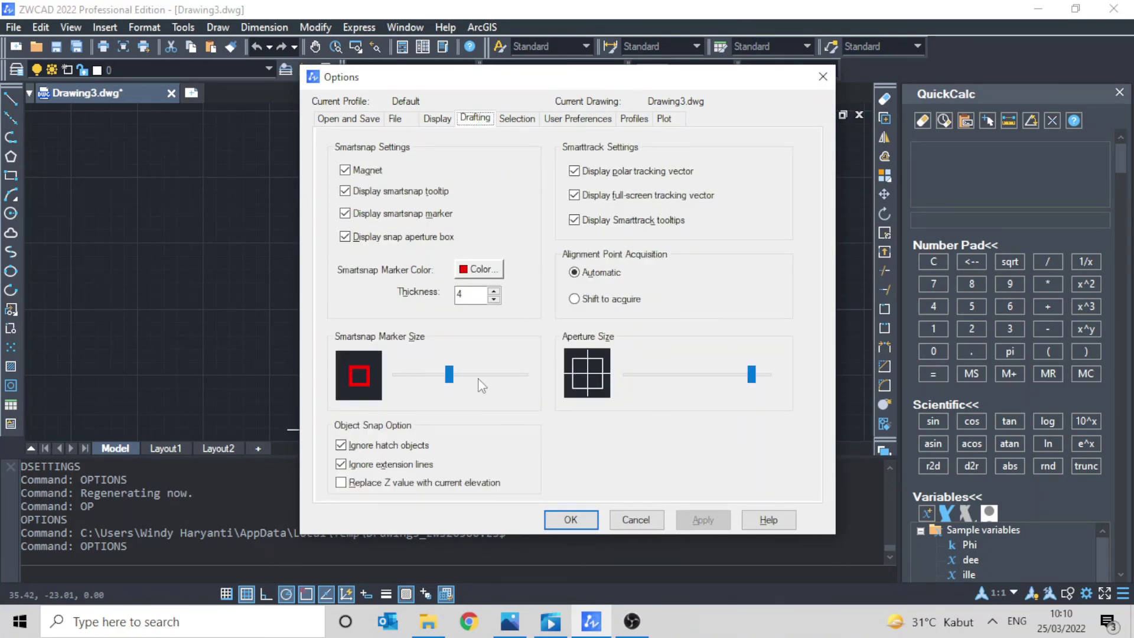
pyautogui.moveTo(751, 374); pyautogui.dragTo(602, 375)
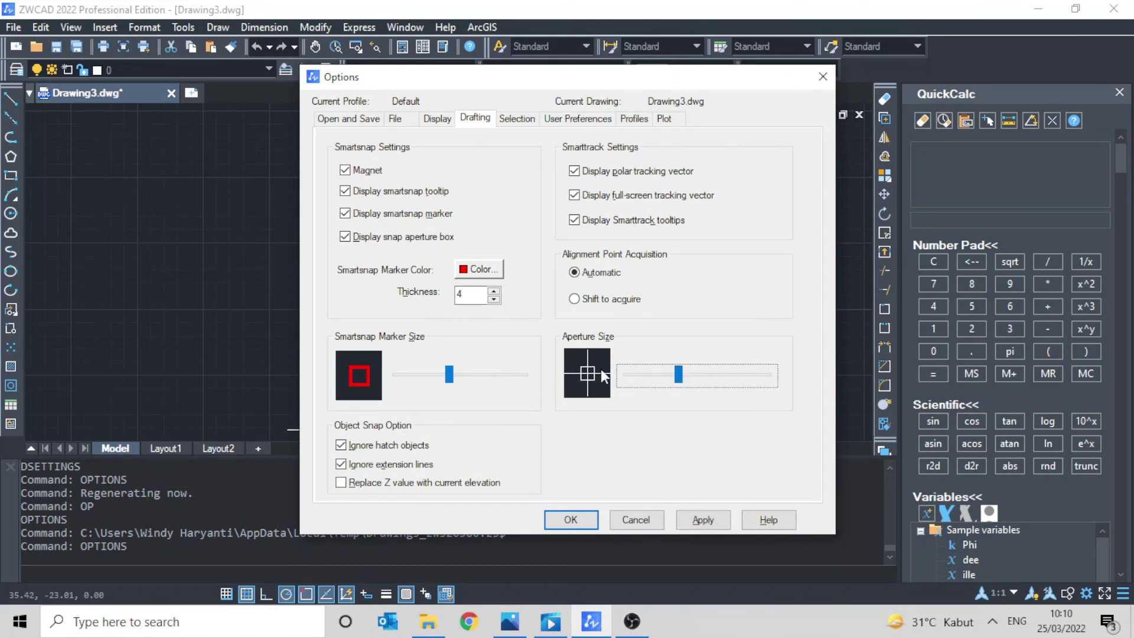
pyautogui.moveTo(447, 373)
pyautogui.mouseDown()
pyautogui.moveTo(464, 374)
pyautogui.moveTo(449, 374)
pyautogui.mouseUp()
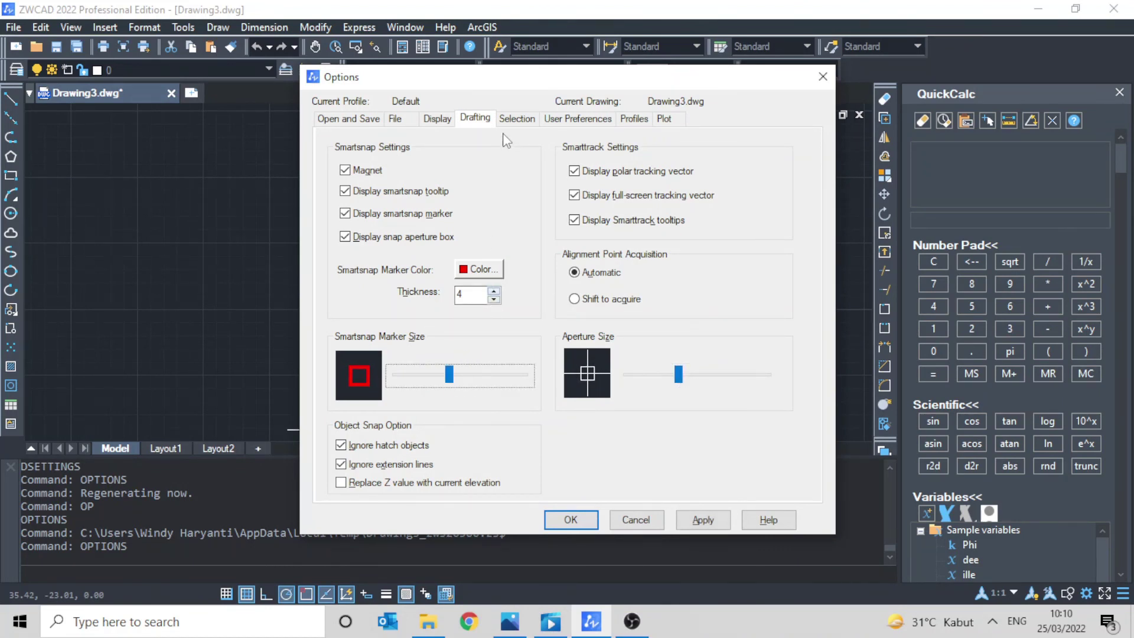
# Step: Review the selection options and user preferences, including the source content units, keeping them at Millimeters
pyautogui.click(515, 120)
pyautogui.click(579, 120)
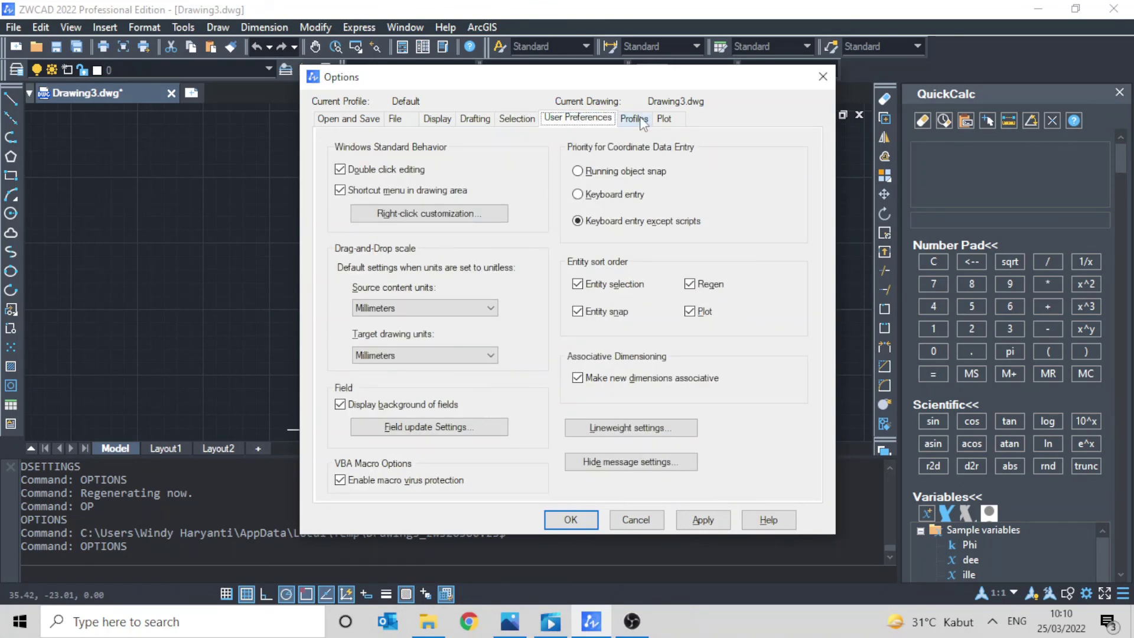
pyautogui.click(422, 308)
pyautogui.click(430, 297)
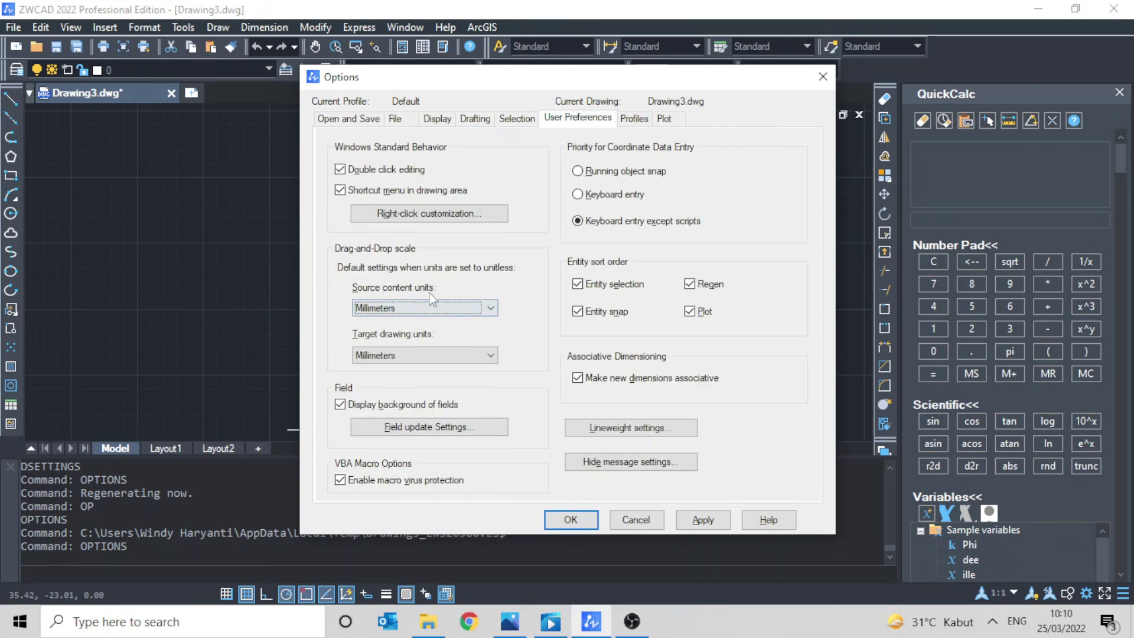
# Step: Start adding a new profile to the list of available option profiles
pyautogui.click(644, 122)
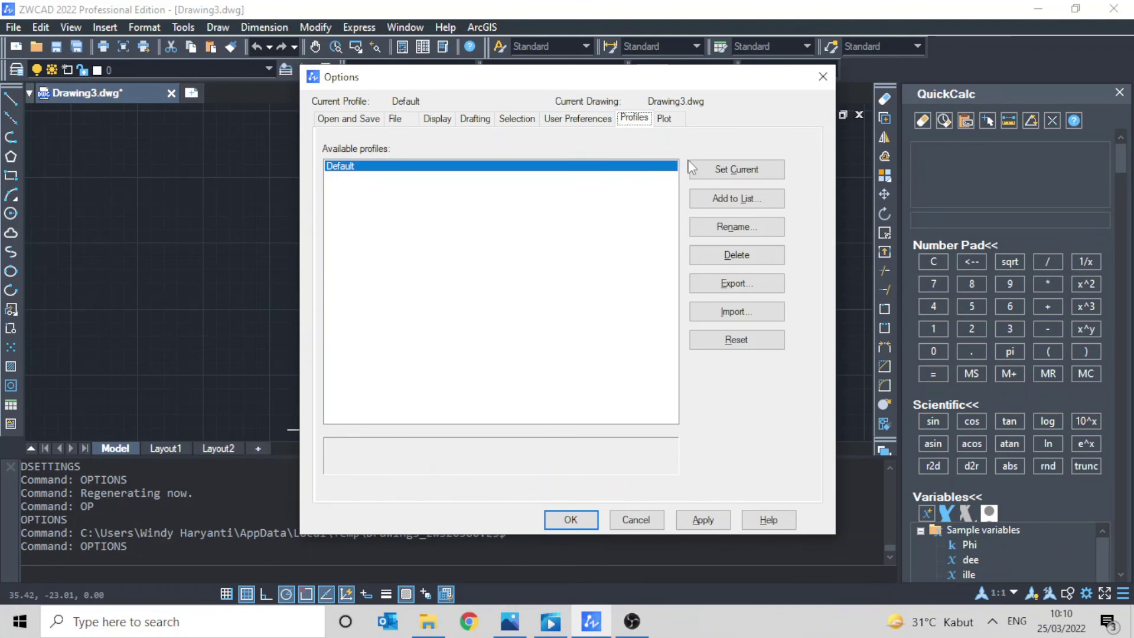
pyautogui.click(749, 200)
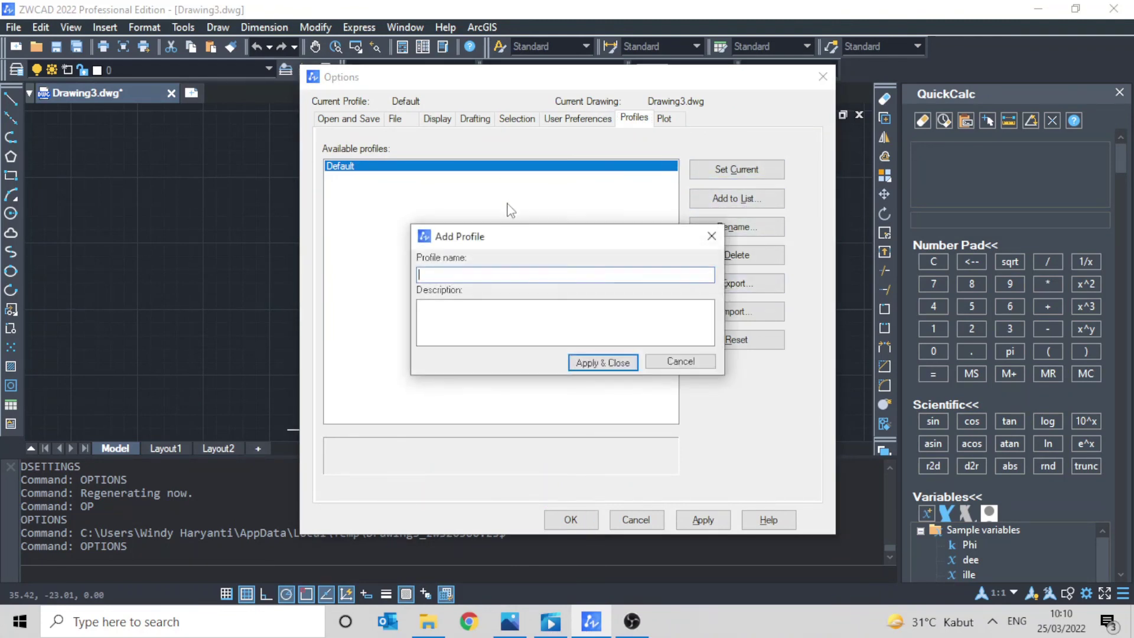